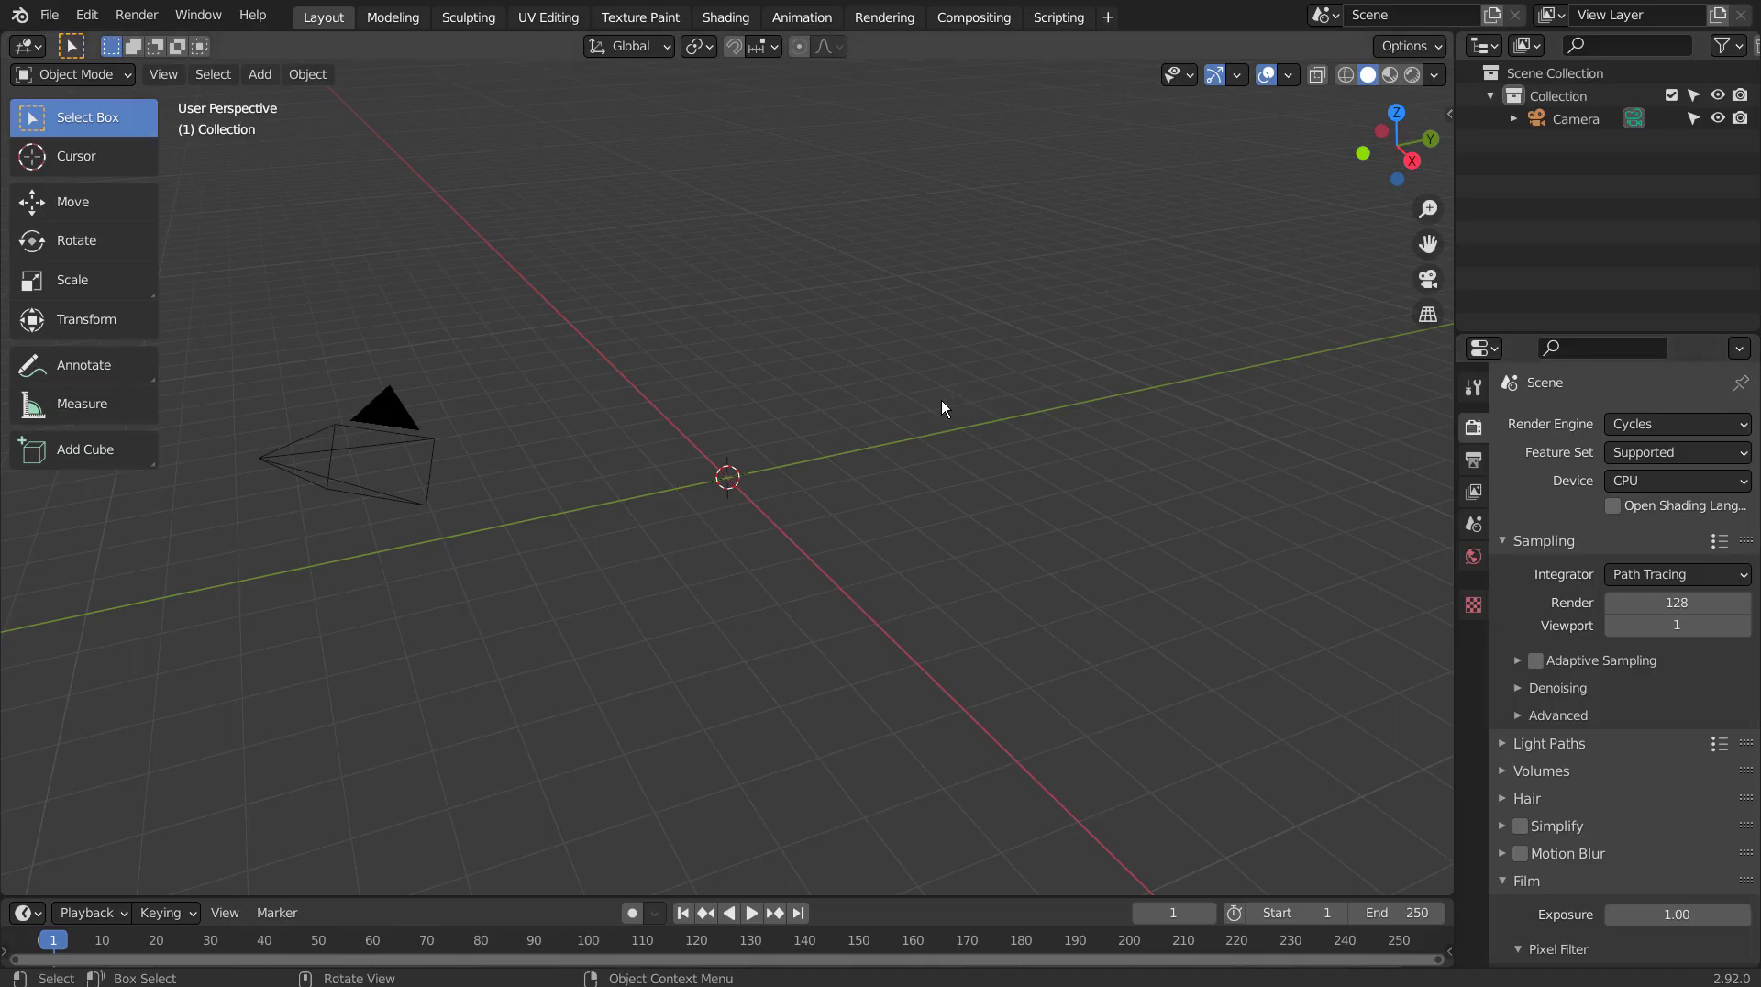
# Add a UV sphere at the scene origin
pyautogui.click(941, 400)
pyautogui.hotkey('shift', 'a')
pyautogui.moveTo(953, 400)
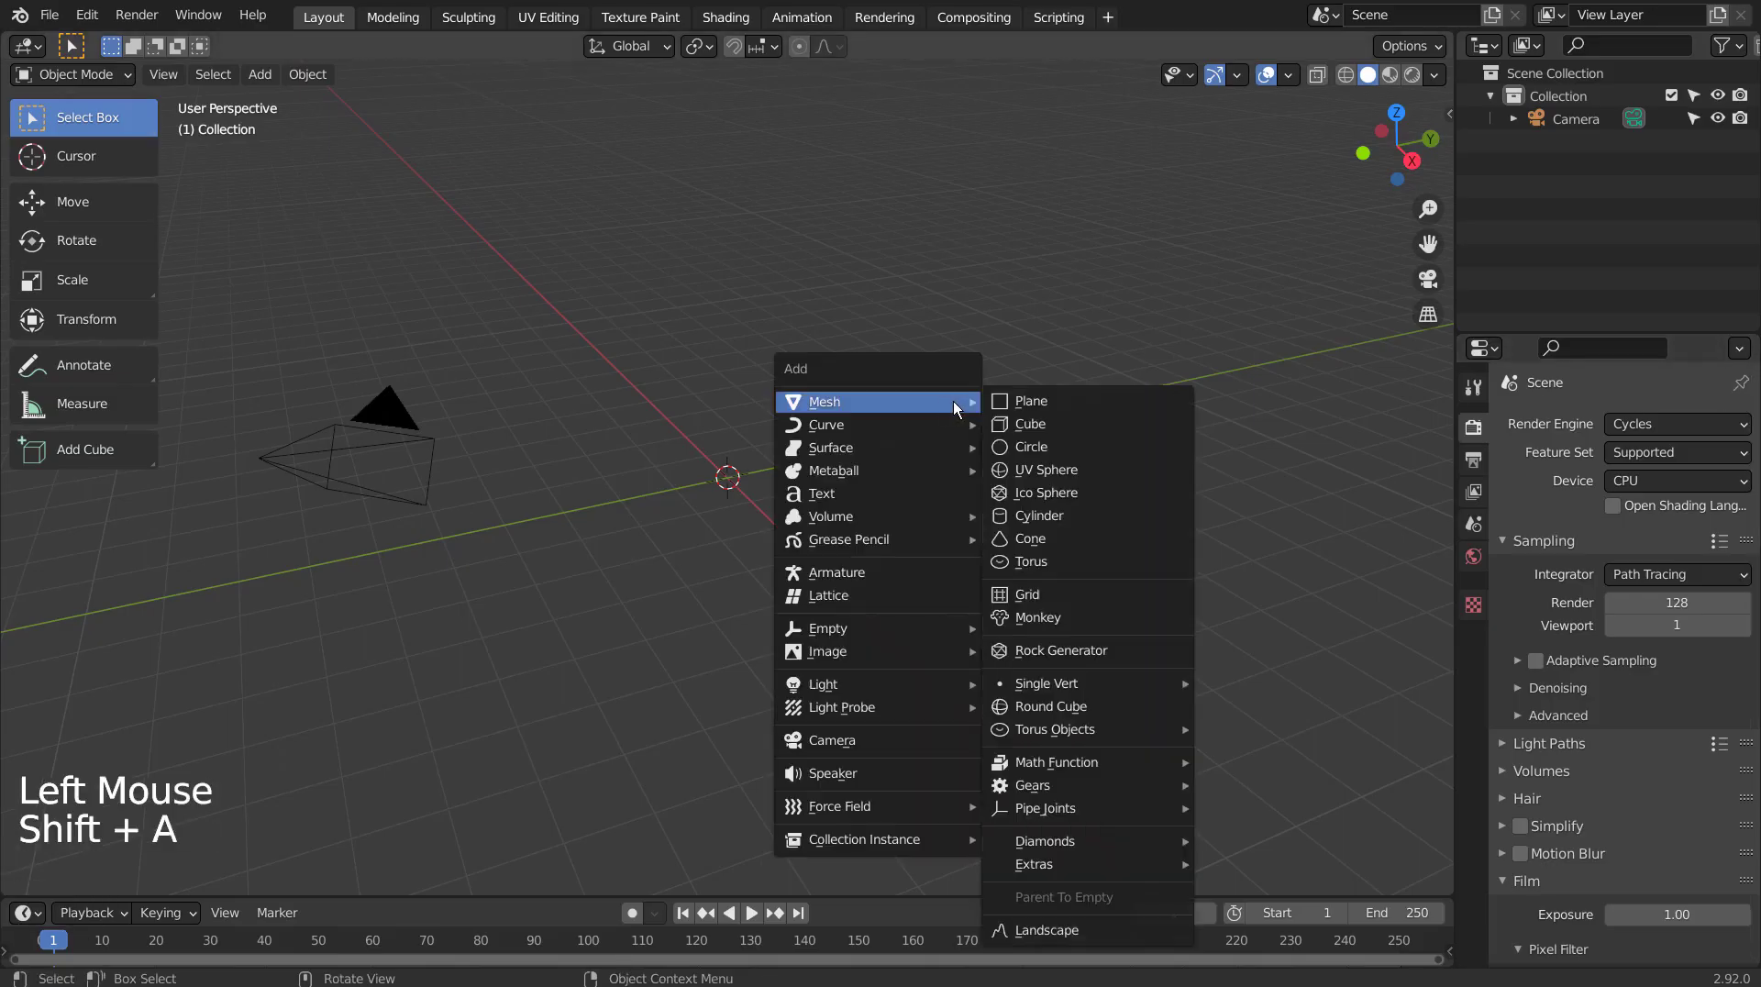
pyautogui.click(1126, 470)
# Apply a level-4 subdivision to the sphere's mesh and view it from the front
pyautogui.hotkey('ctrl', '4')
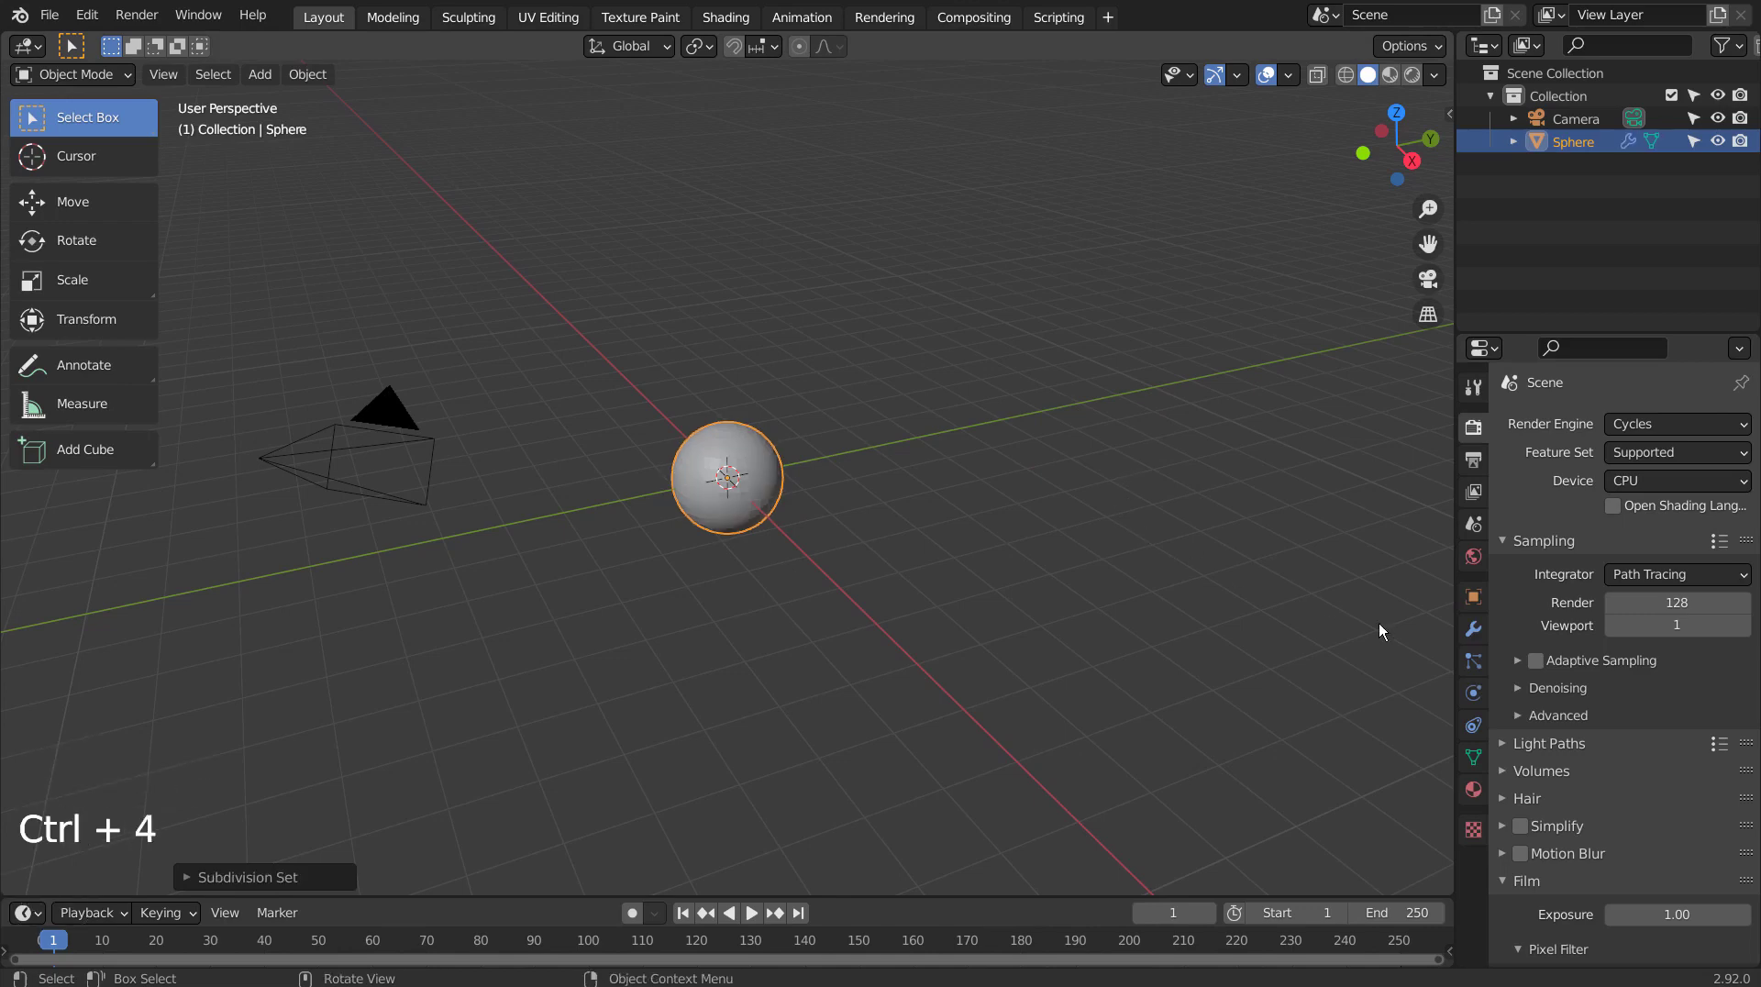
pyautogui.click(1472, 628)
pyautogui.hotkey('ctrl', 'a')
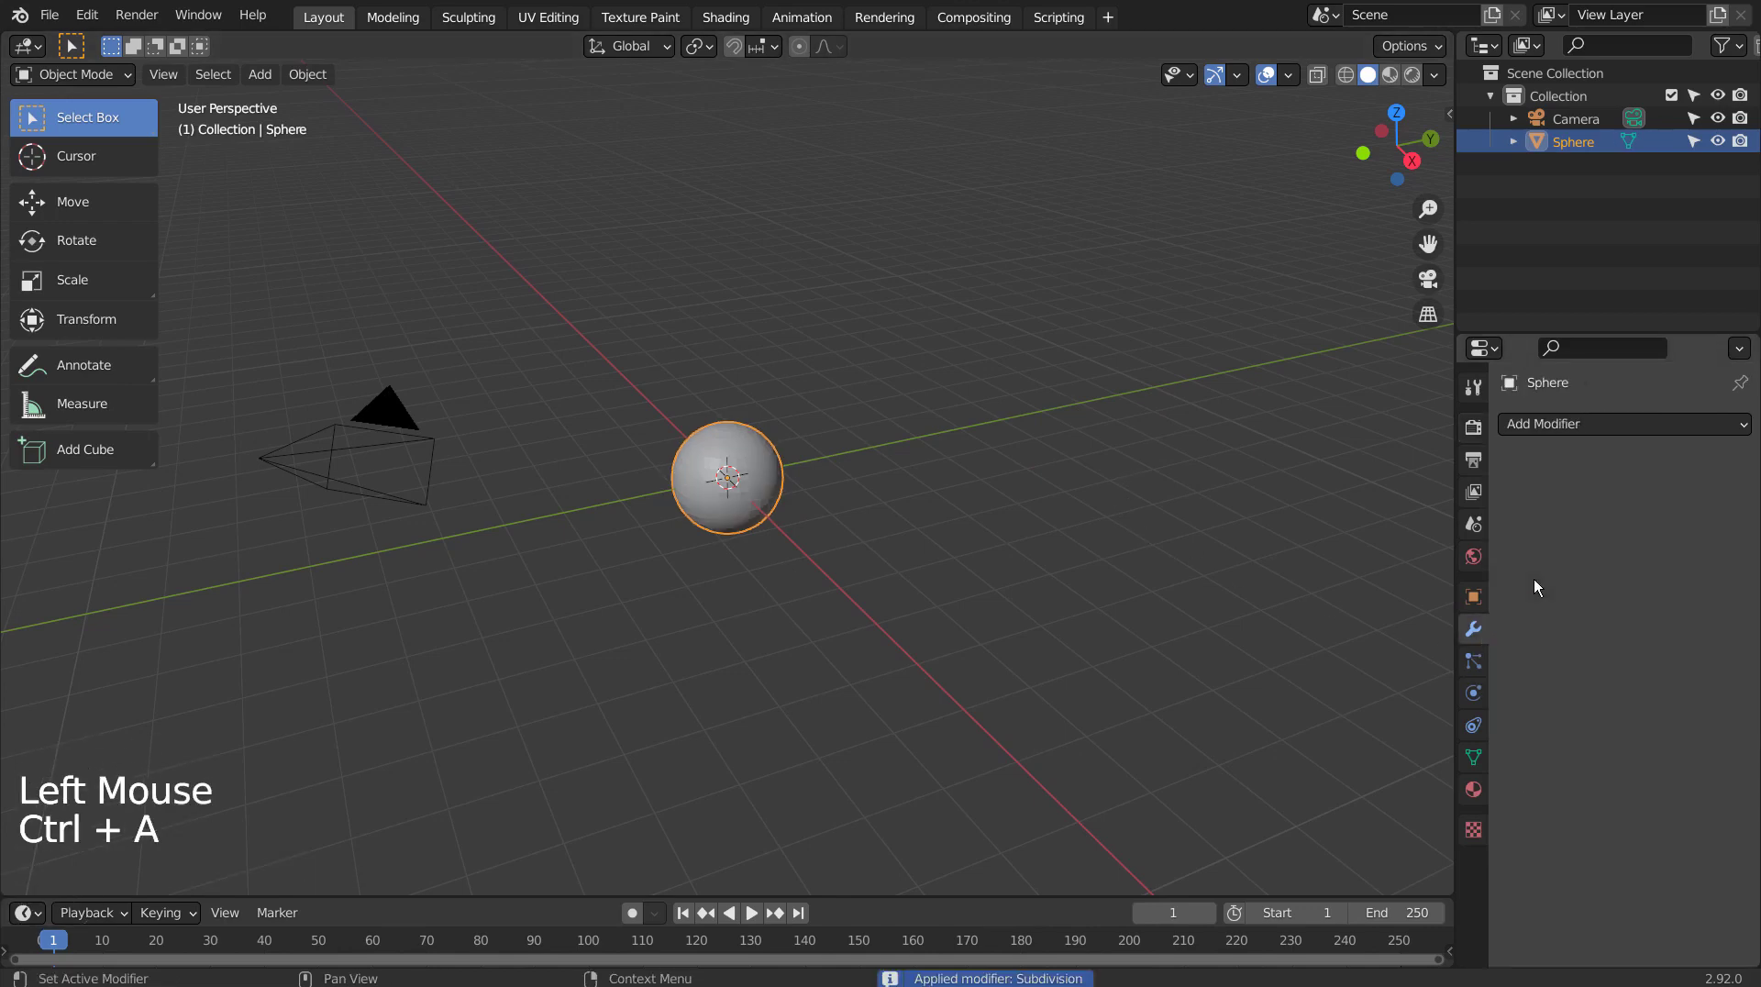
pyautogui.click(768, 486)
pyautogui.press('KP_1')
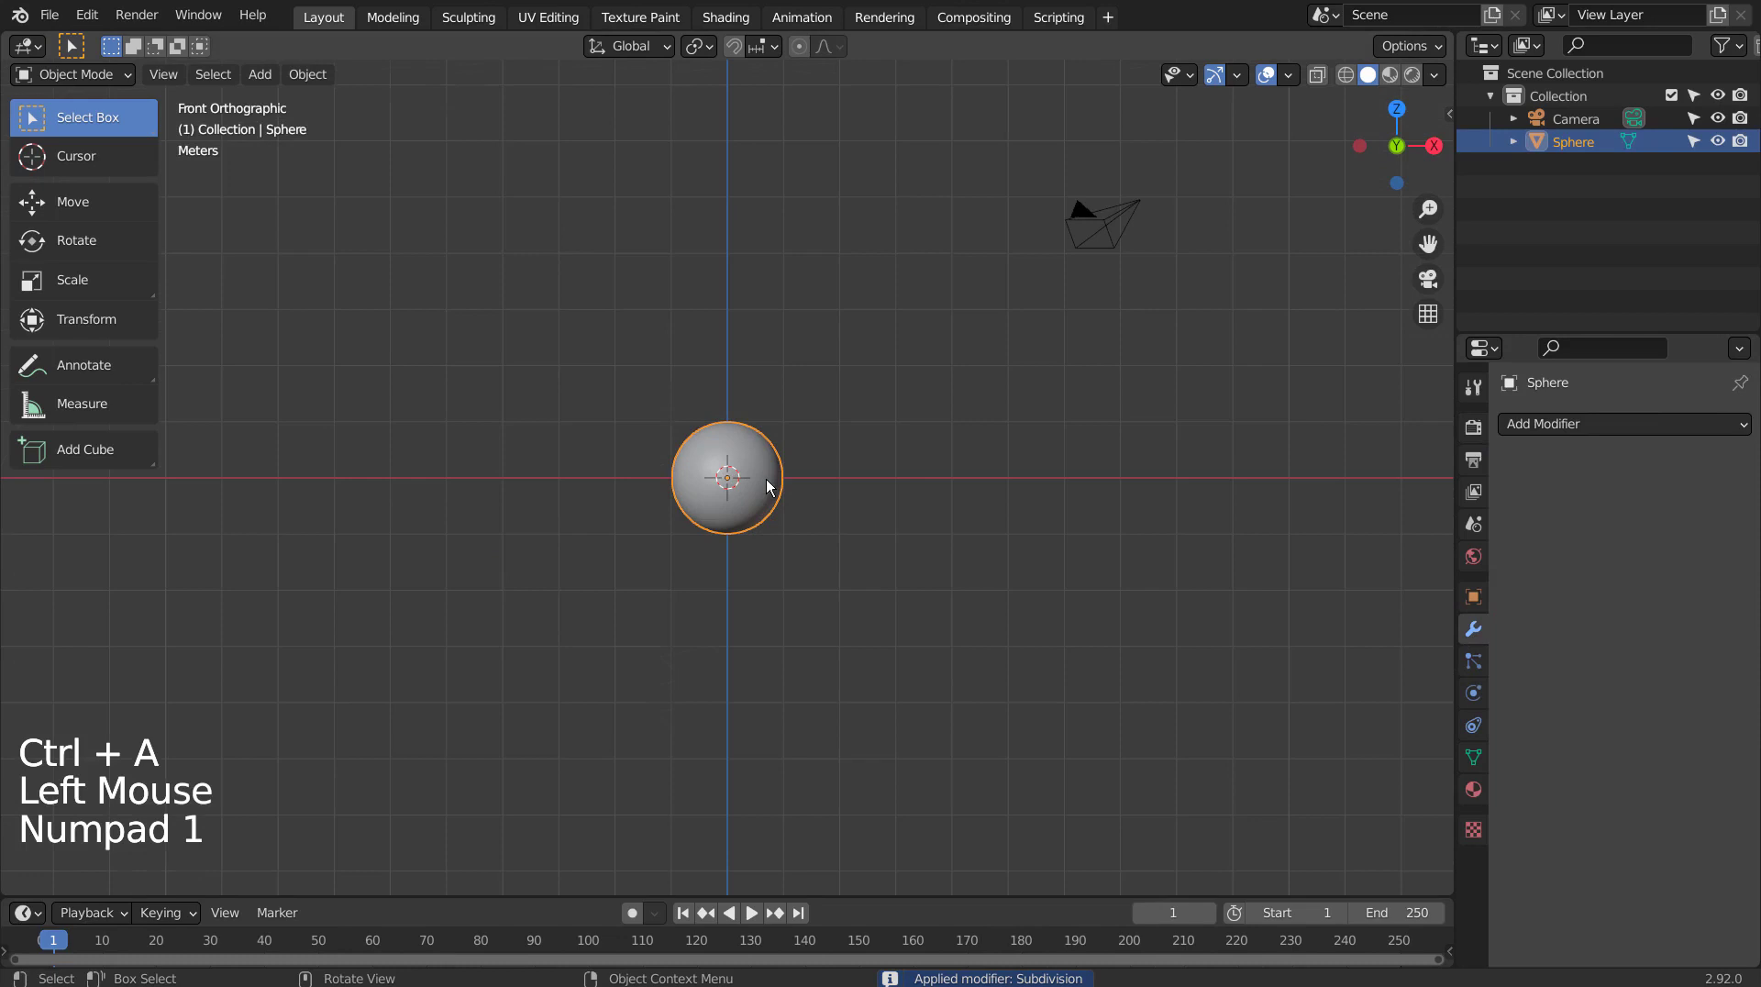
# In the Sculpting workspace, raise the Draw brush strength to 1.000
pyautogui.click(467, 17)
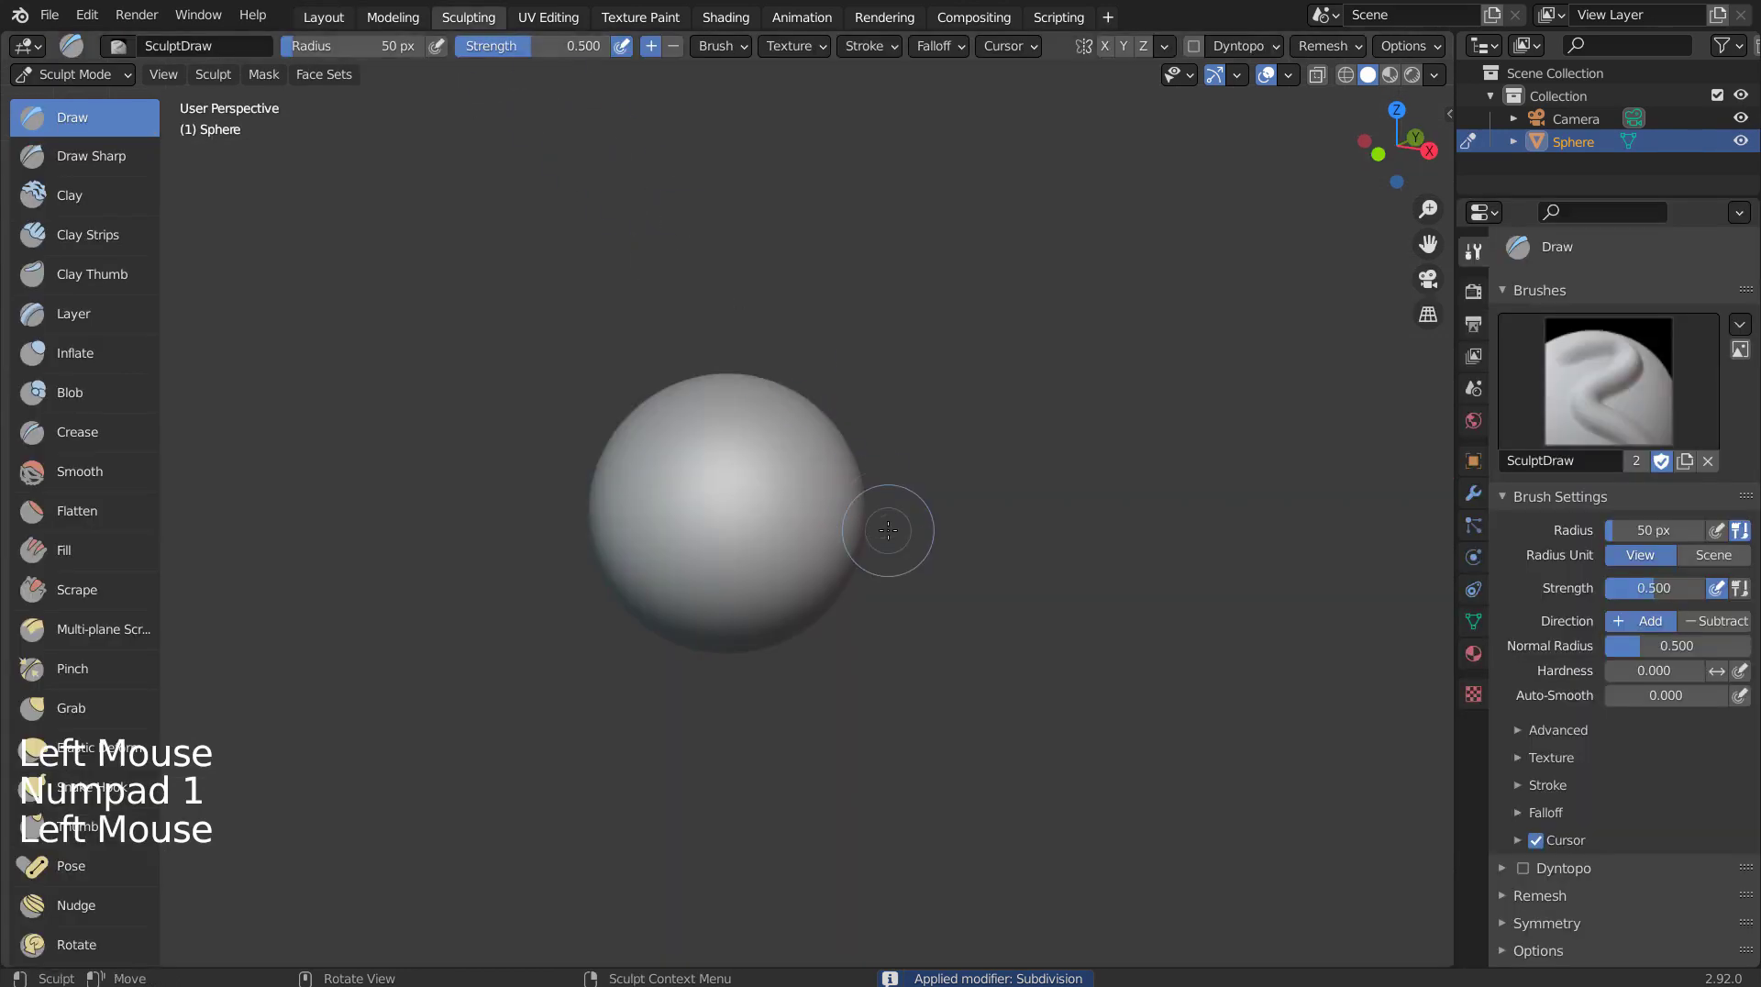
pyautogui.scroll(3, 888, 530)
pyautogui.click(1669, 590)
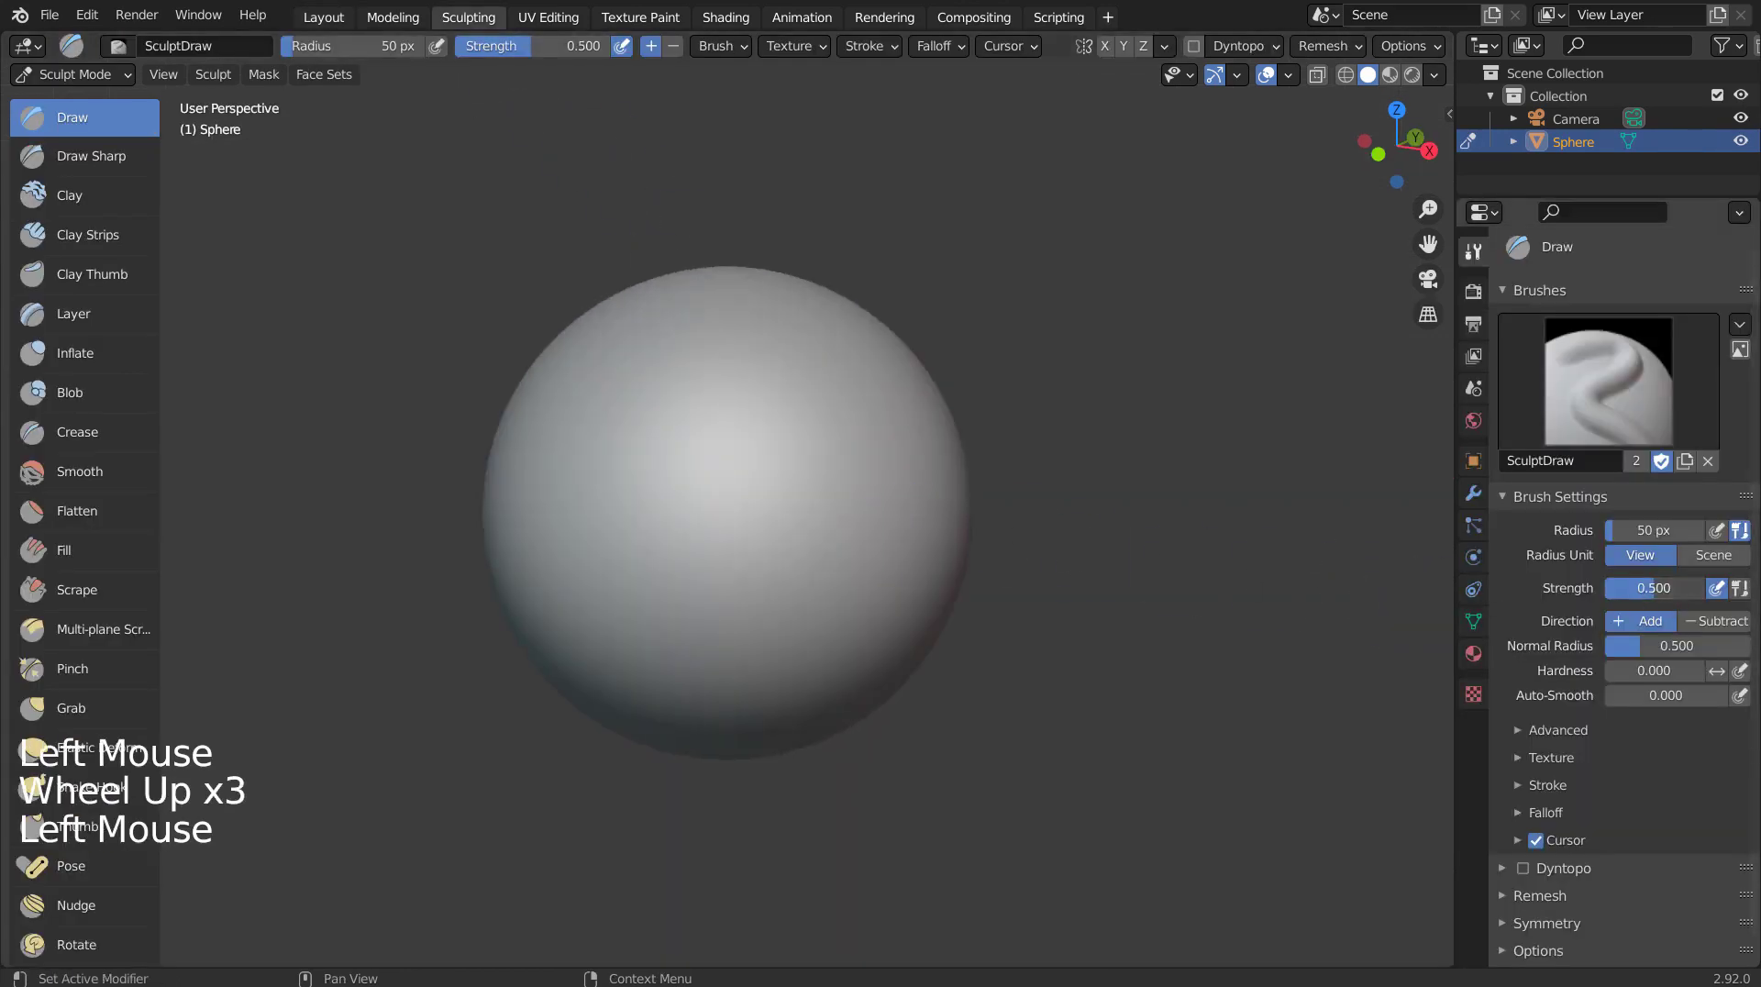
pyautogui.moveTo(1669, 587); pyautogui.dragTo(1704, 587)
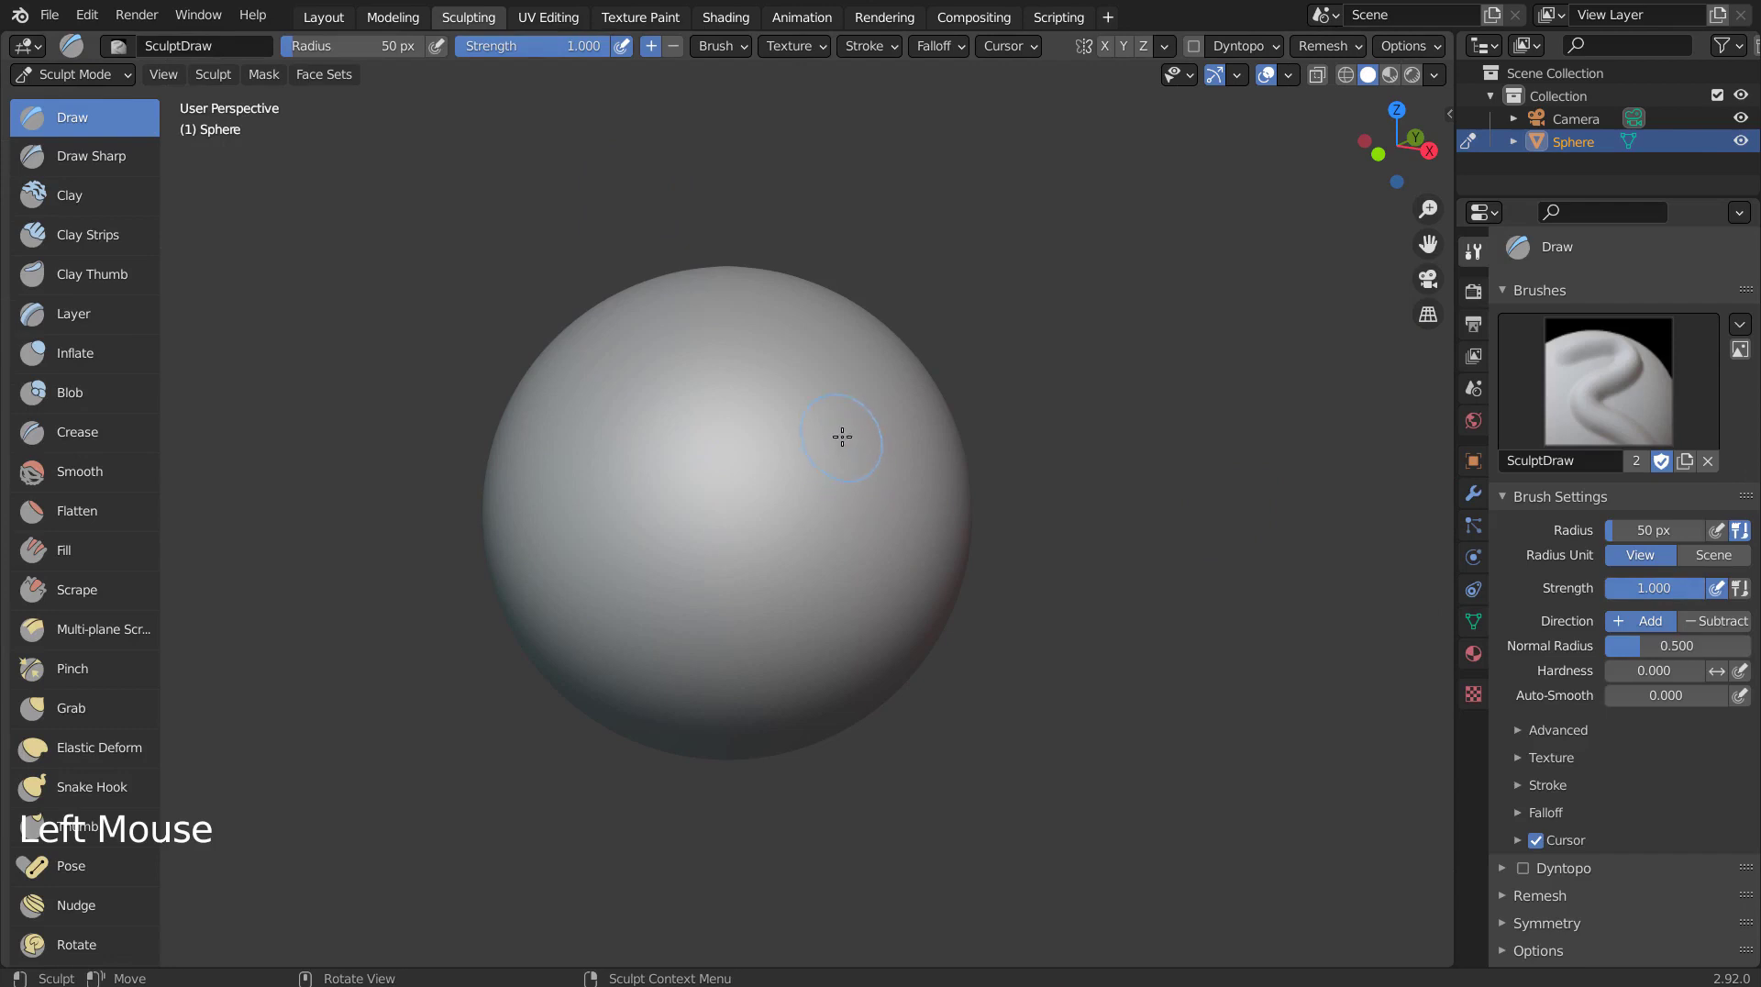
# Enable X-axis mirror symmetry, then check the sphere from back and front views
pyautogui.click(1513, 923)
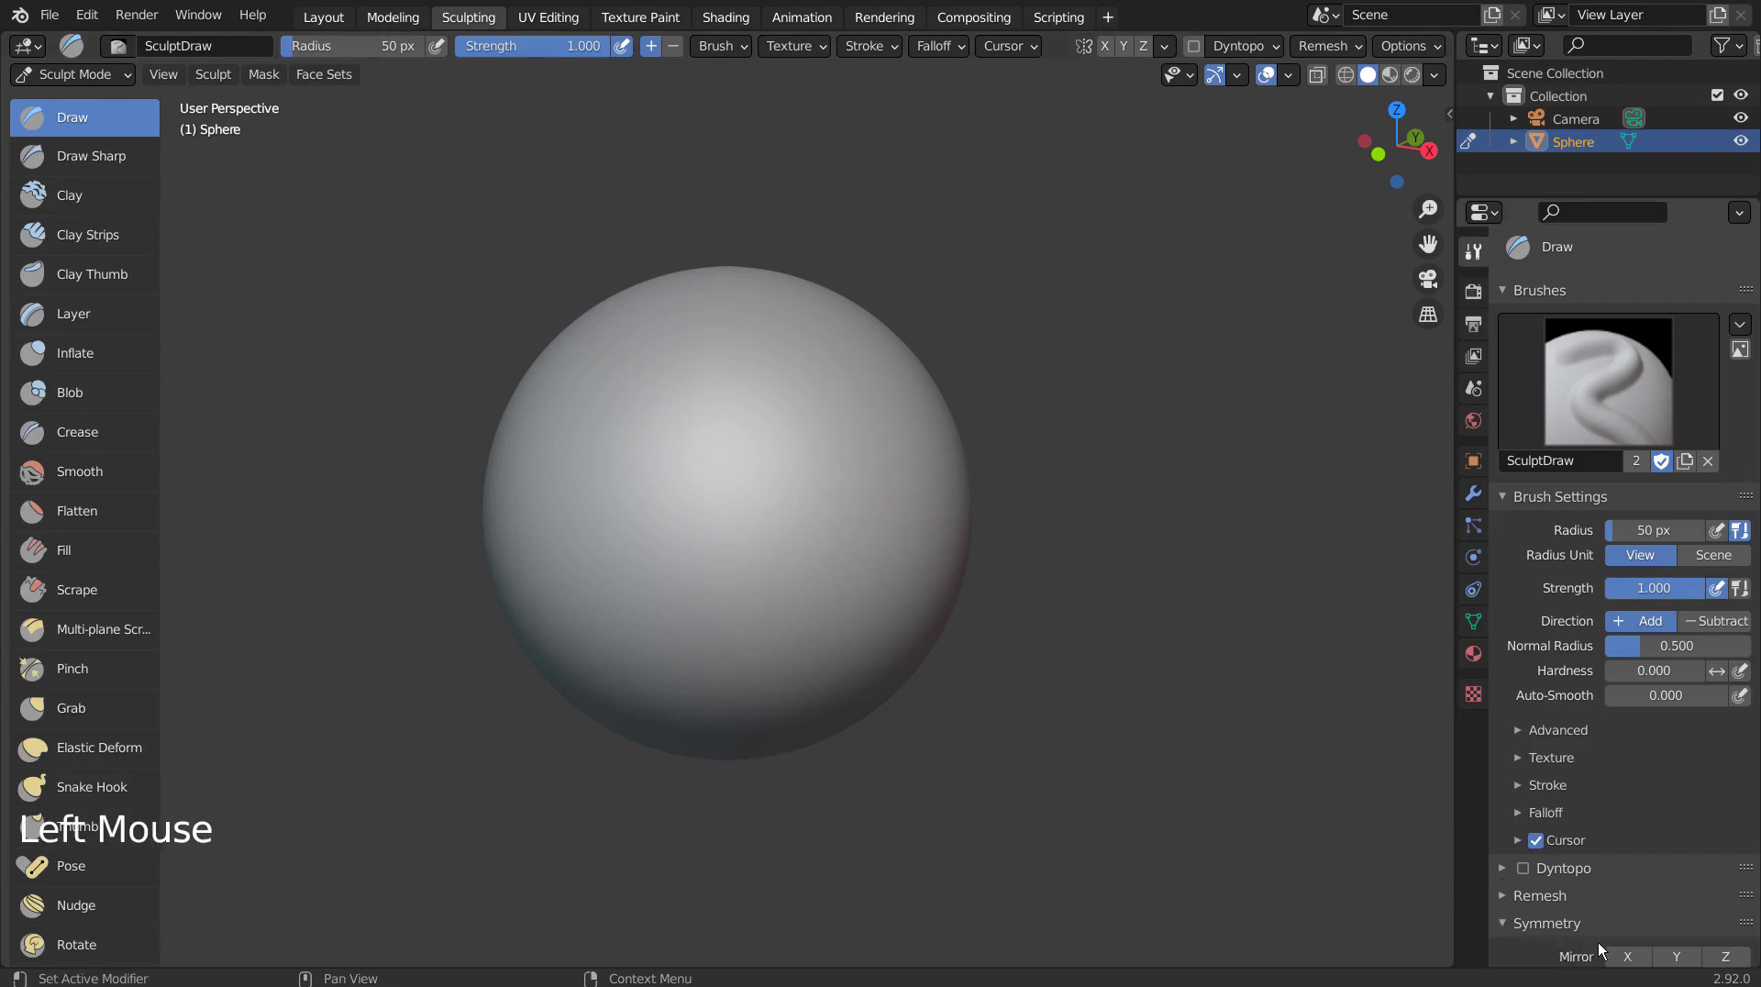
pyautogui.click(1623, 956)
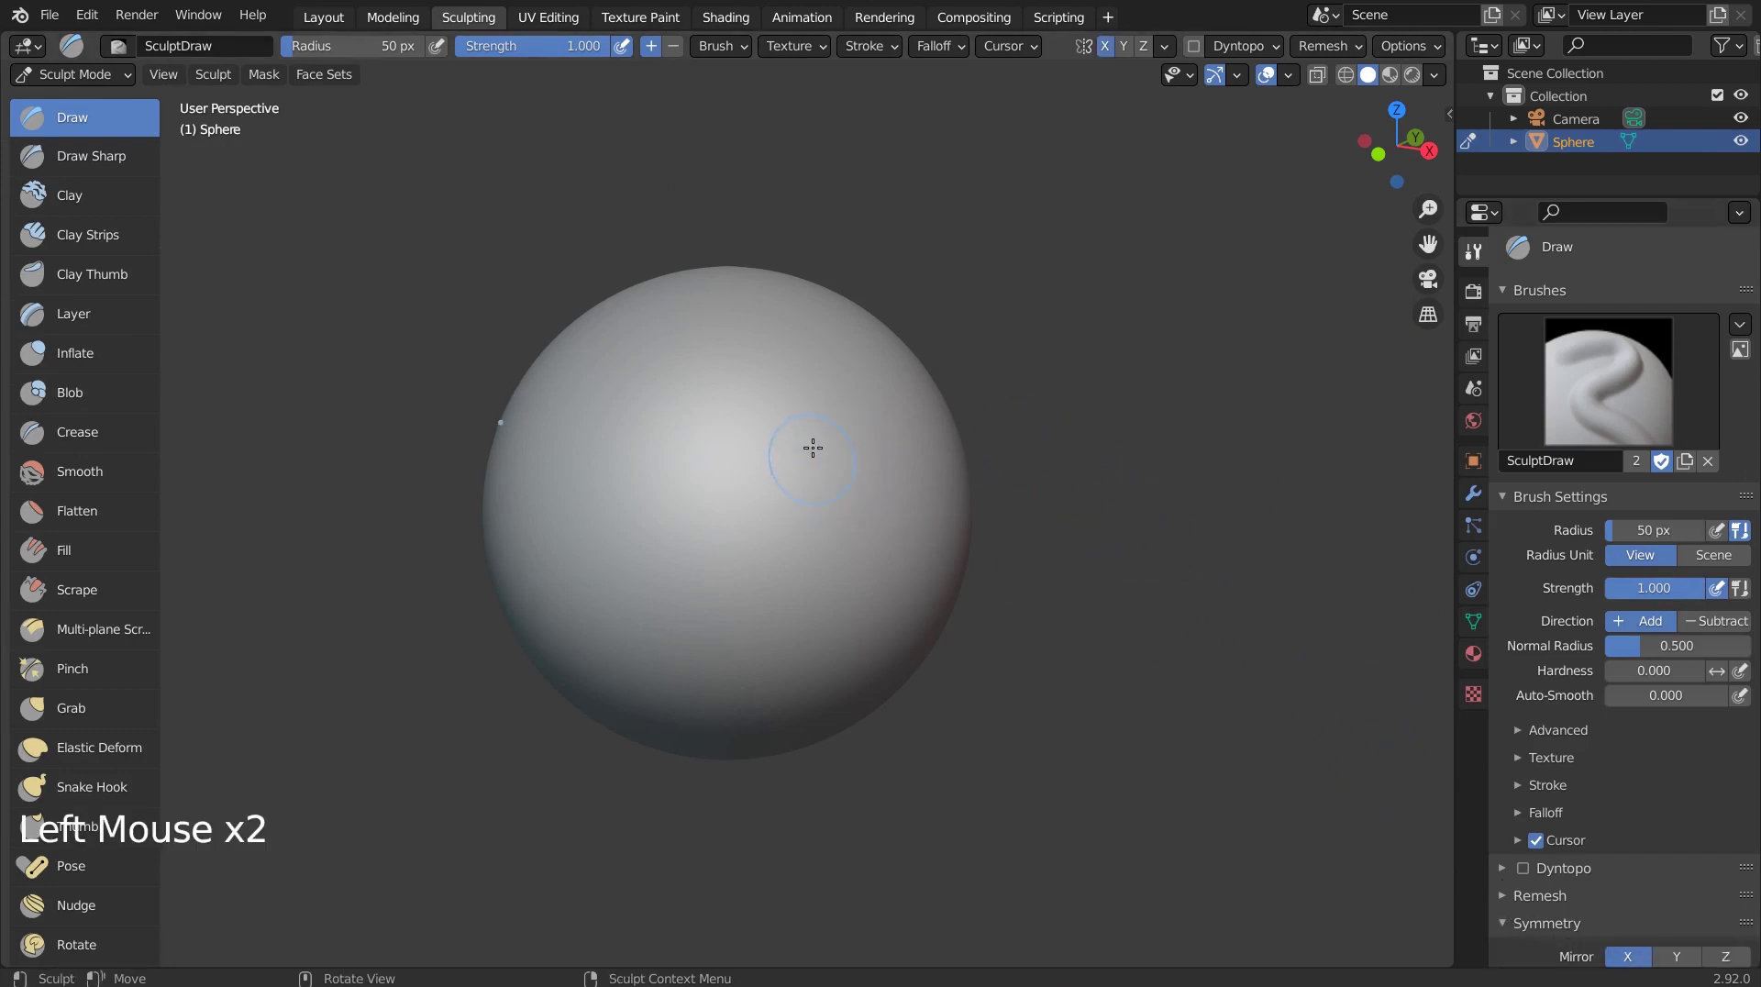
pyautogui.press('KP_1')
pyautogui.press('KP_3')
pyautogui.press('KP_1')
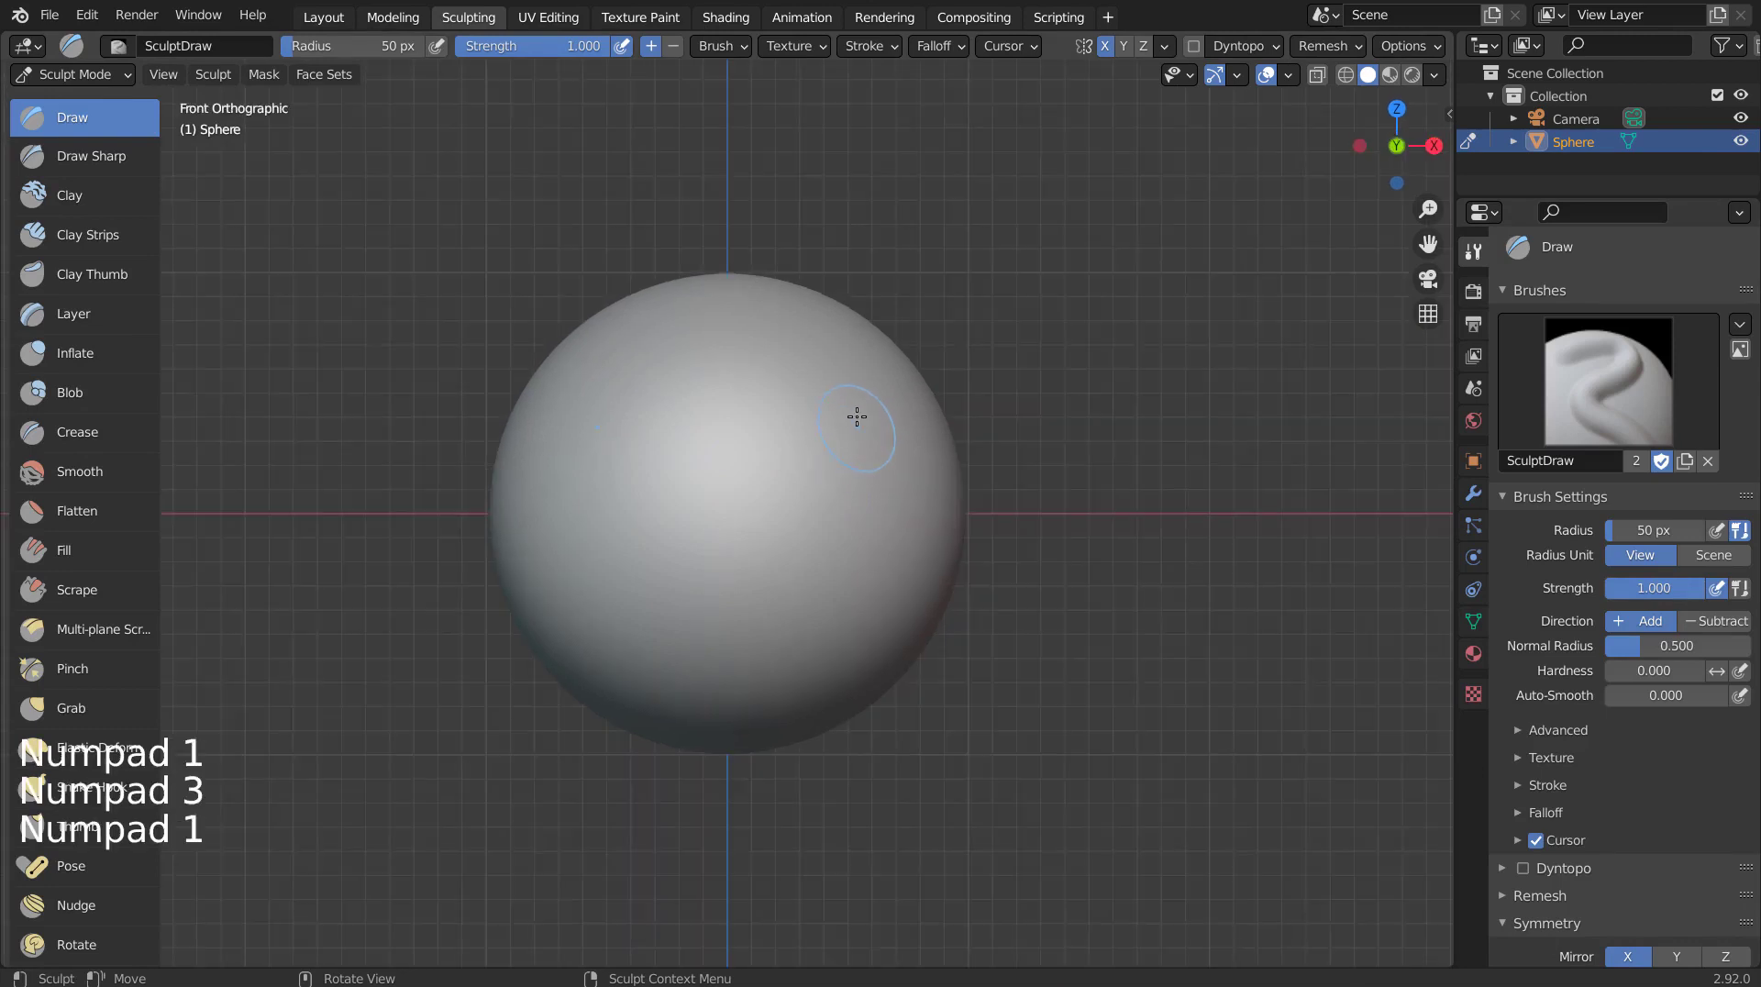
# Press mirrored eye hollows, raise a round snout, and dent its centre with a 22 px brush
pyautogui.moveTo(856, 418)
pyautogui.keyDown('ctrl'); pyautogui.mouseDown()
pyautogui.moveTo(837, 433)
pyautogui.moveTo(865, 440)
pyautogui.moveTo(861, 416)
pyautogui.moveTo(853, 446)
pyautogui.mouseUp(); pyautogui.keyUp('ctrl')
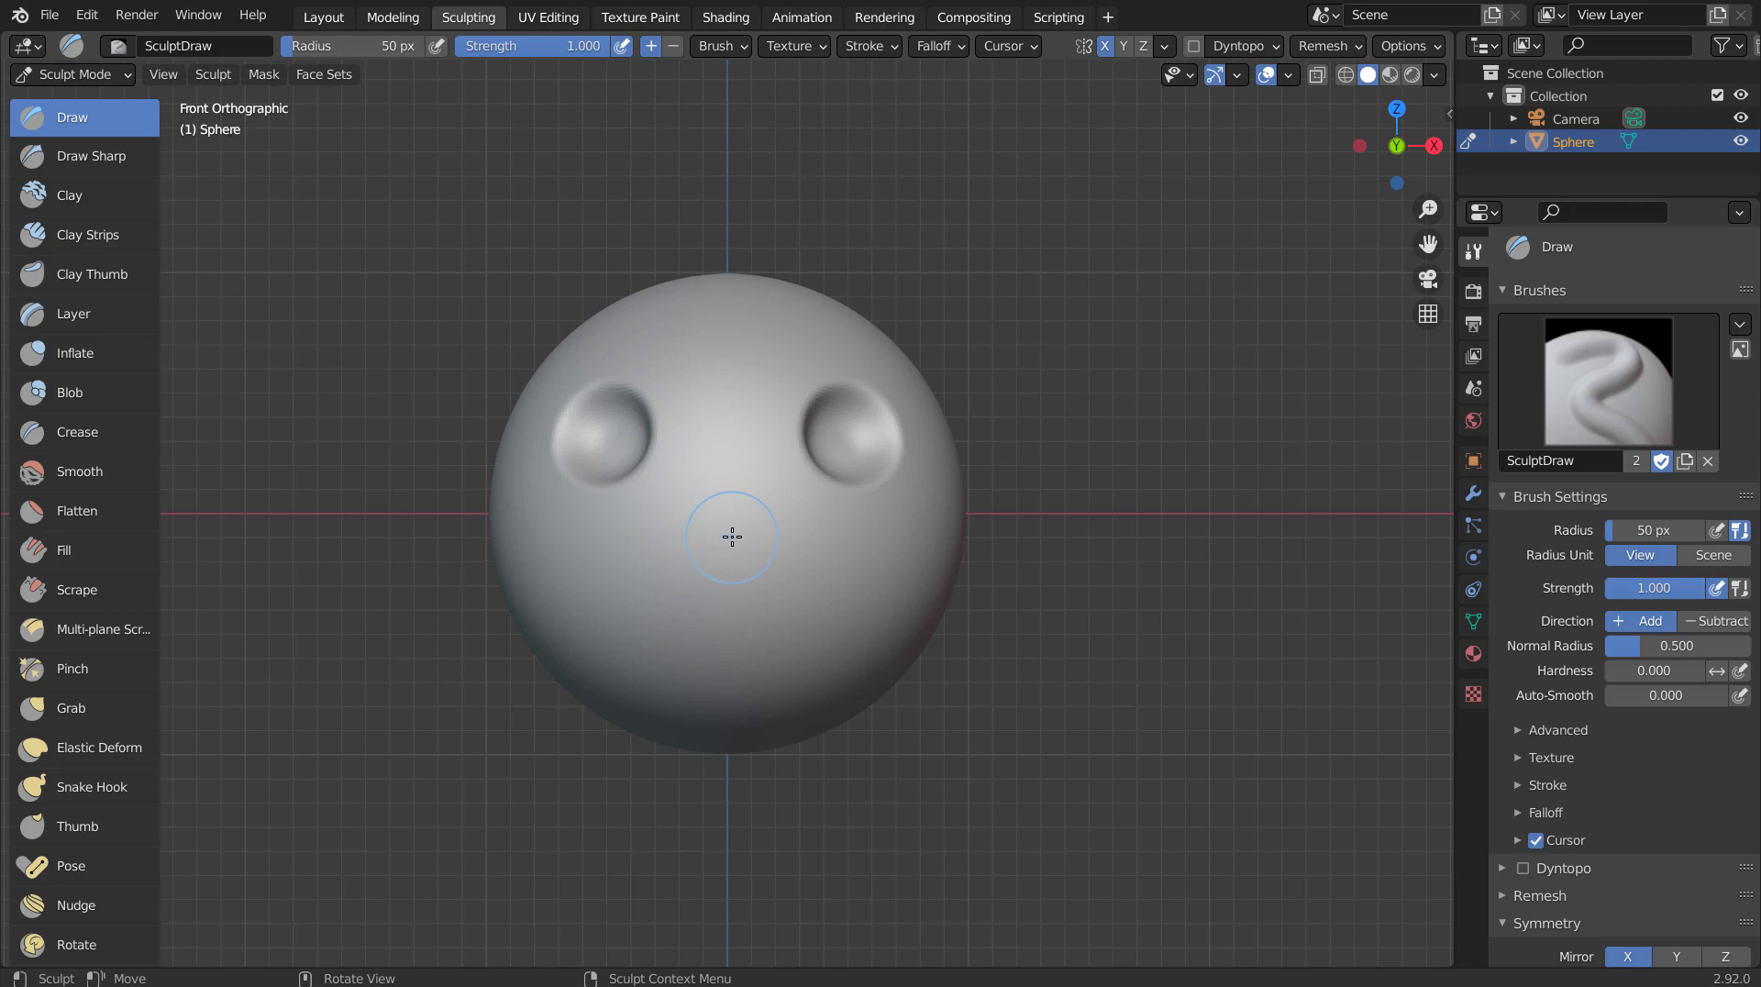
pyautogui.moveTo(732, 536)
pyautogui.mouseDown()
pyautogui.moveTo(696, 535)
pyautogui.moveTo(727, 567)
pyautogui.moveTo(752, 524)
pyautogui.moveTo(724, 503)
pyautogui.moveTo(701, 525)
pyautogui.moveTo(743, 564)
pyautogui.mouseUp()
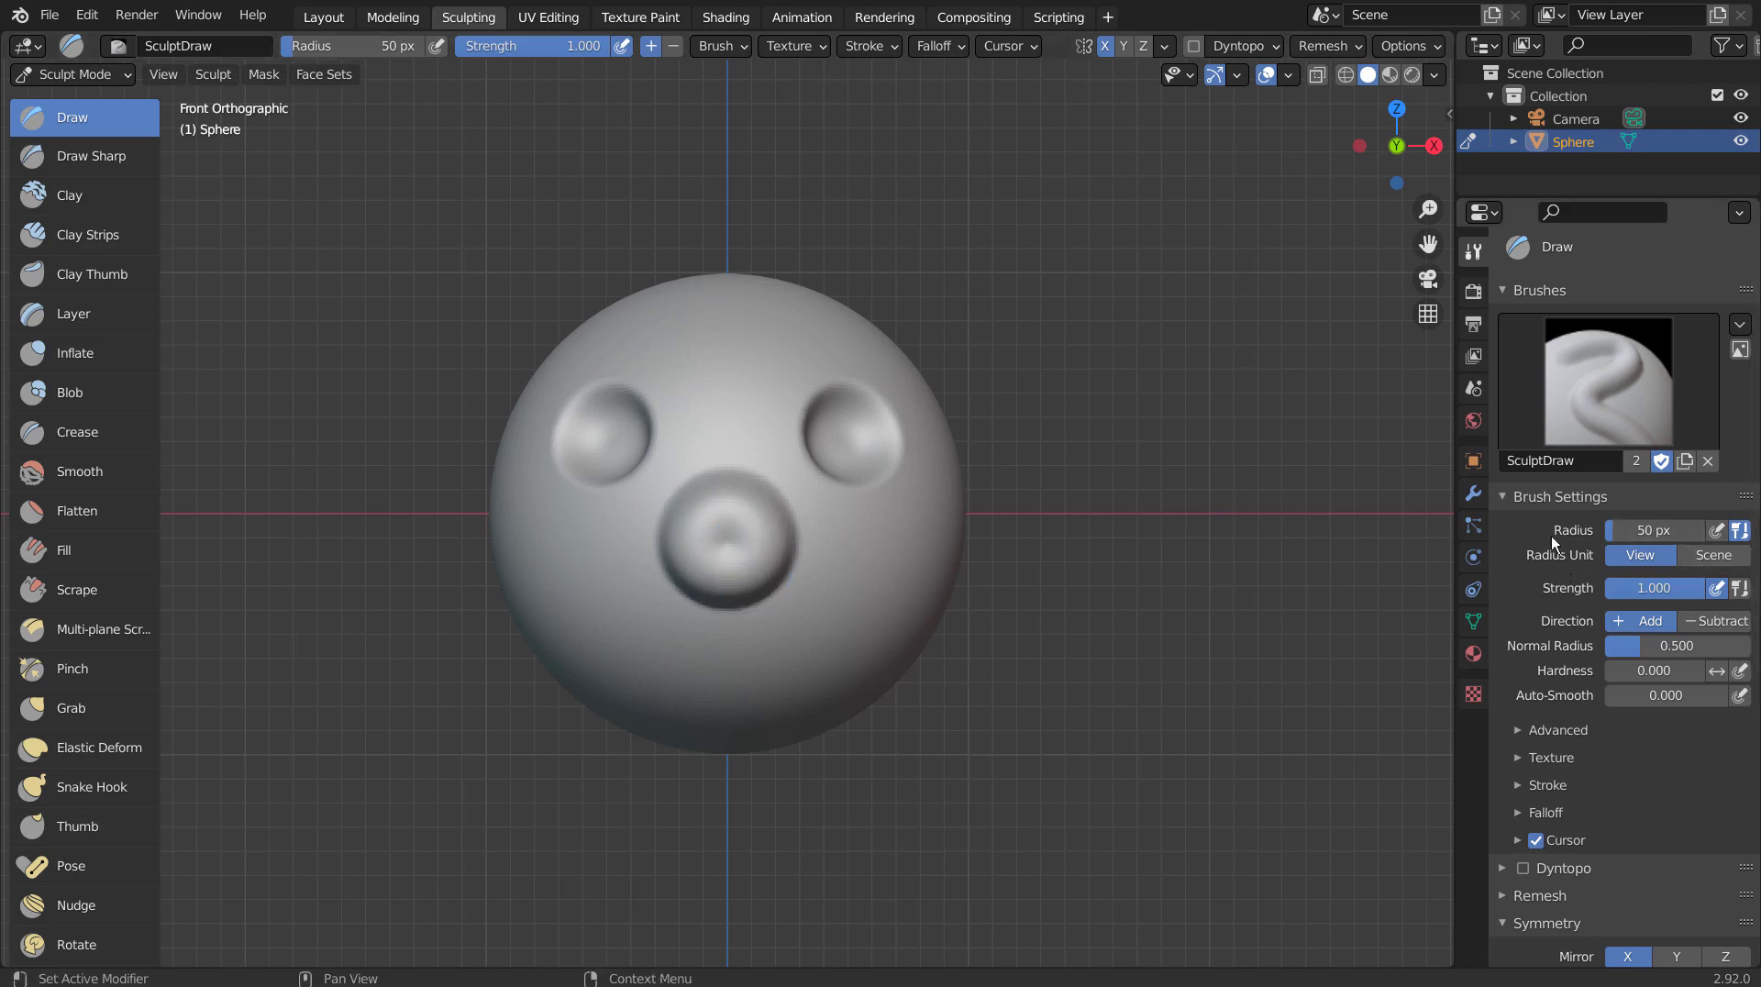
pyautogui.press('f')
pyautogui.click(710, 537)
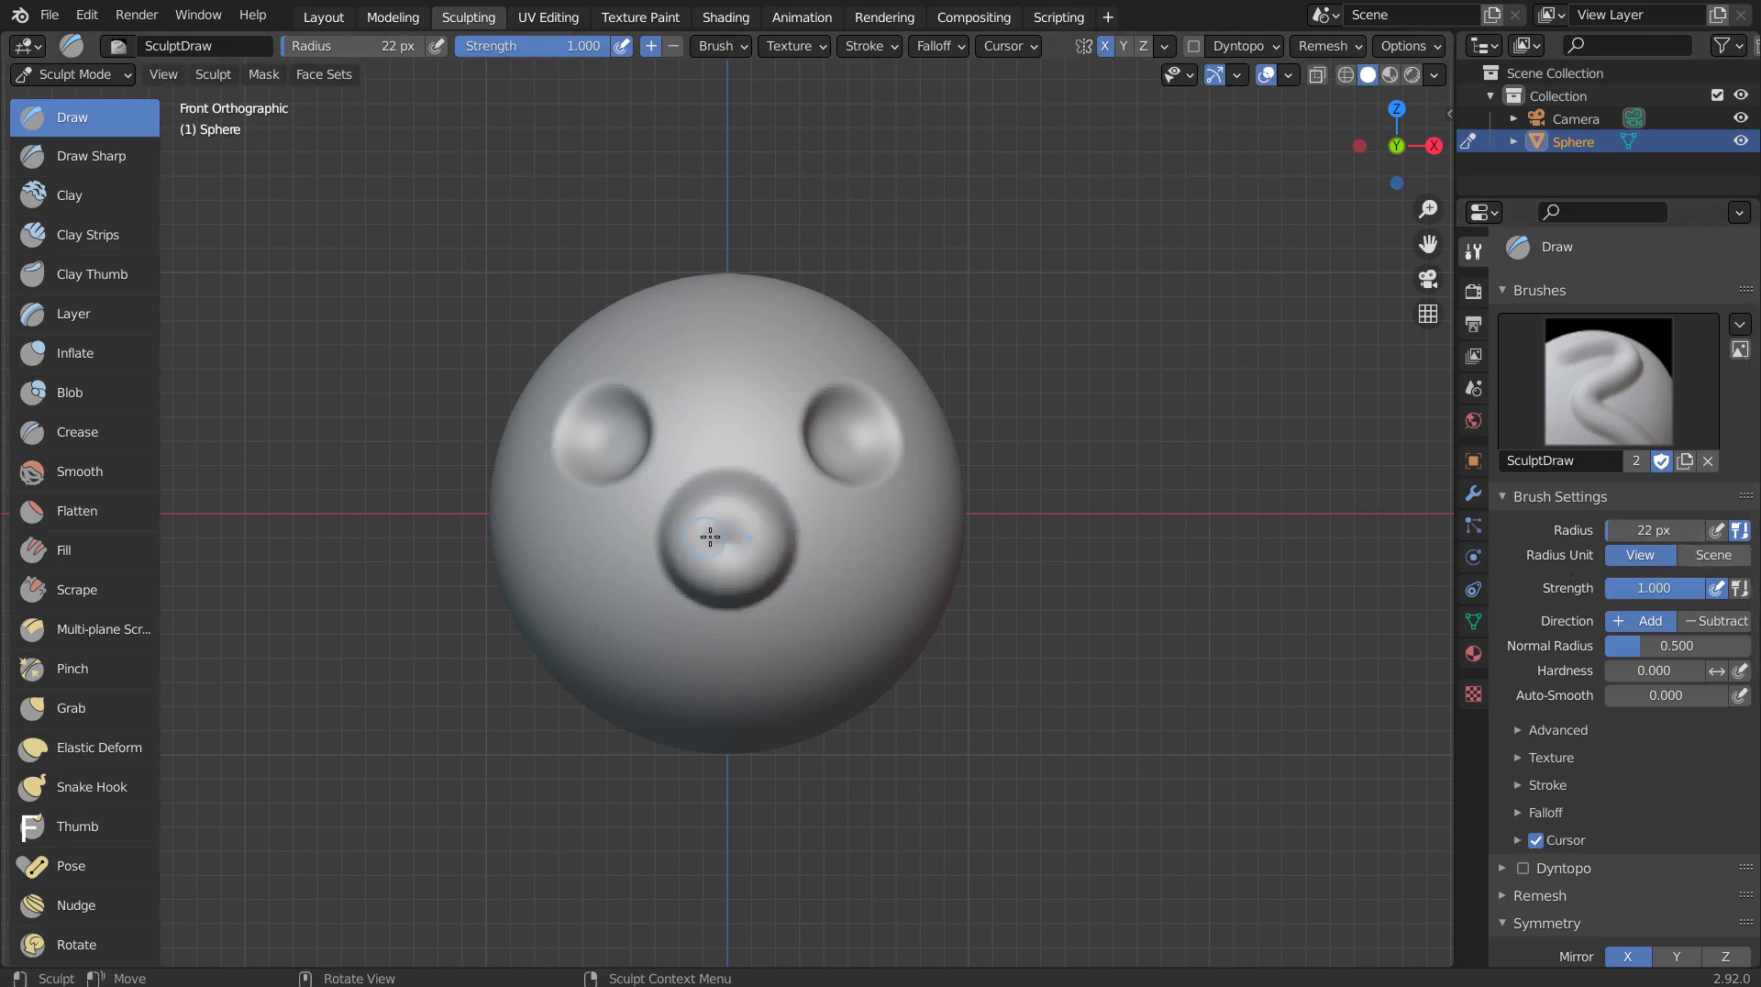
pyautogui.keyDown('ctrl'); pyautogui.moveTo(726, 535); pyautogui.dragTo(721, 537); pyautogui.keyUp('ctrl')
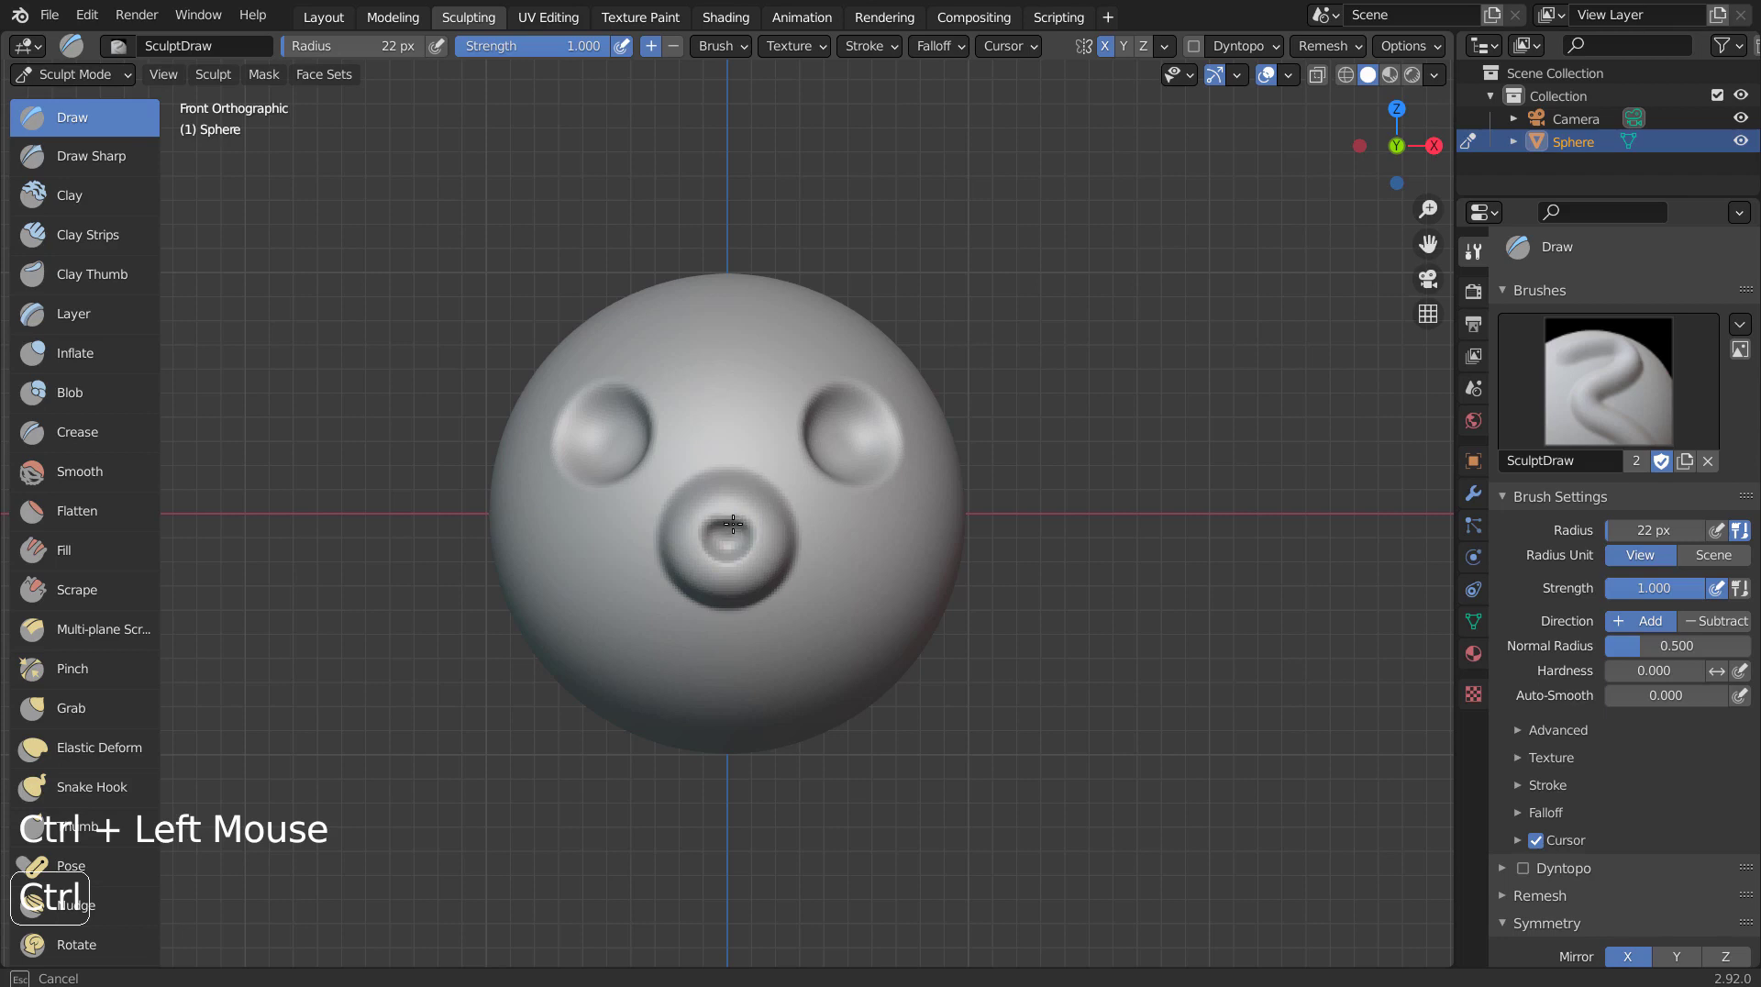
pyautogui.keyDown('ctrl'); pyautogui.moveTo(743, 544); pyautogui.dragTo(721, 525); pyautogui.keyUp('ctrl')
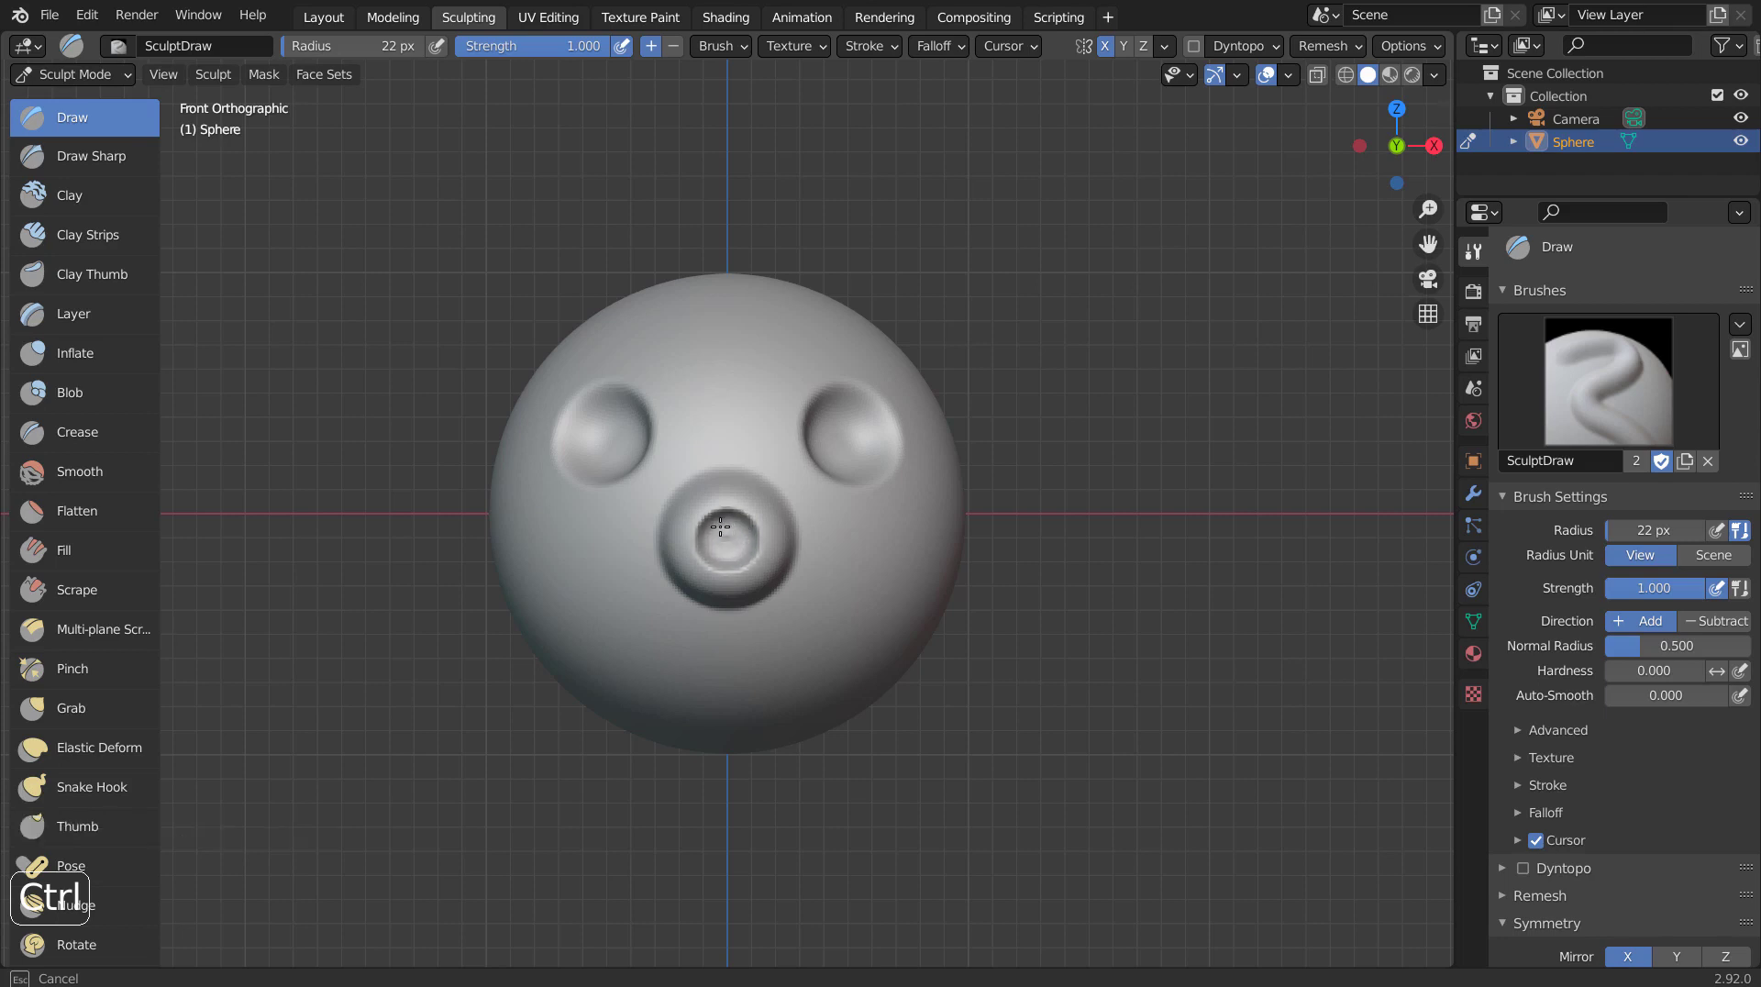
pyautogui.moveTo(861, 581)
pyautogui.mouseDown(button='middle')
pyautogui.moveTo(902, 648)
pyautogui.moveTo(727, 598)
pyautogui.mouseUp(button='middle')
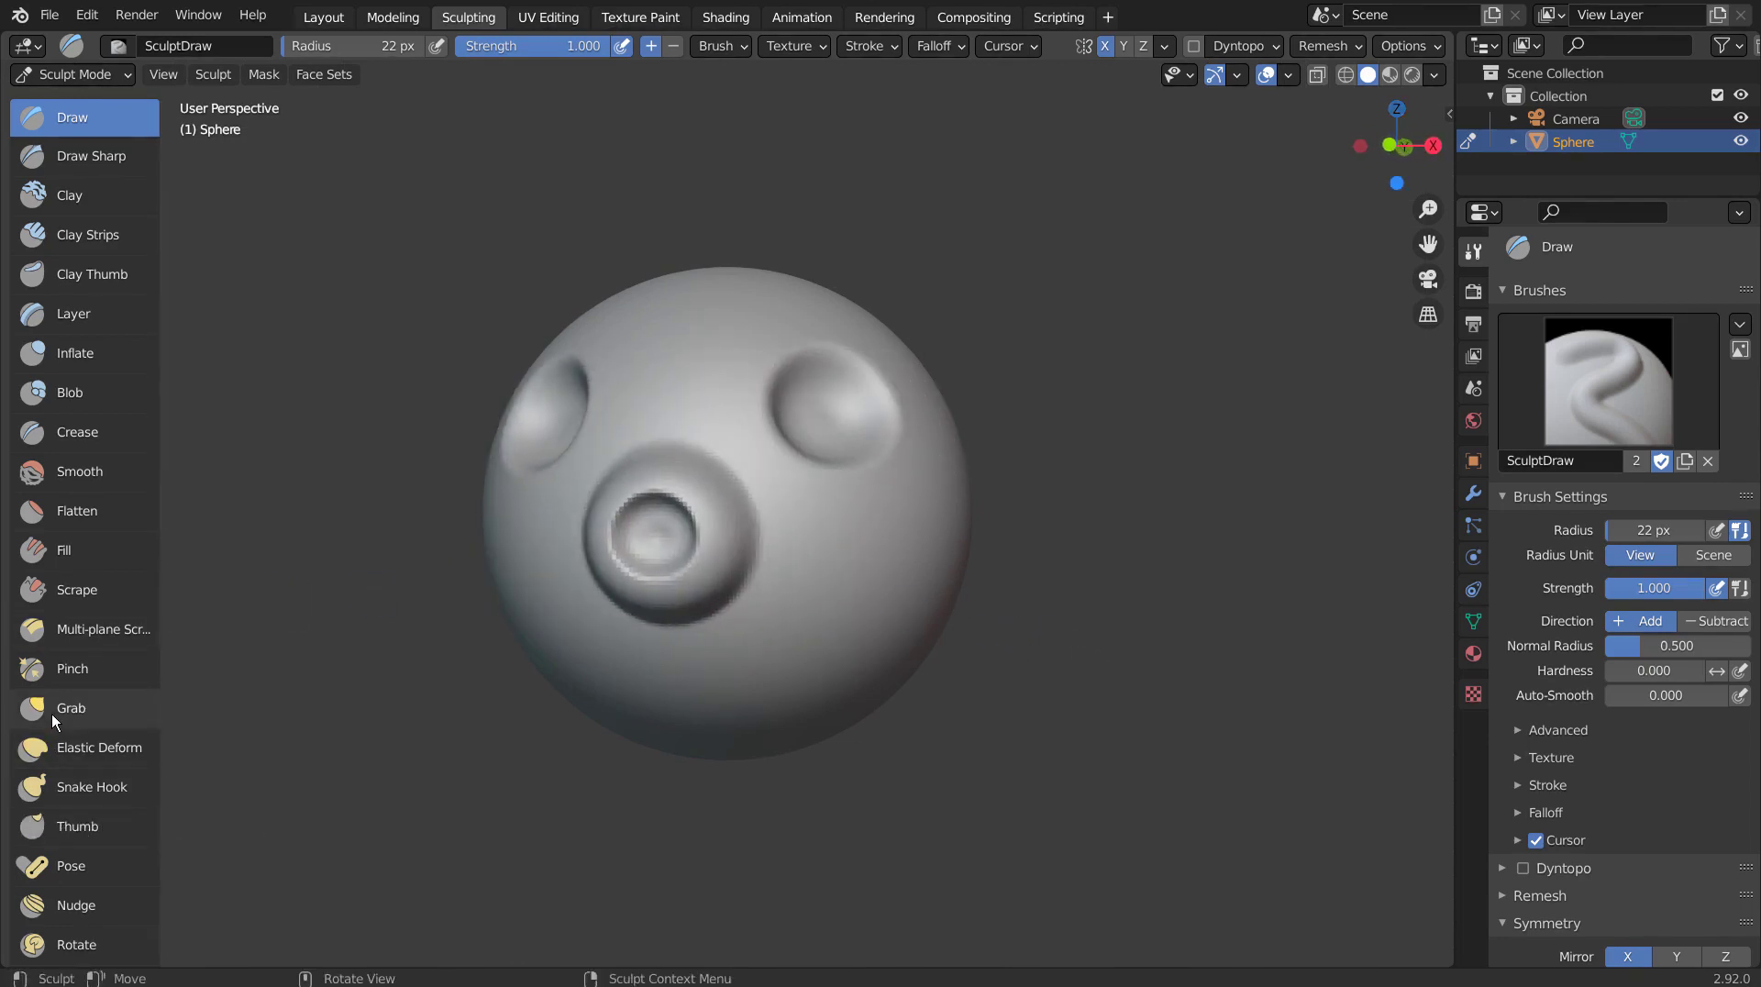
# With a 91 px Snake Hook brush, pull mirrored tentacles from the sphere's lower sides
pyautogui.click(94, 789)
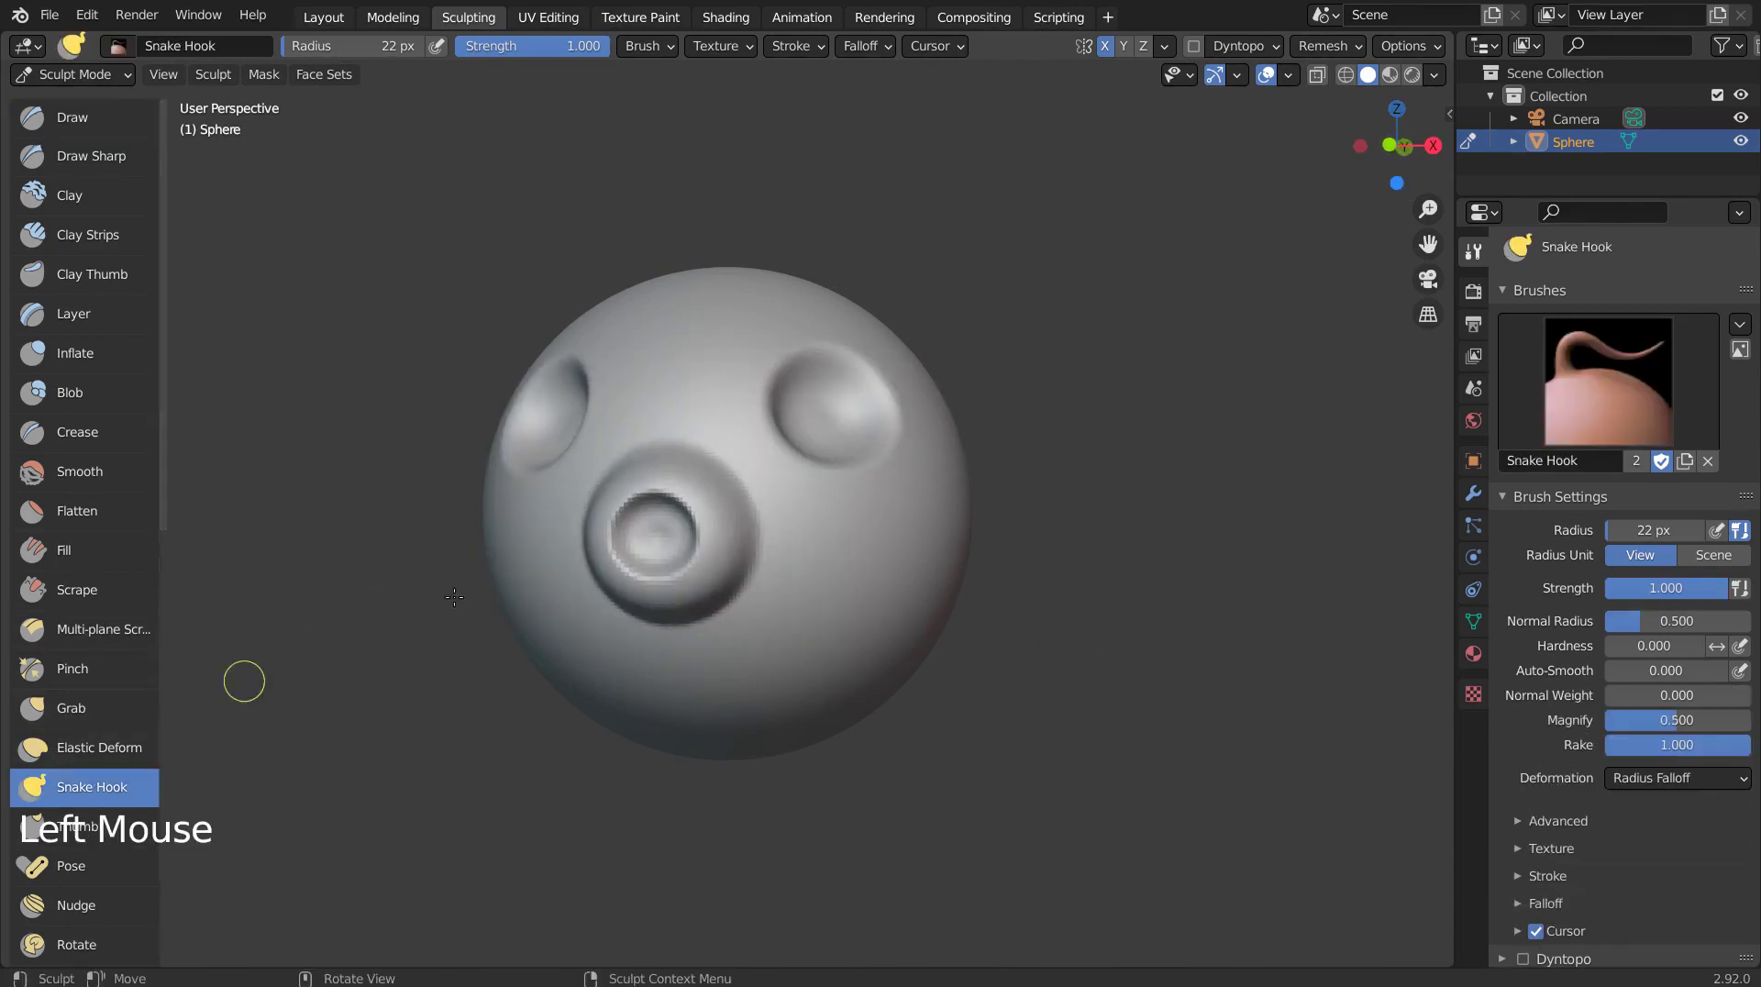
pyautogui.press('KP_1')
pyautogui.press('f')
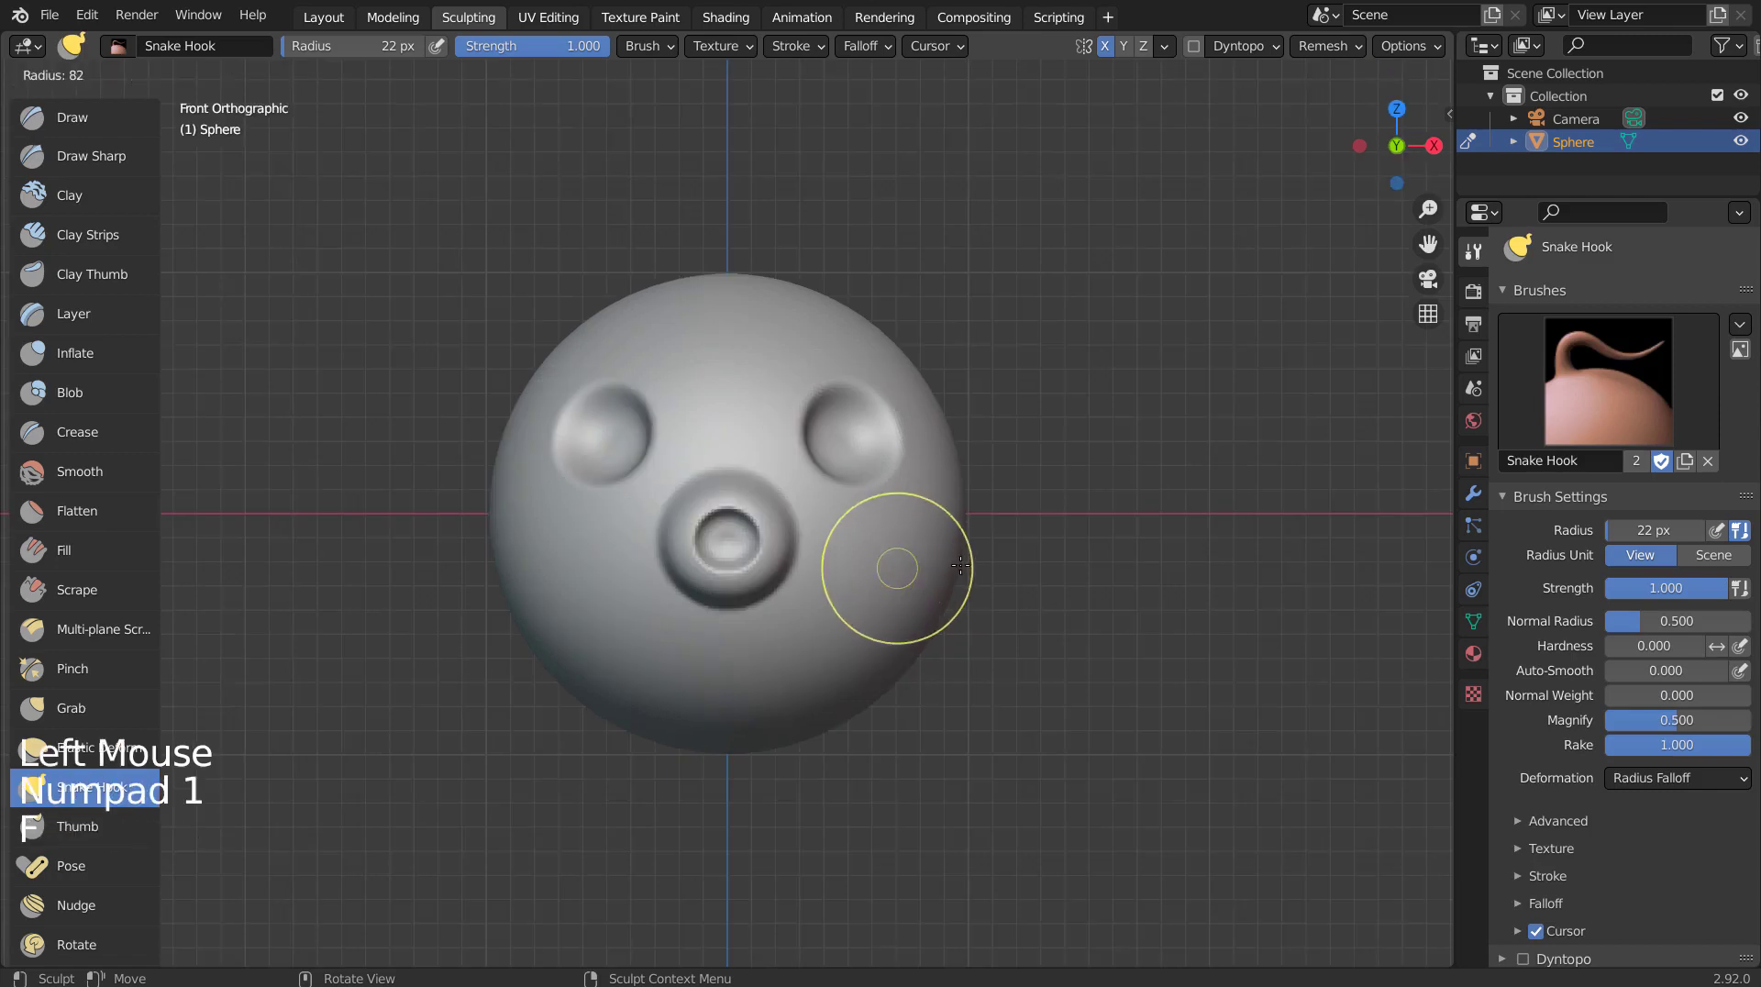
pyautogui.click(944, 610)
pyautogui.moveTo(905, 669)
pyautogui.mouseDown()
pyautogui.moveTo(1006, 704)
pyautogui.moveTo(1015, 843)
pyautogui.mouseUp()
pyautogui.moveTo(1015, 825); pyautogui.dragTo(866, 794, button='middle')
pyautogui.moveTo(908, 678)
pyautogui.mouseDown()
pyautogui.moveTo(950, 685)
pyautogui.moveTo(975, 730)
pyautogui.mouseUp()
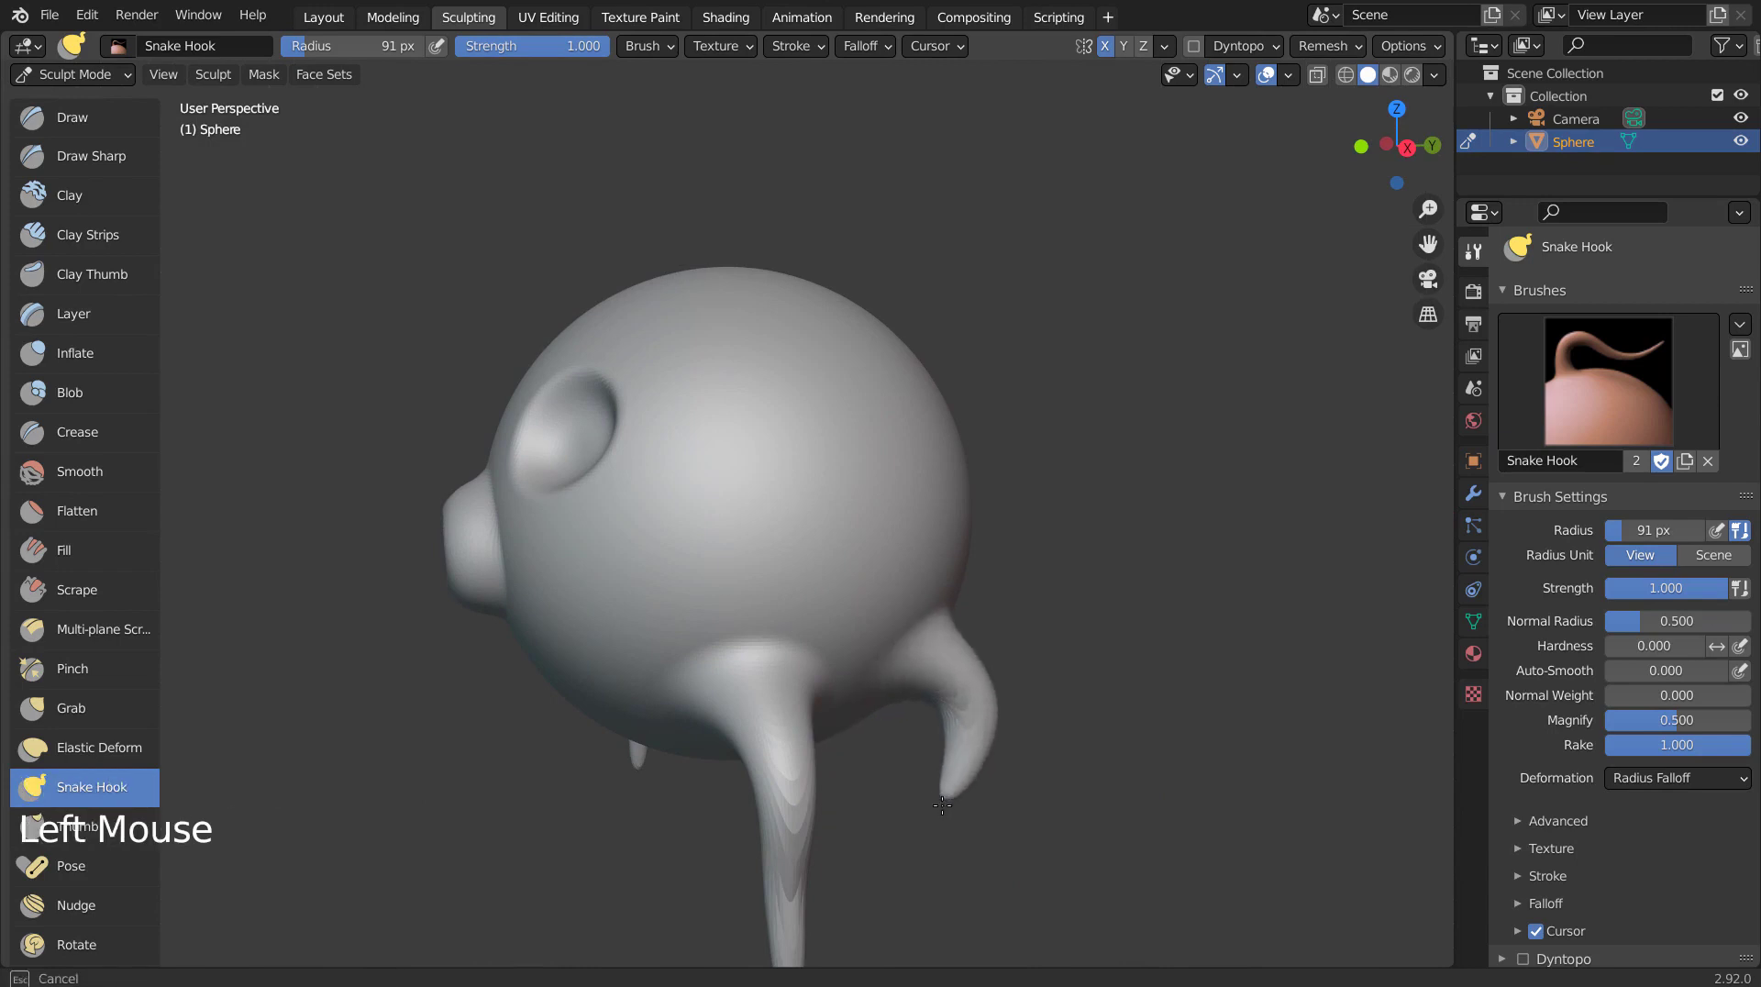
pyautogui.moveTo(958, 846)
pyautogui.mouseDown()
pyautogui.moveTo(989, 879)
pyautogui.moveTo(943, 826)
pyautogui.mouseUp()
# Pull two more legs down from the underside and mirrored arms upward from the sides
pyautogui.moveTo(943, 826)
pyautogui.mouseDown(button='middle')
pyautogui.moveTo(1015, 739)
pyautogui.moveTo(1032, 745)
pyautogui.mouseUp(button='middle')
pyautogui.moveTo(917, 670)
pyautogui.mouseDown(button='middle')
pyautogui.moveTo(1019, 657)
pyautogui.moveTo(798, 641)
pyautogui.moveTo(806, 669)
pyautogui.moveTo(916, 590)
pyautogui.moveTo(840, 724)
pyautogui.mouseUp(button='middle')
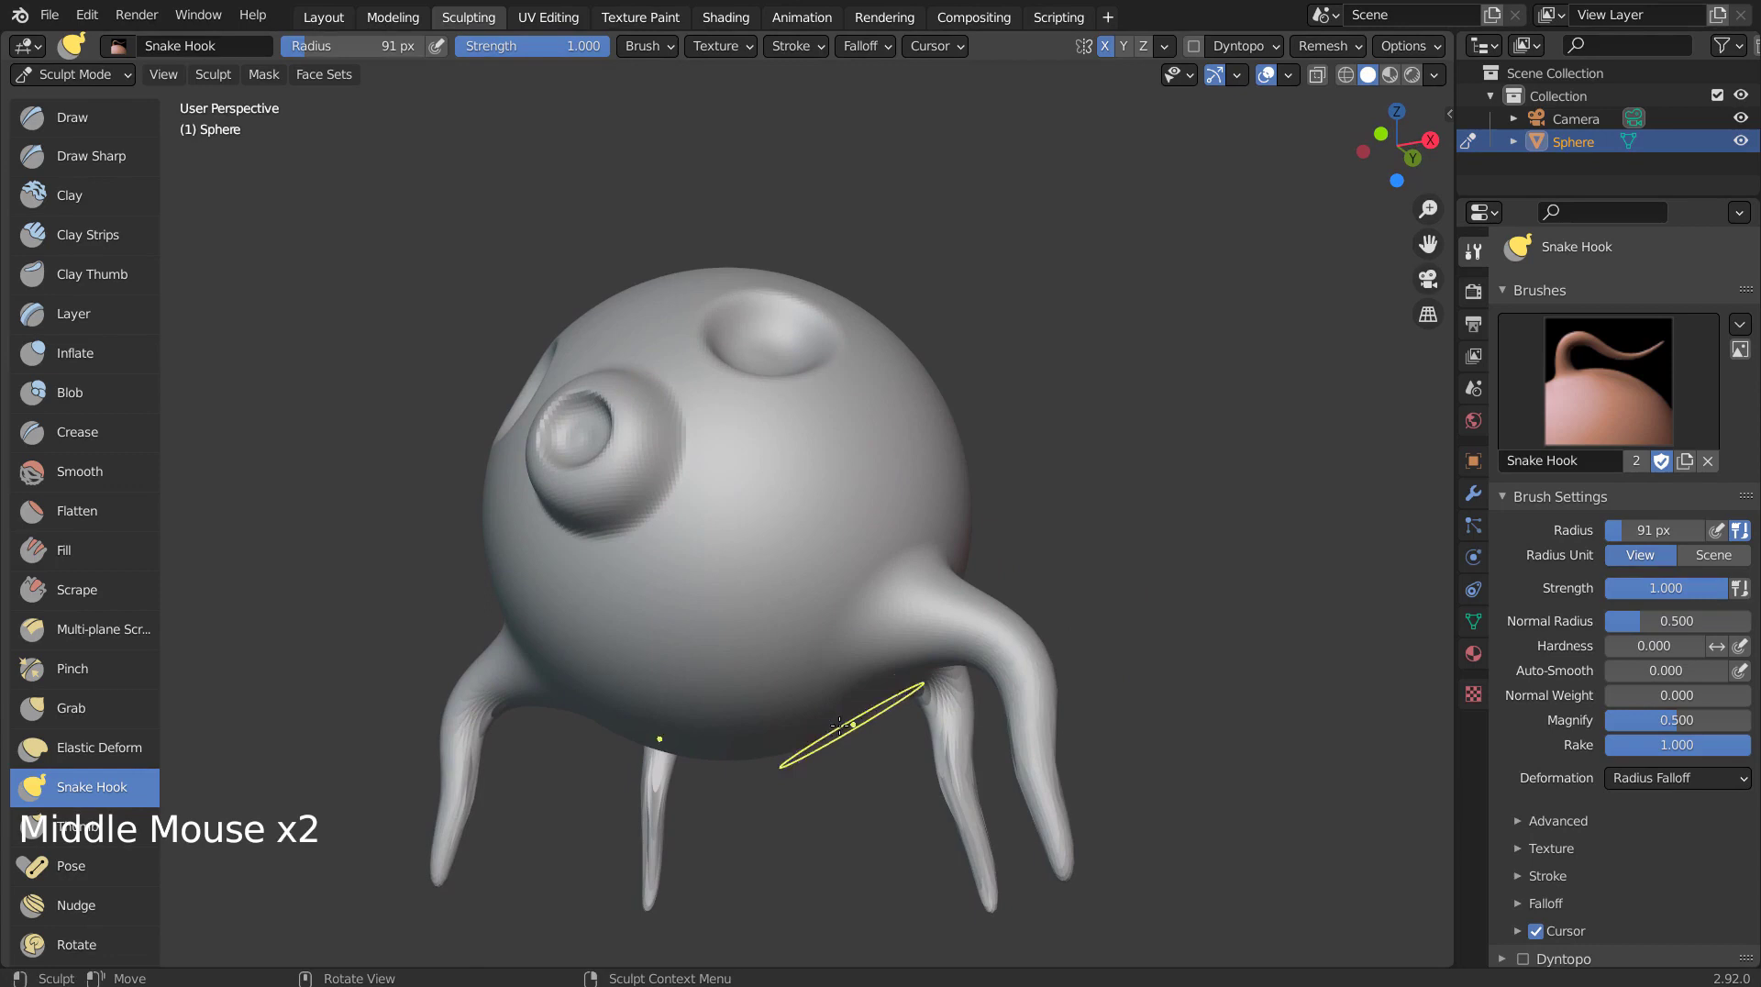
pyautogui.moveTo(807, 728); pyautogui.dragTo(825, 915)
pyautogui.moveTo(825, 875); pyautogui.dragTo(868, 769, button='middle')
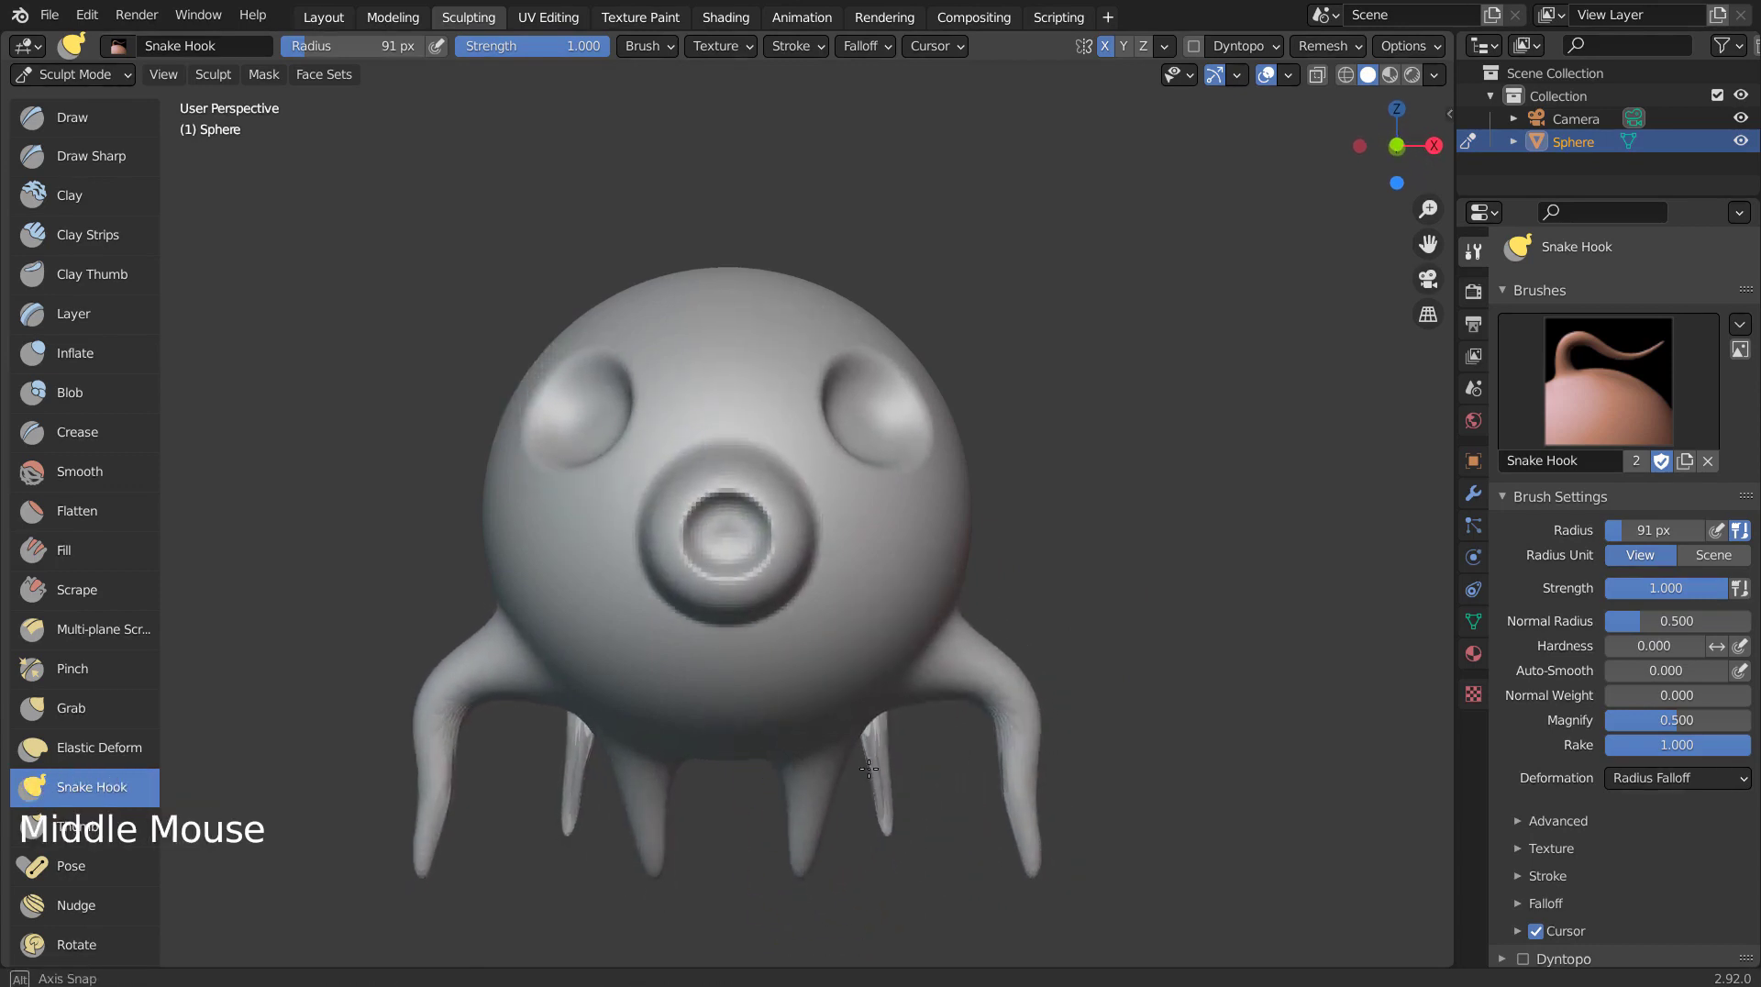
pyautogui.moveTo(966, 534)
pyautogui.mouseDown()
pyautogui.moveTo(1089, 507)
pyautogui.moveTo(1104, 397)
pyautogui.mouseUp()
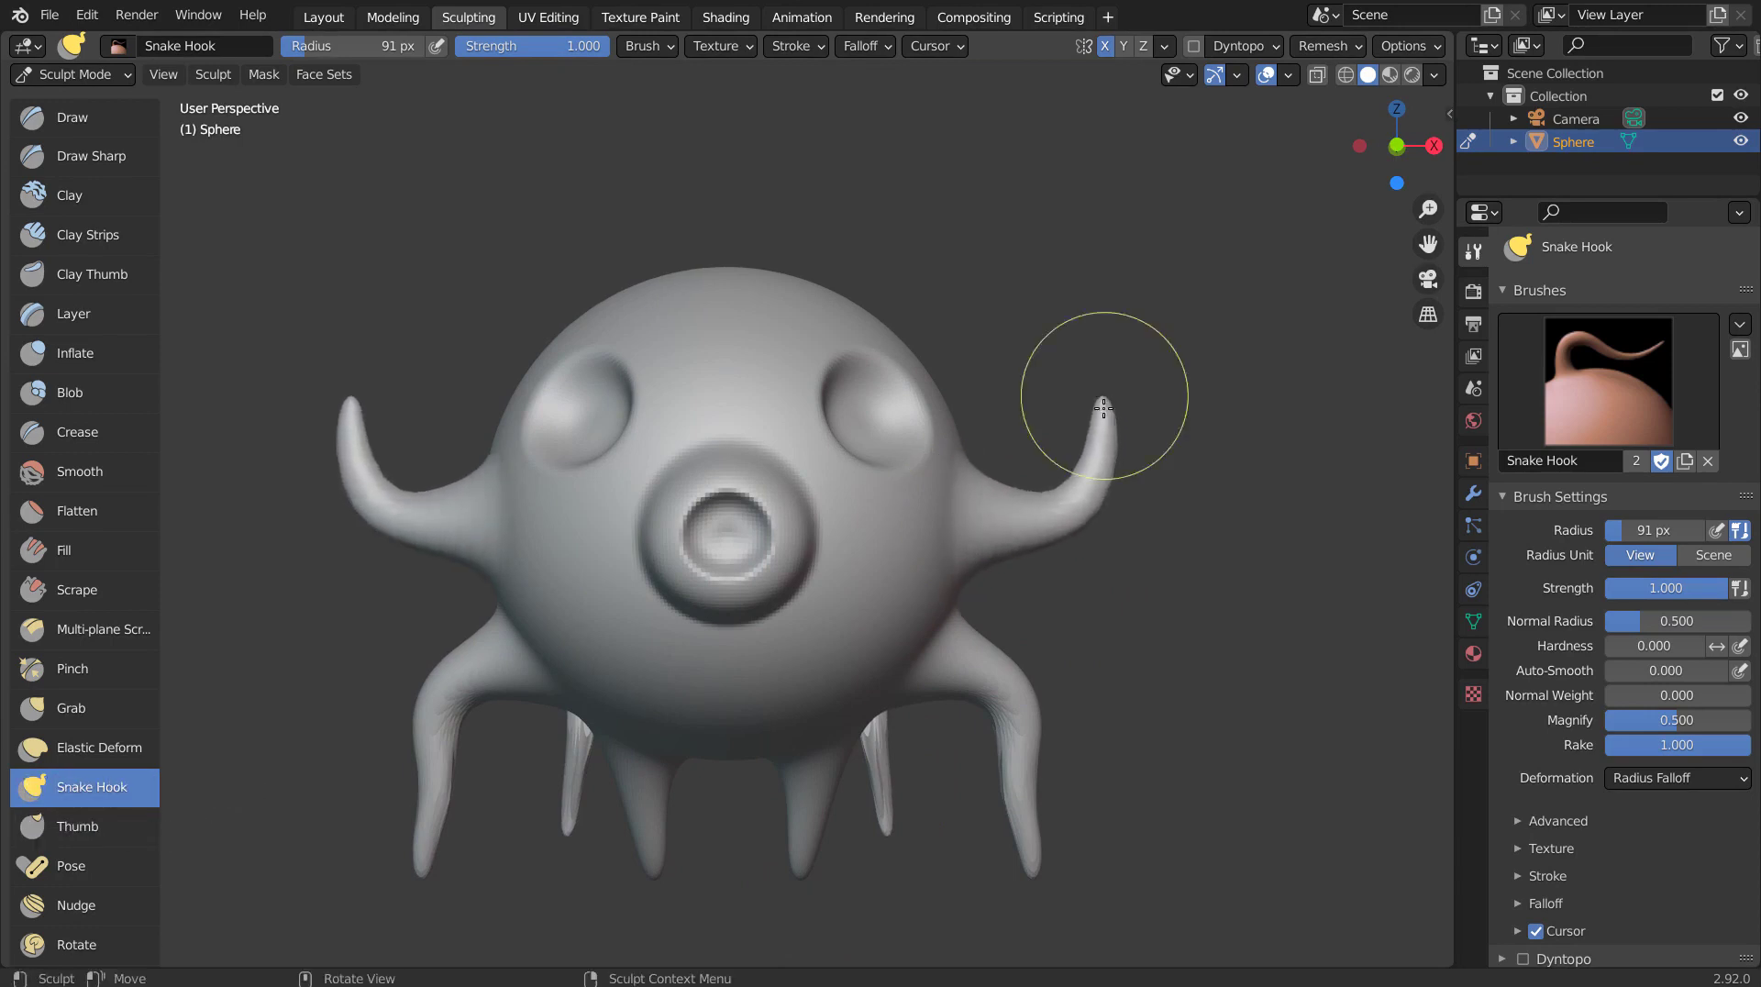
# In Layout, add a small UV sphere with level-3 subdivision for the eyeball
pyautogui.click(322, 16)
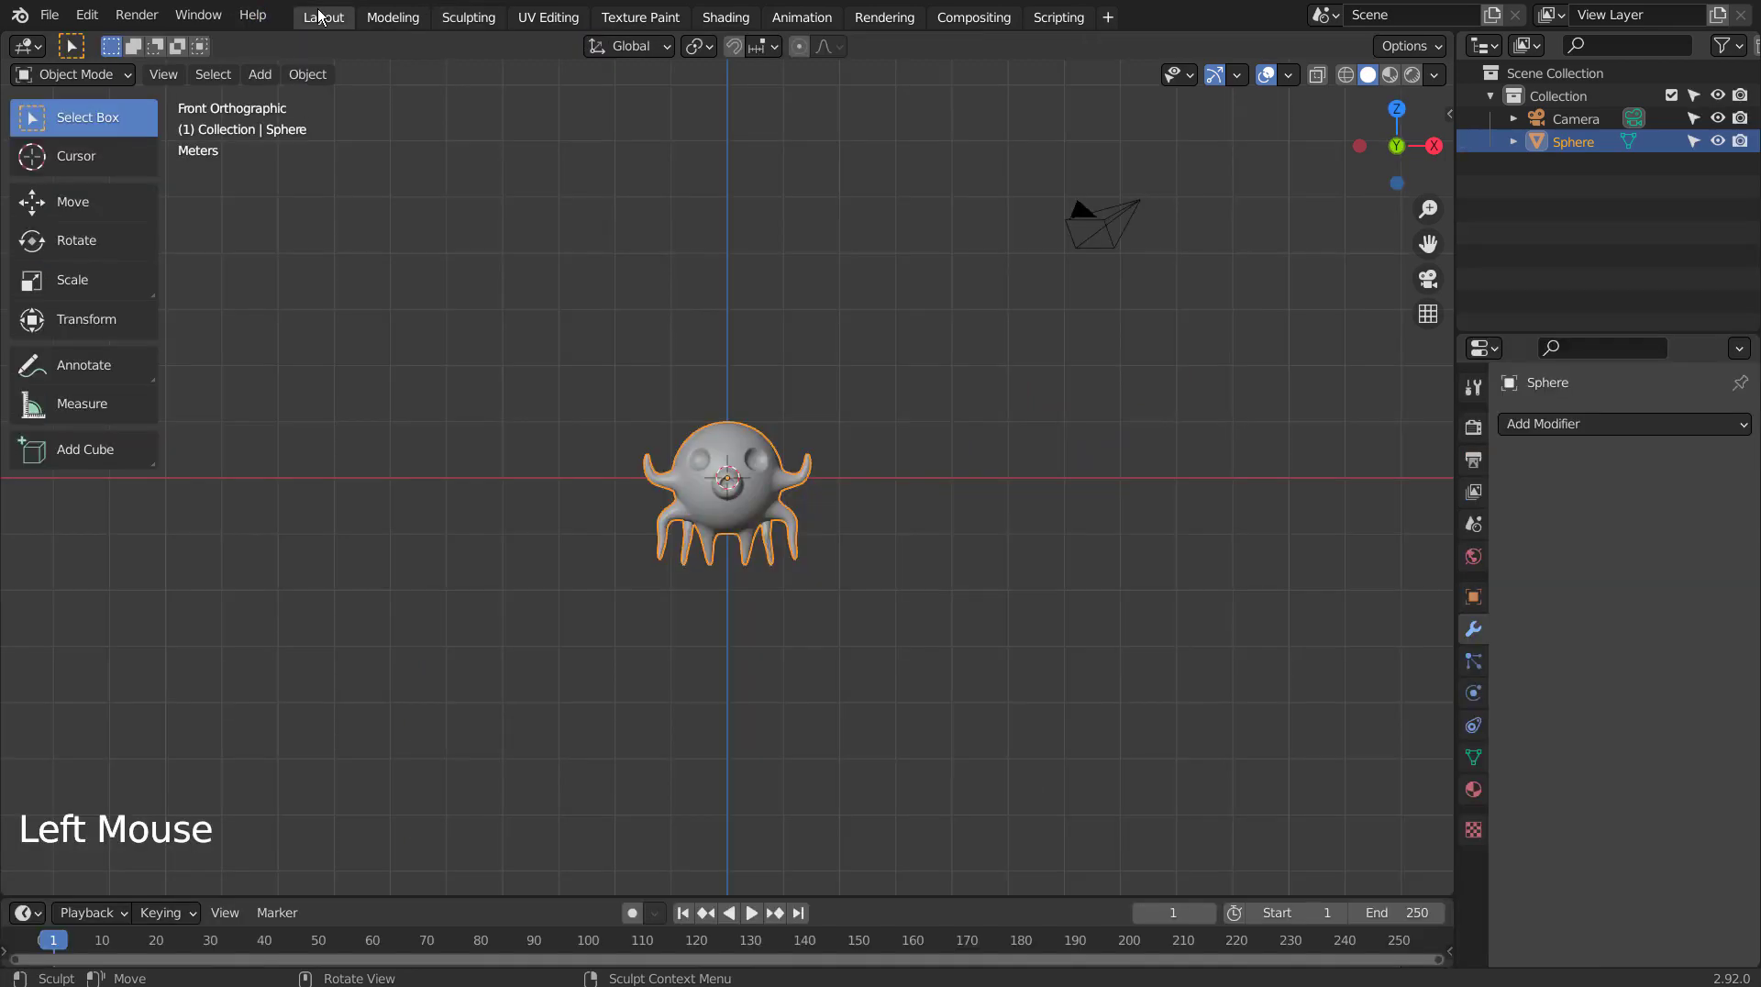
pyautogui.scroll(4, 869, 420)
pyautogui.click(1052, 410)
pyautogui.hotkey('shift', 'a')
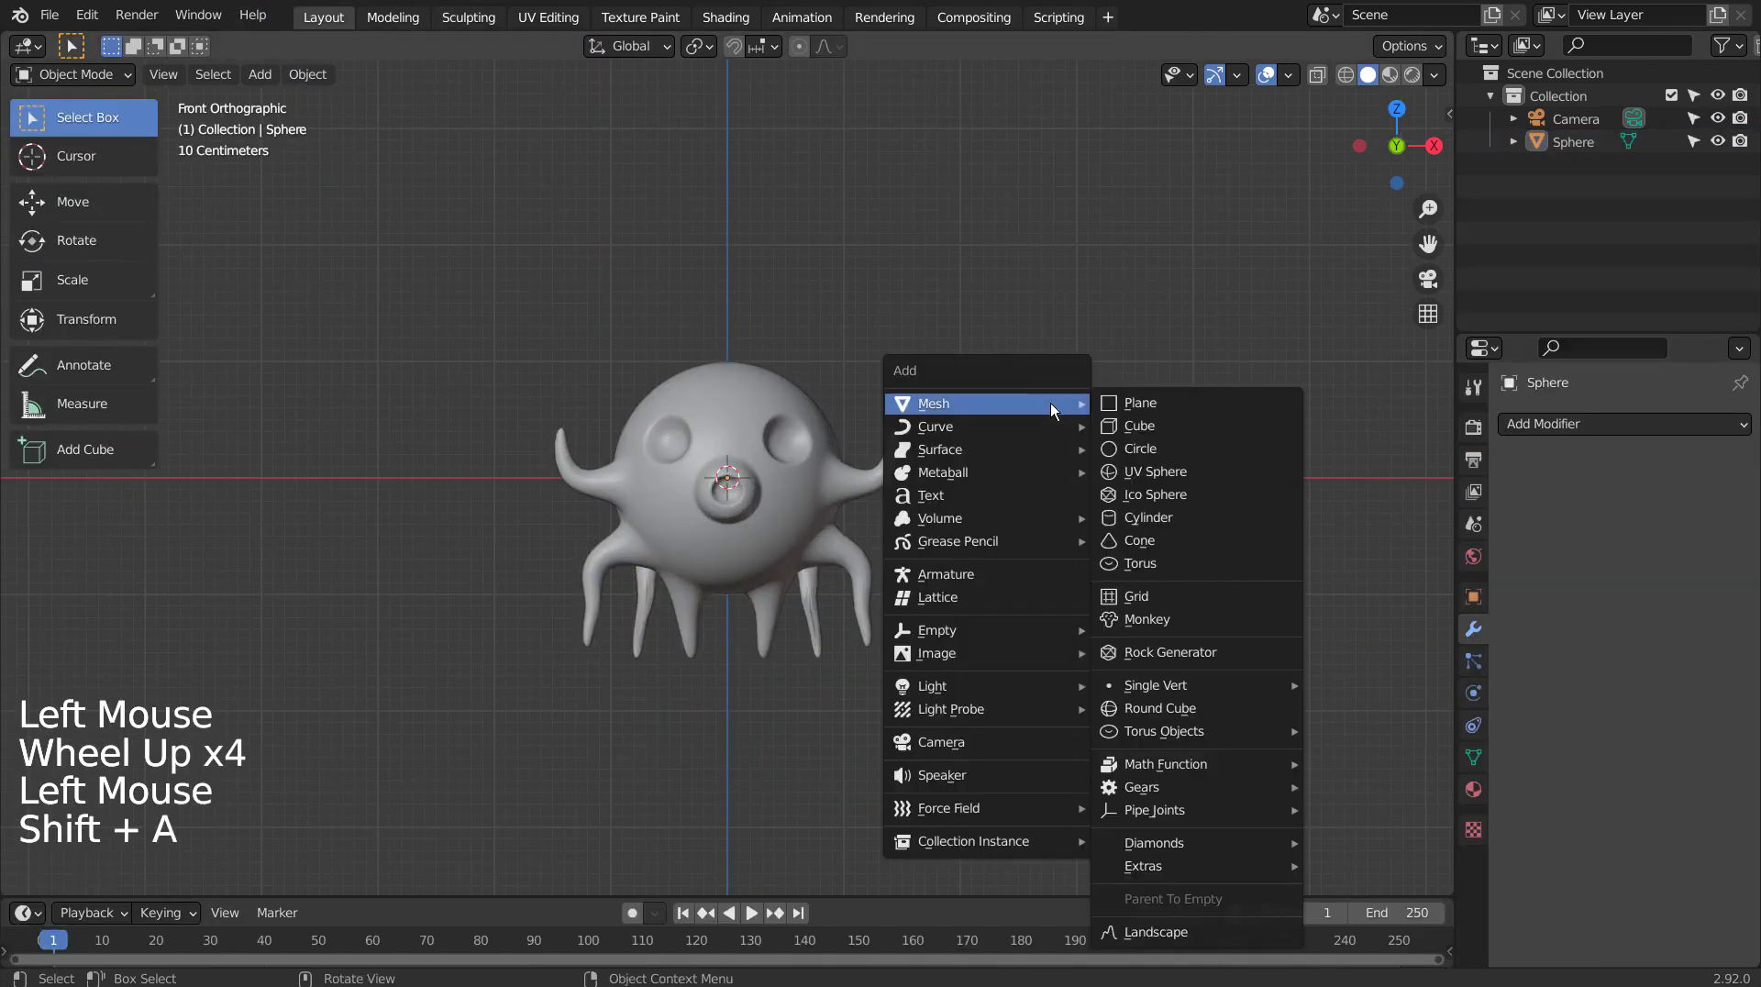
pyautogui.click(1149, 470)
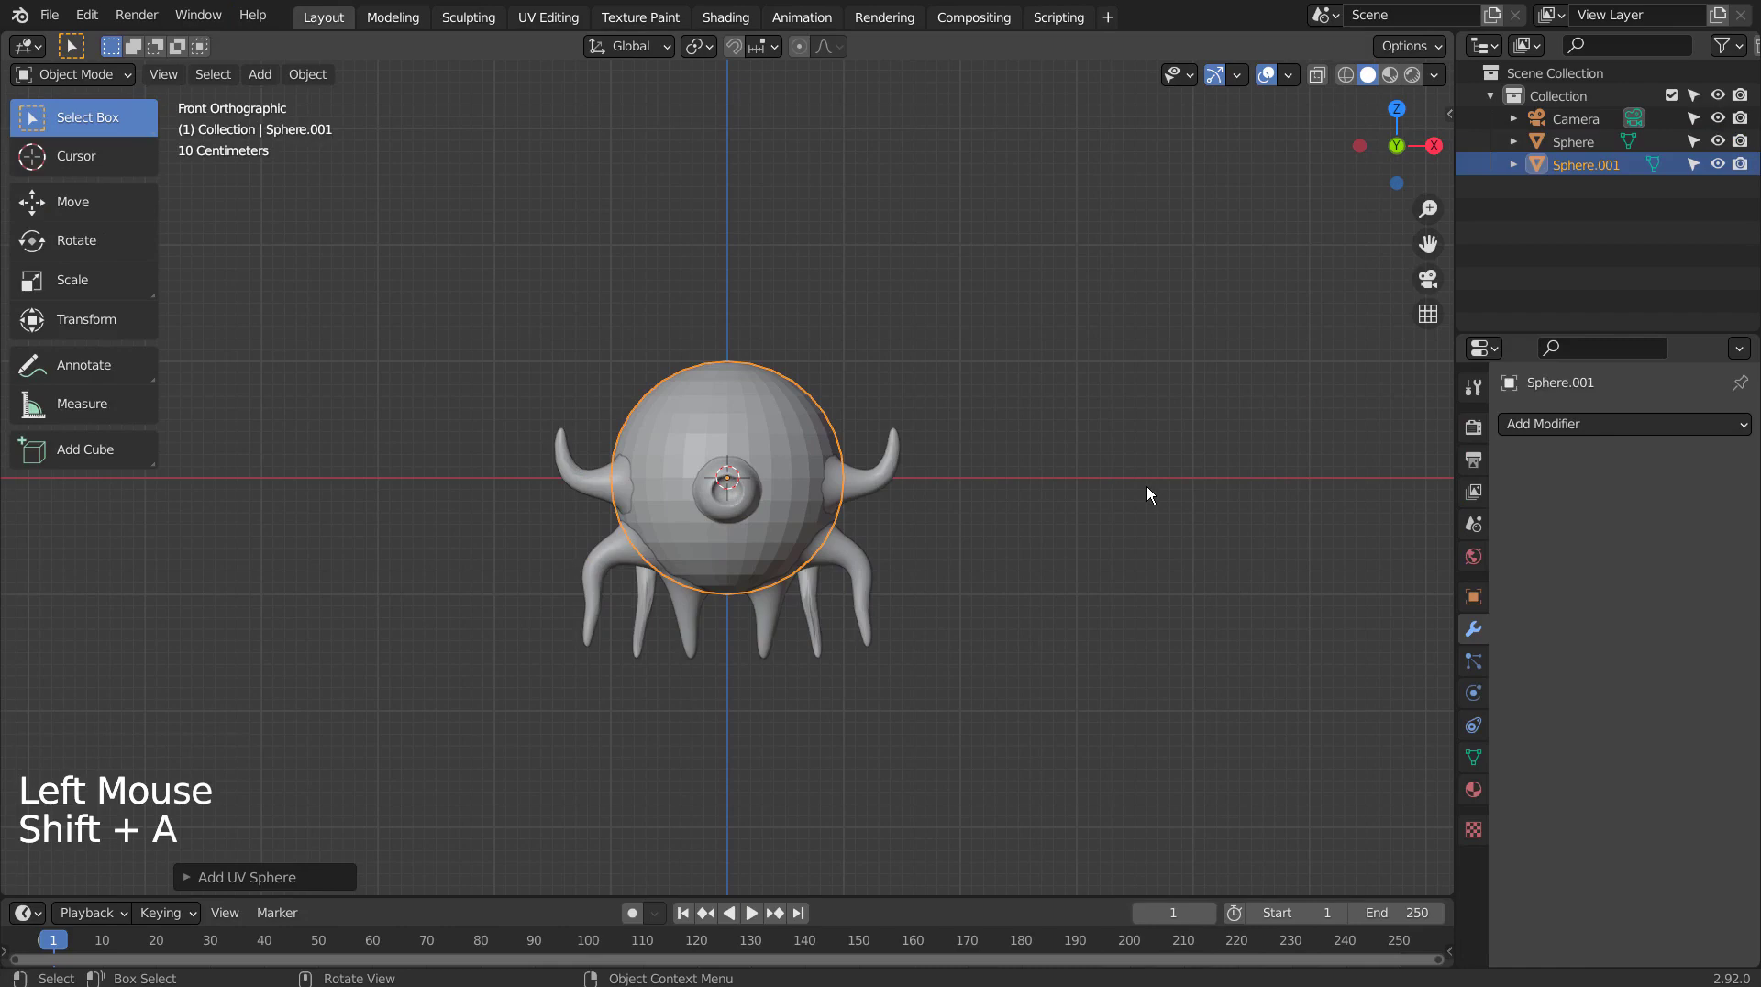
pyautogui.hotkey('ctrl', '3')
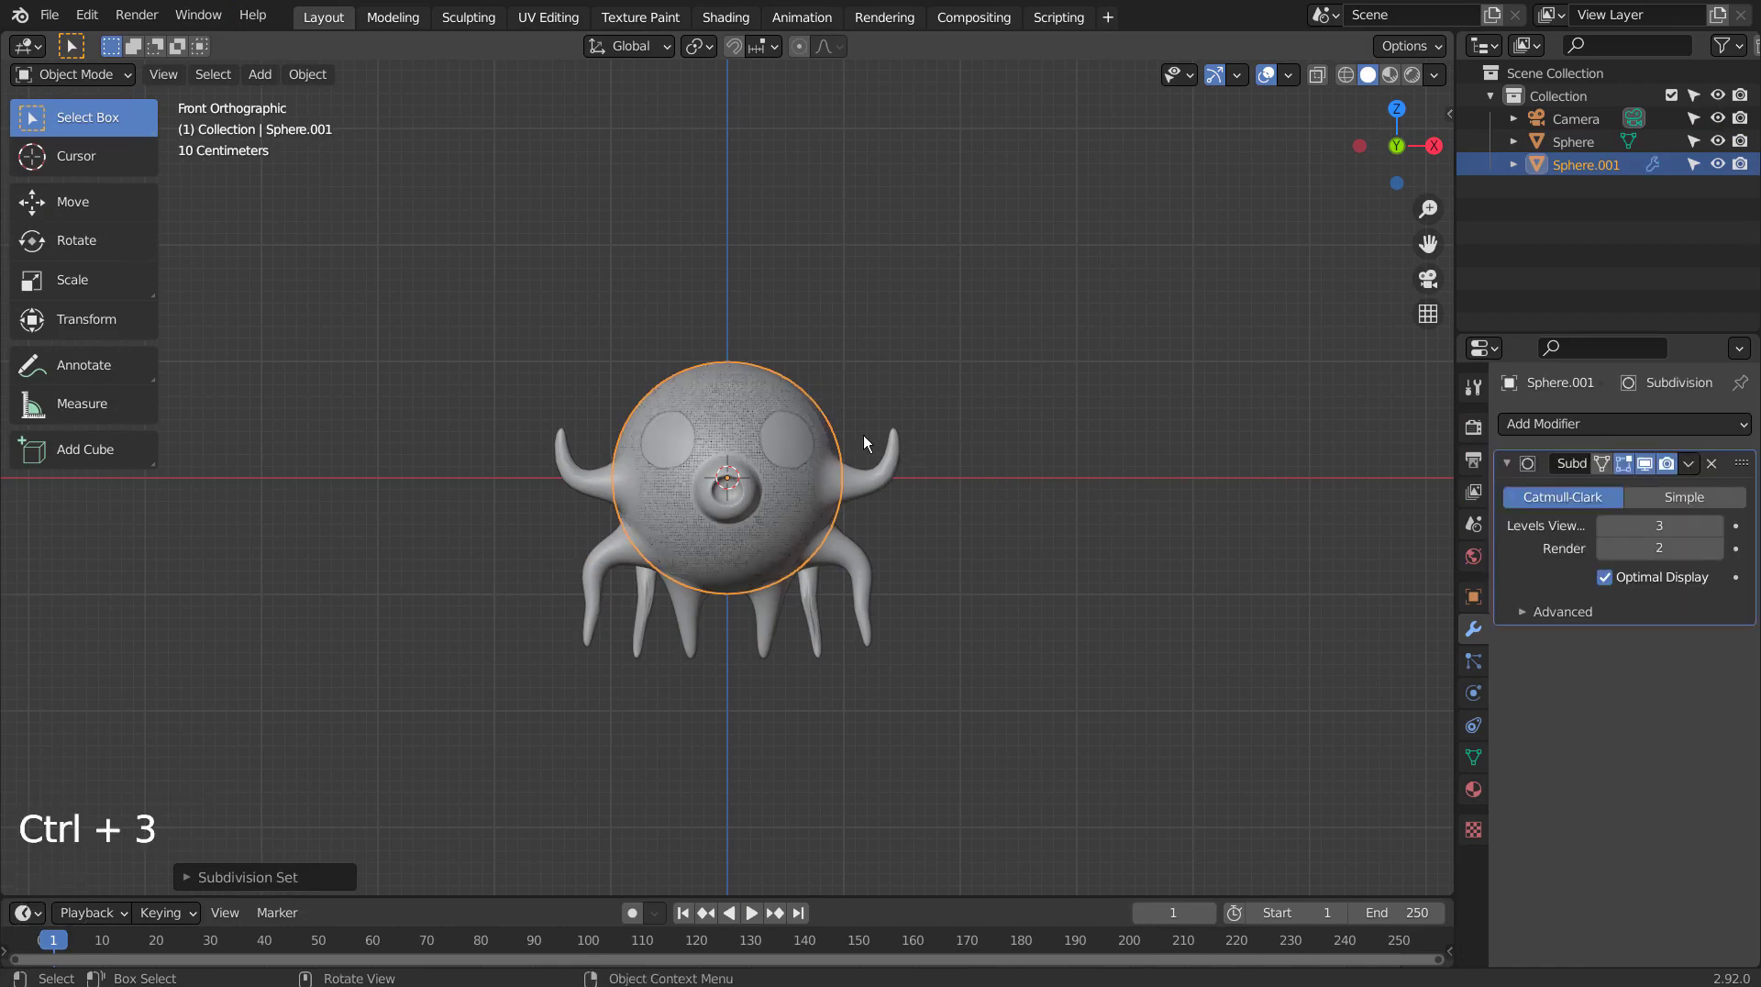
pyautogui.press('s')
pyautogui.click(915, 458)
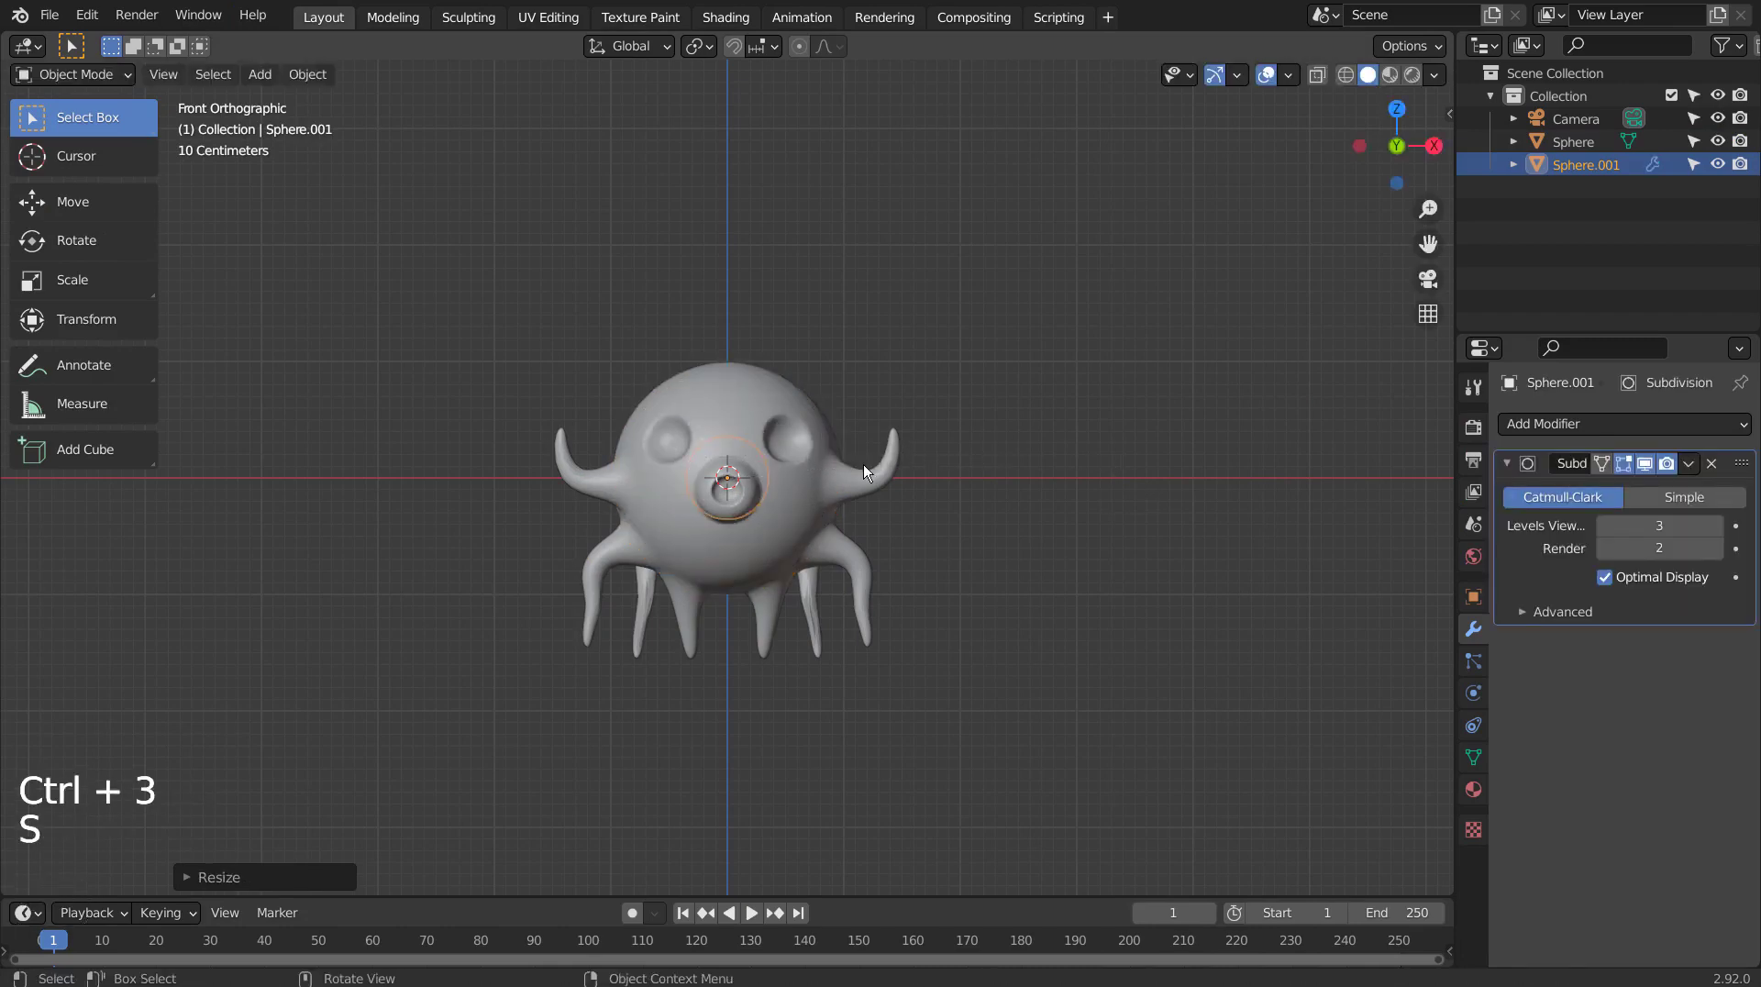
# Place the eyeball on the right eye socket, adjusting its depth and size from the side view
pyautogui.press('g')
pyautogui.click(923, 429)
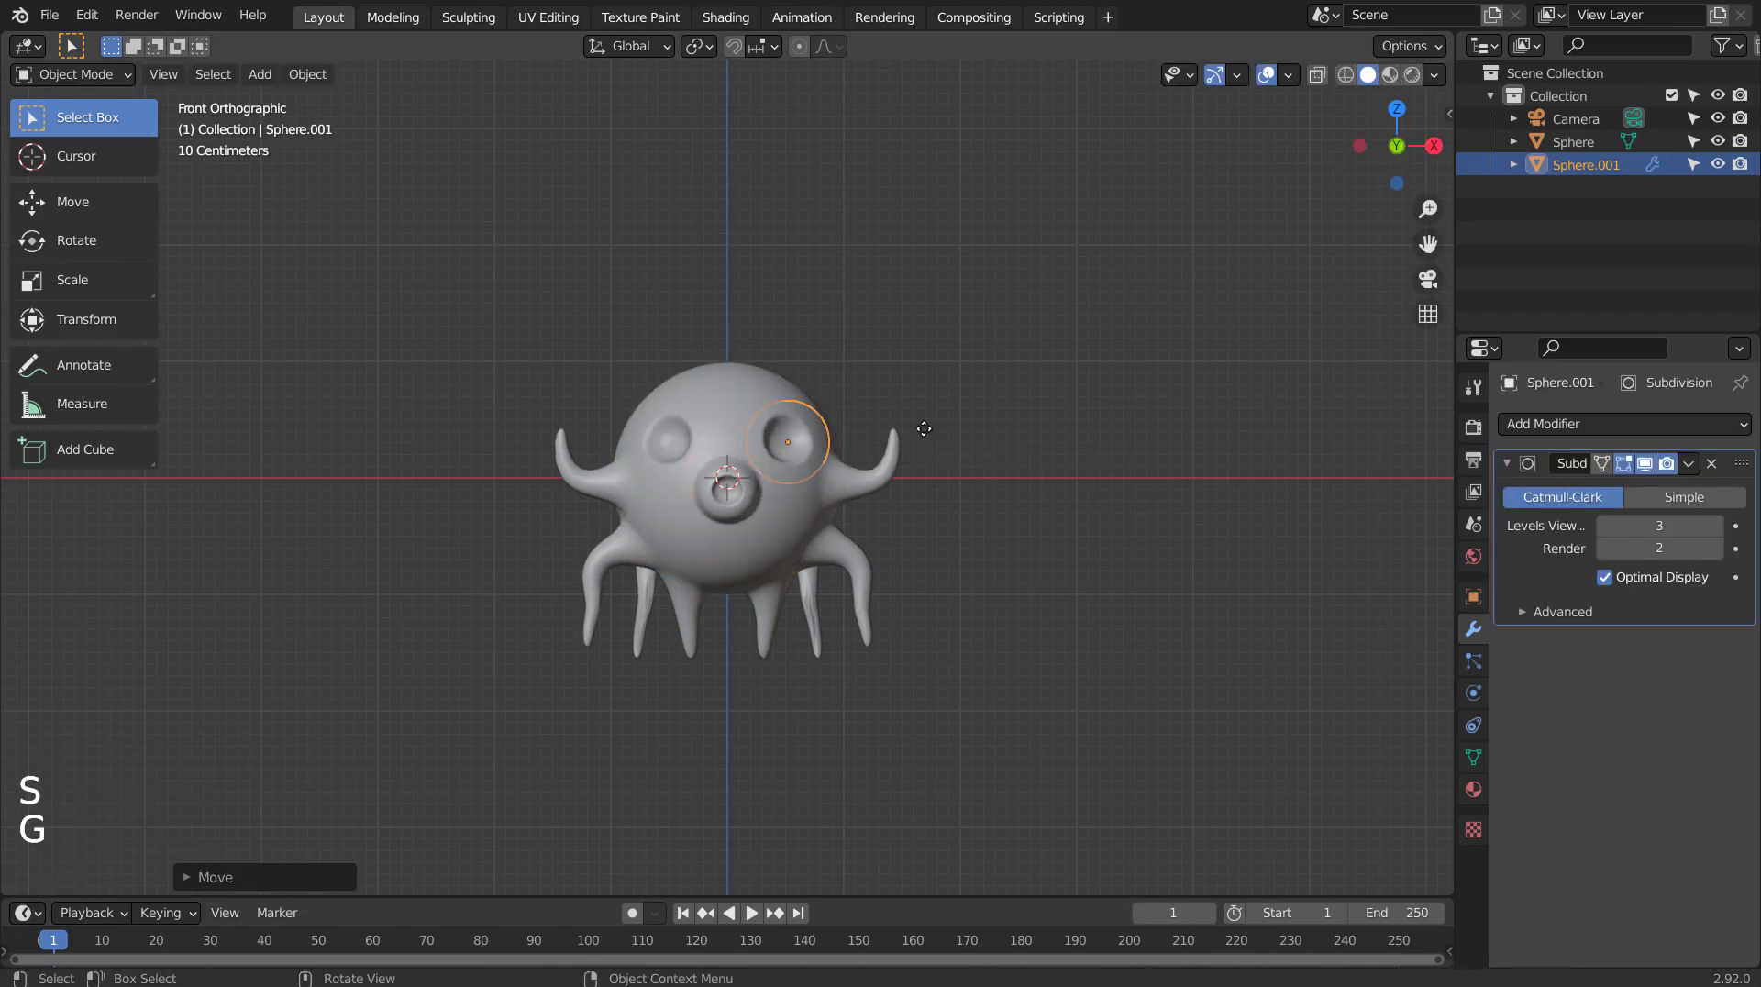
pyautogui.rightClick(835, 437)
pyautogui.press('KP_3')
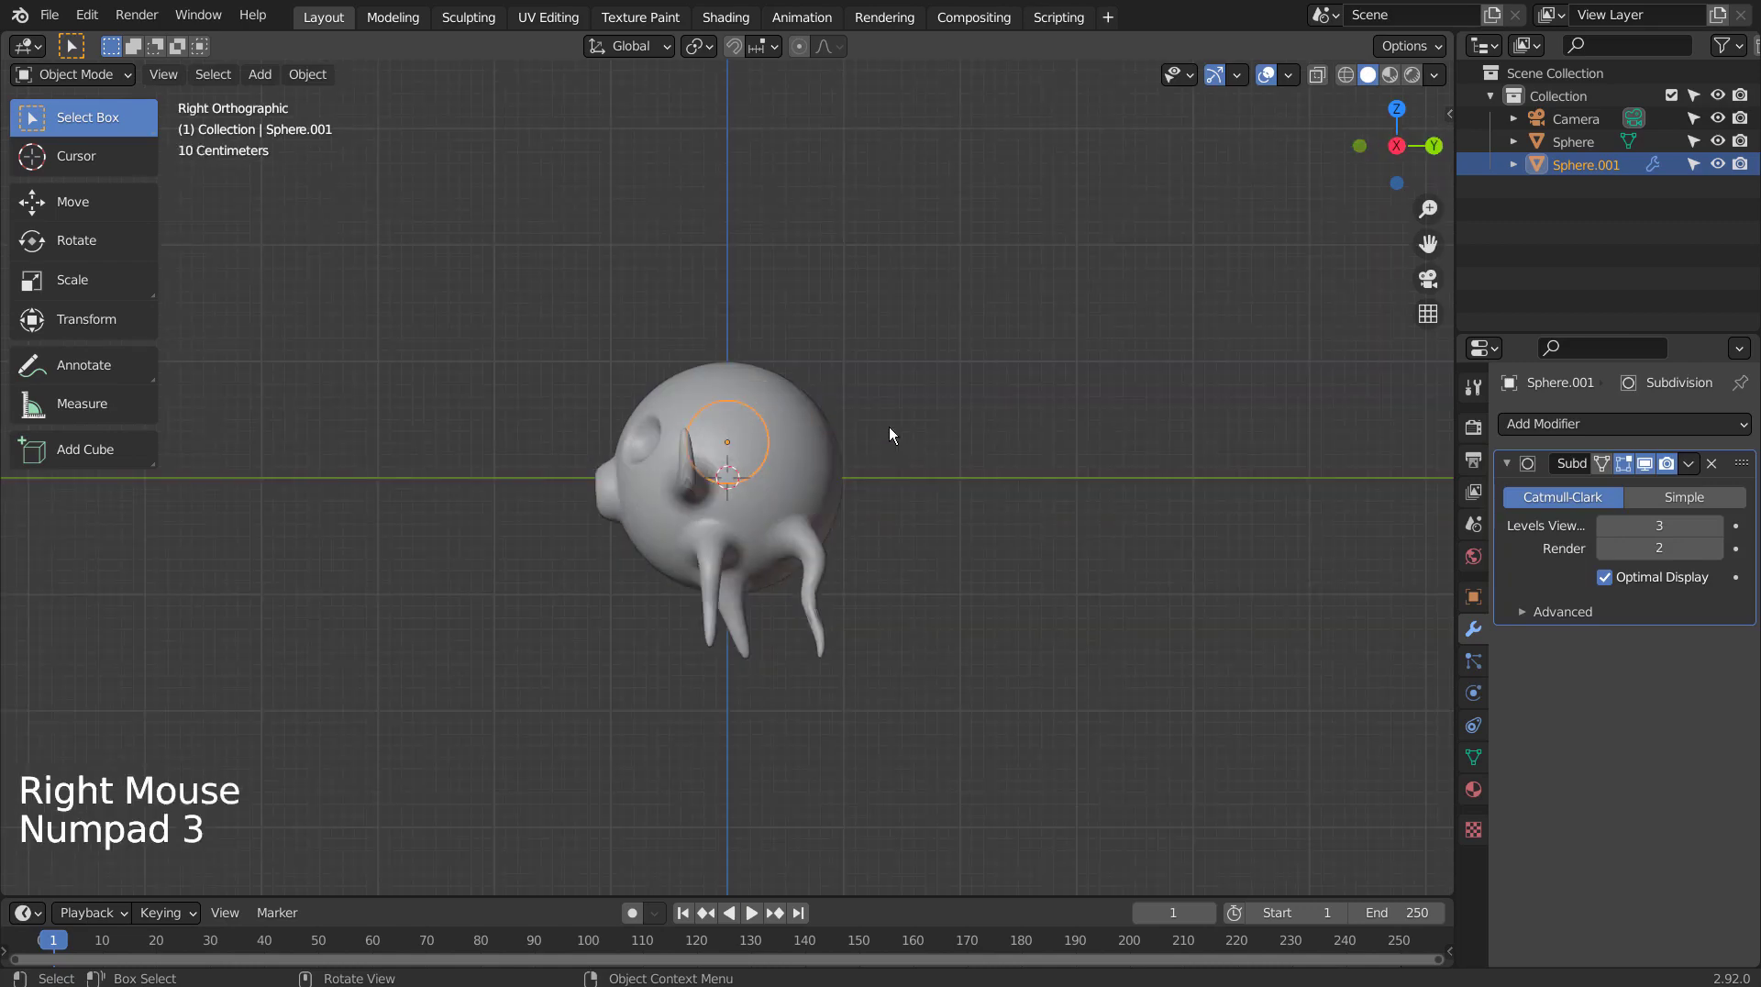
pyautogui.press('g')
pyautogui.click(823, 425)
pyautogui.press('s')
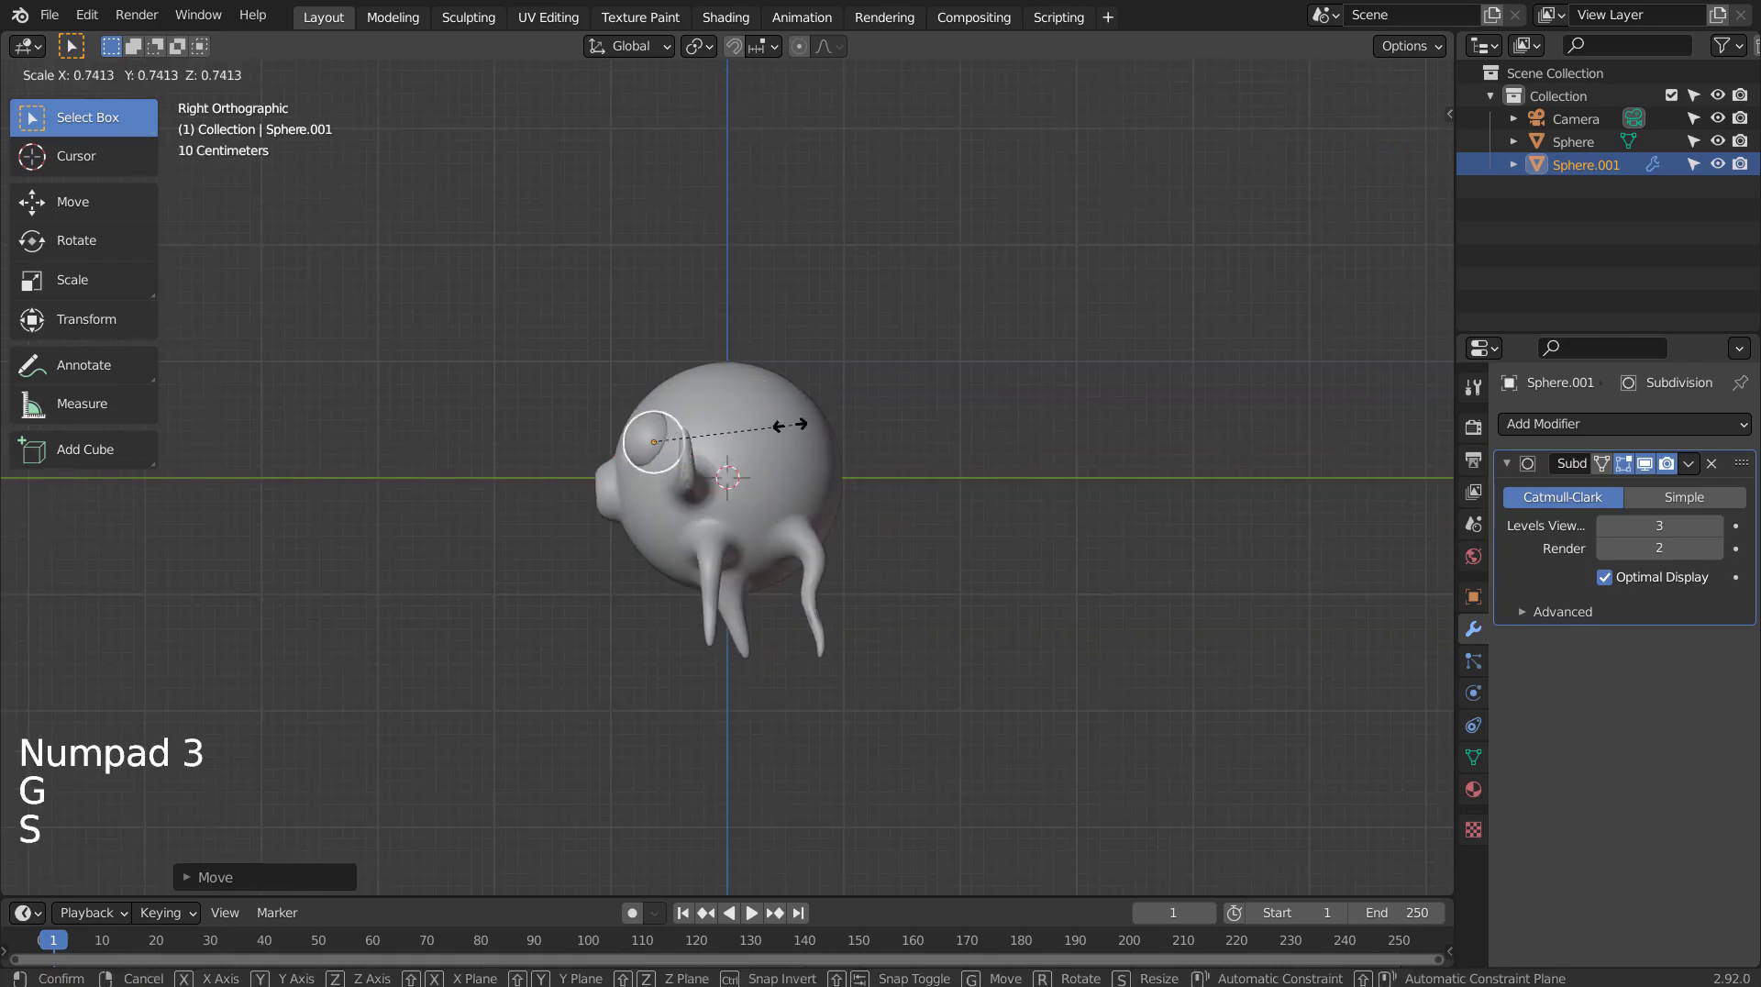
pyautogui.click(770, 426)
# Refine the eyeball's position in the right socket from the front view
pyautogui.press('g')
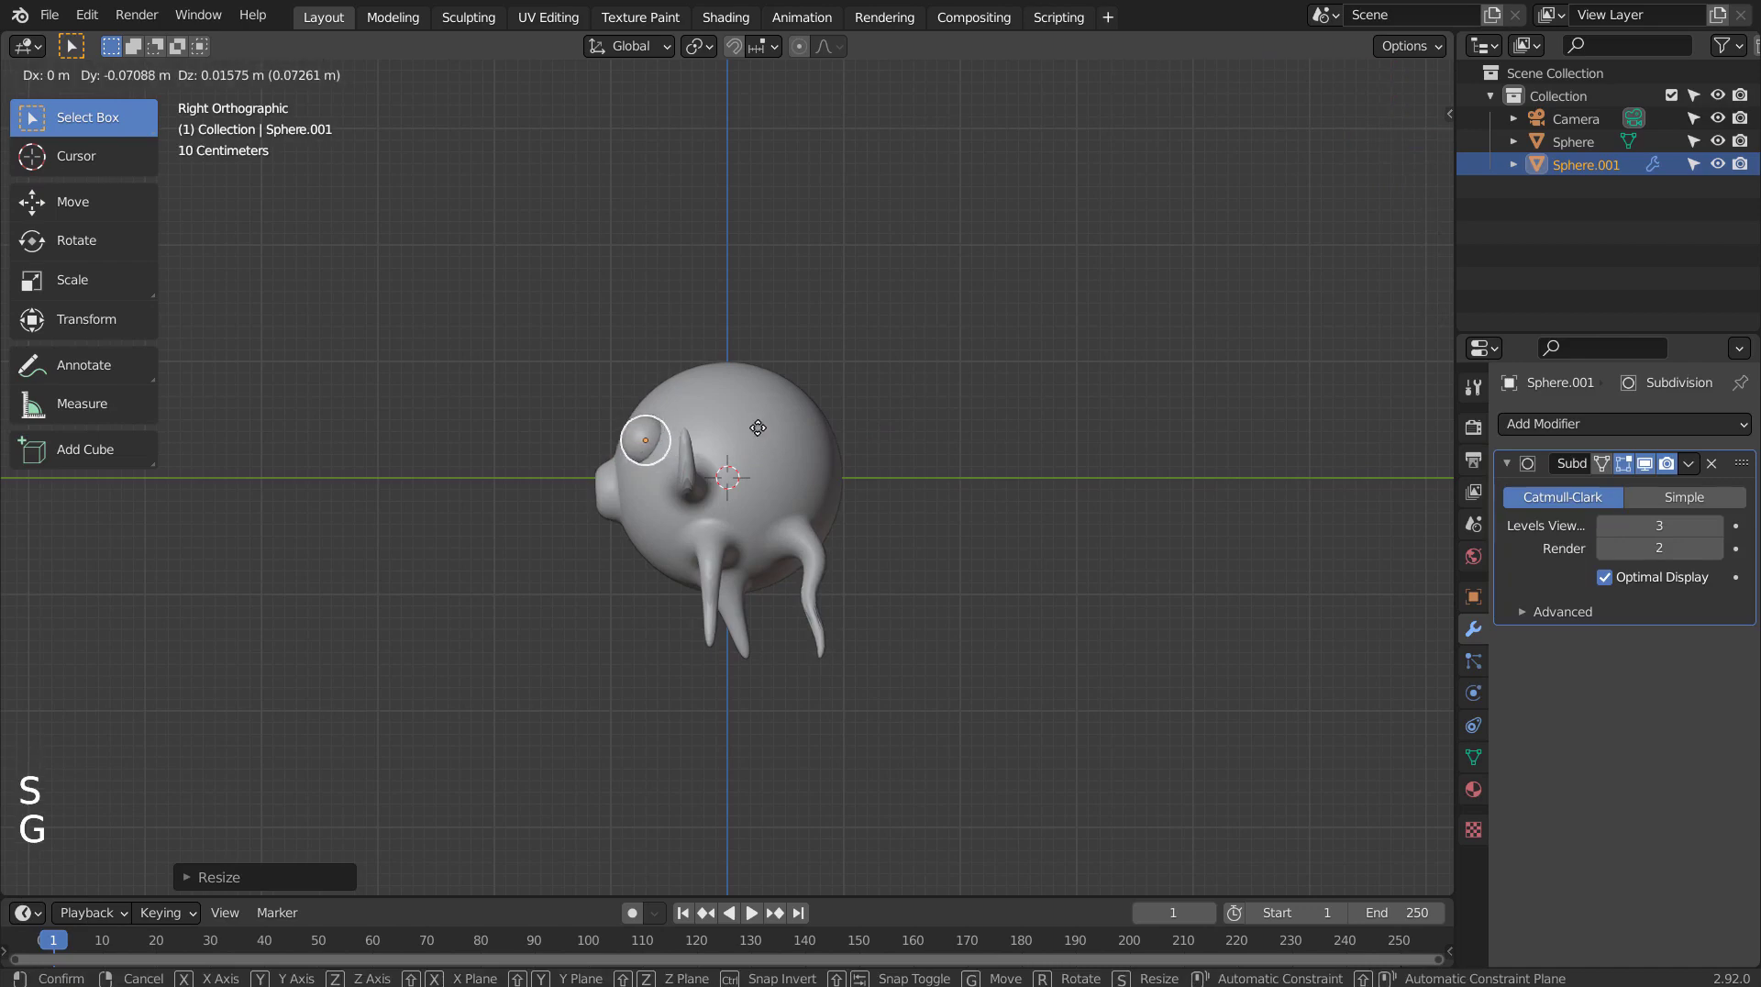
pyautogui.click(757, 428)
pyautogui.press('KP_1')
pyautogui.scroll(4, 869, 438)
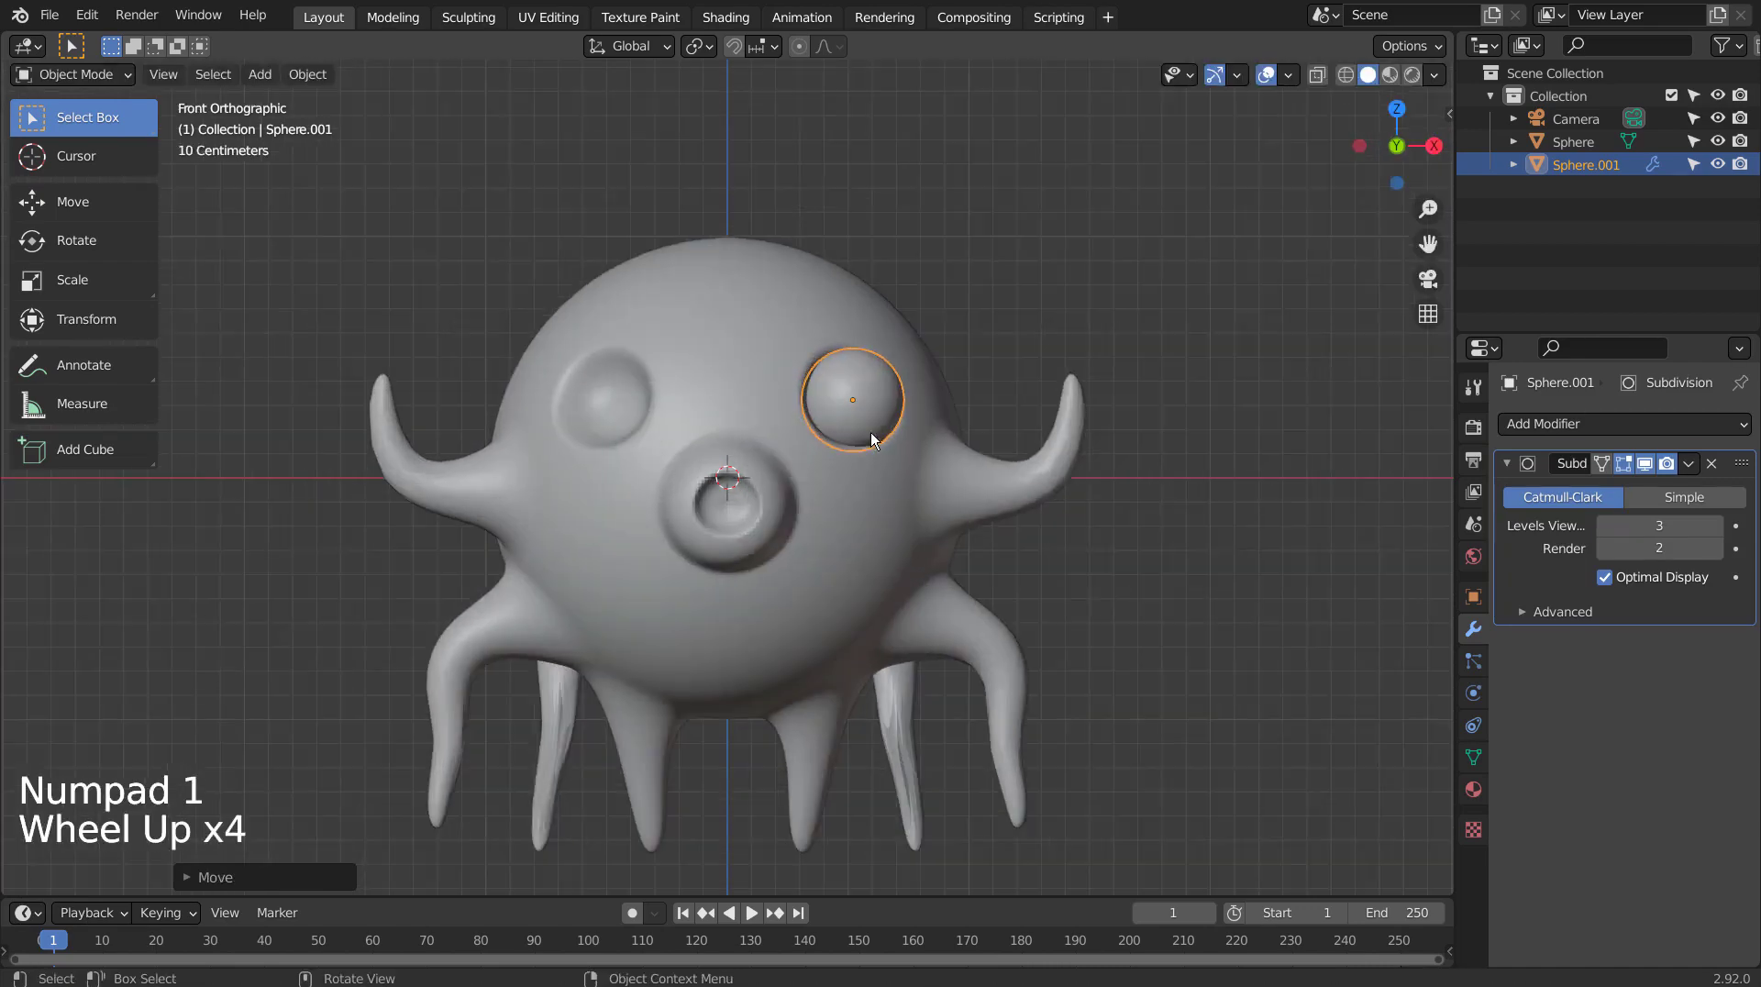
pyautogui.press('g')
pyautogui.click(995, 432)
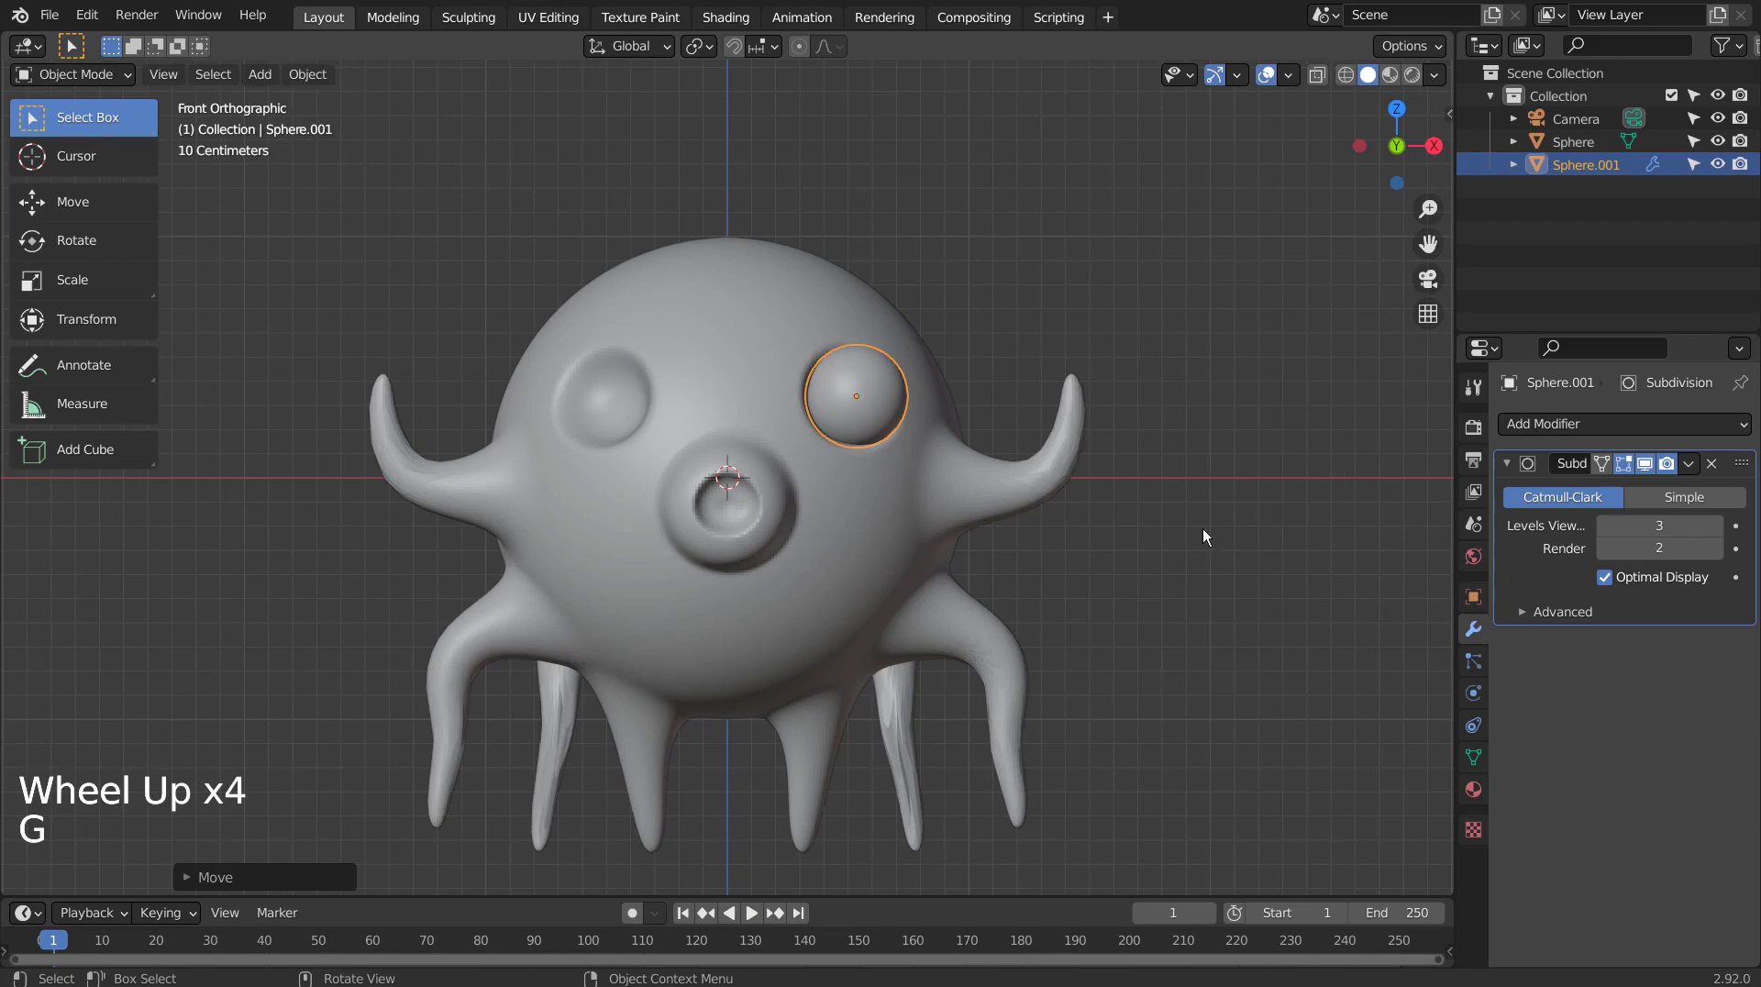
# Give the eyeball a Mirror modifier using the Sphere body as mirror object
pyautogui.click(1581, 421)
pyautogui.click(1296, 691)
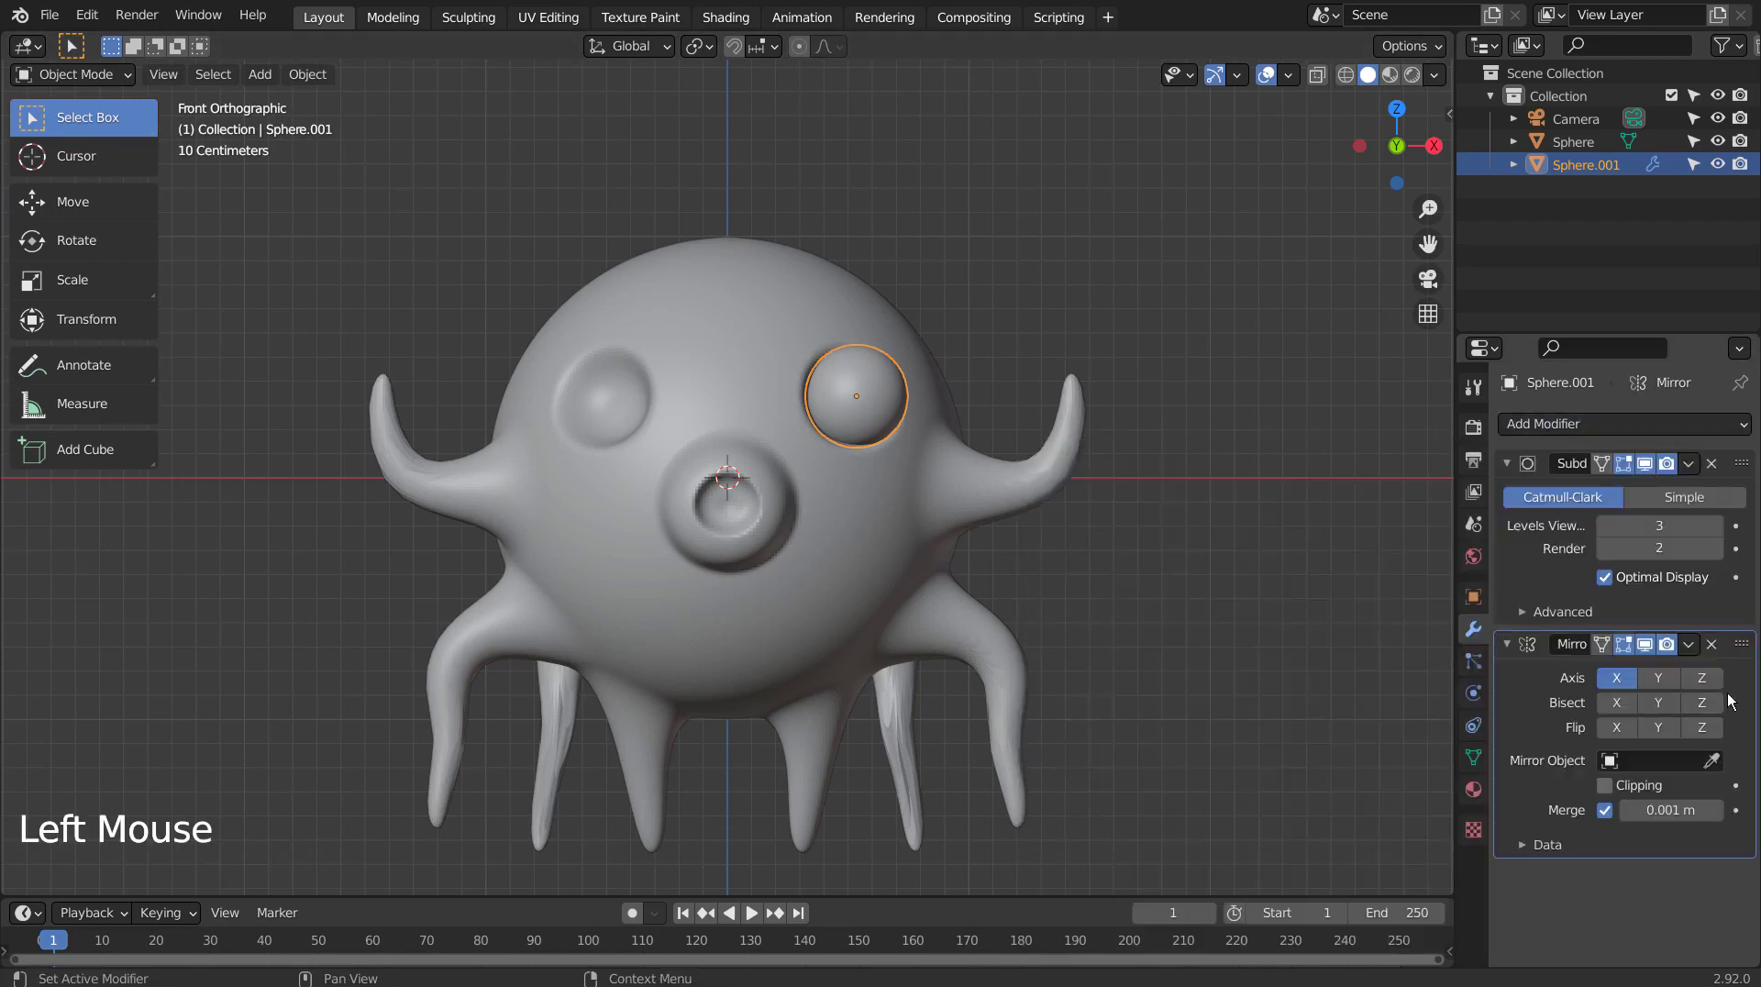
pyautogui.click(1711, 760)
pyautogui.click(769, 352)
pyautogui.click(1067, 332)
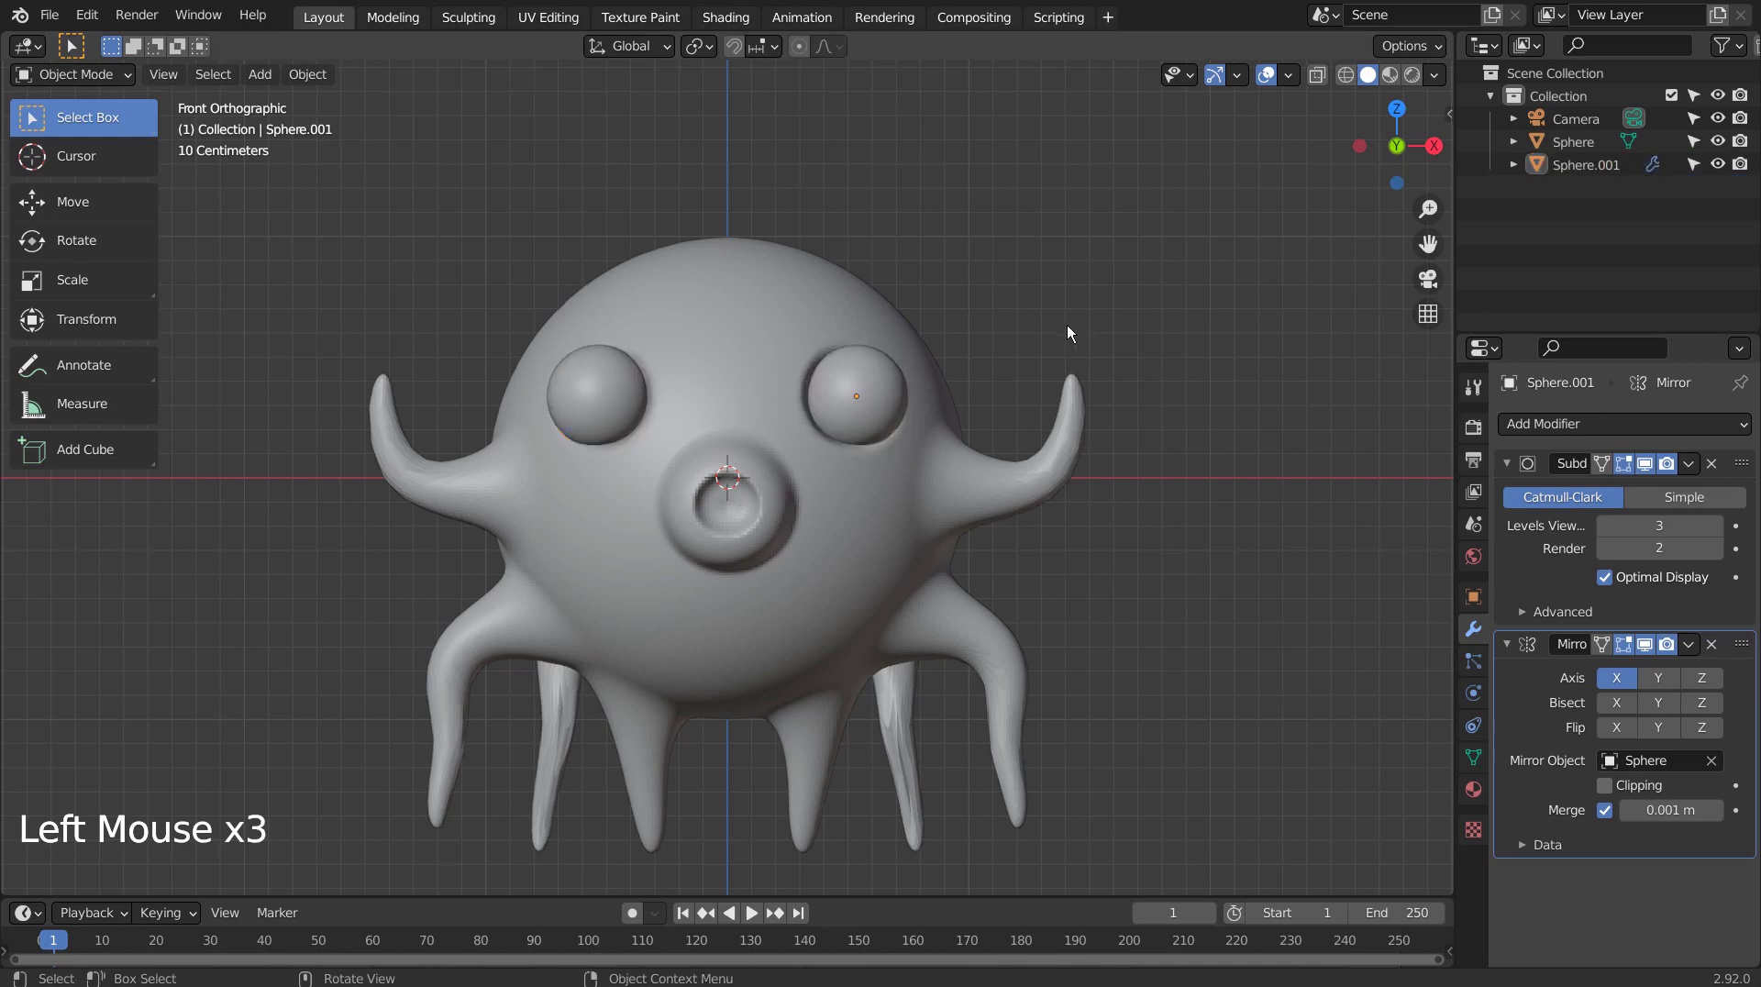
pyautogui.click(859, 395)
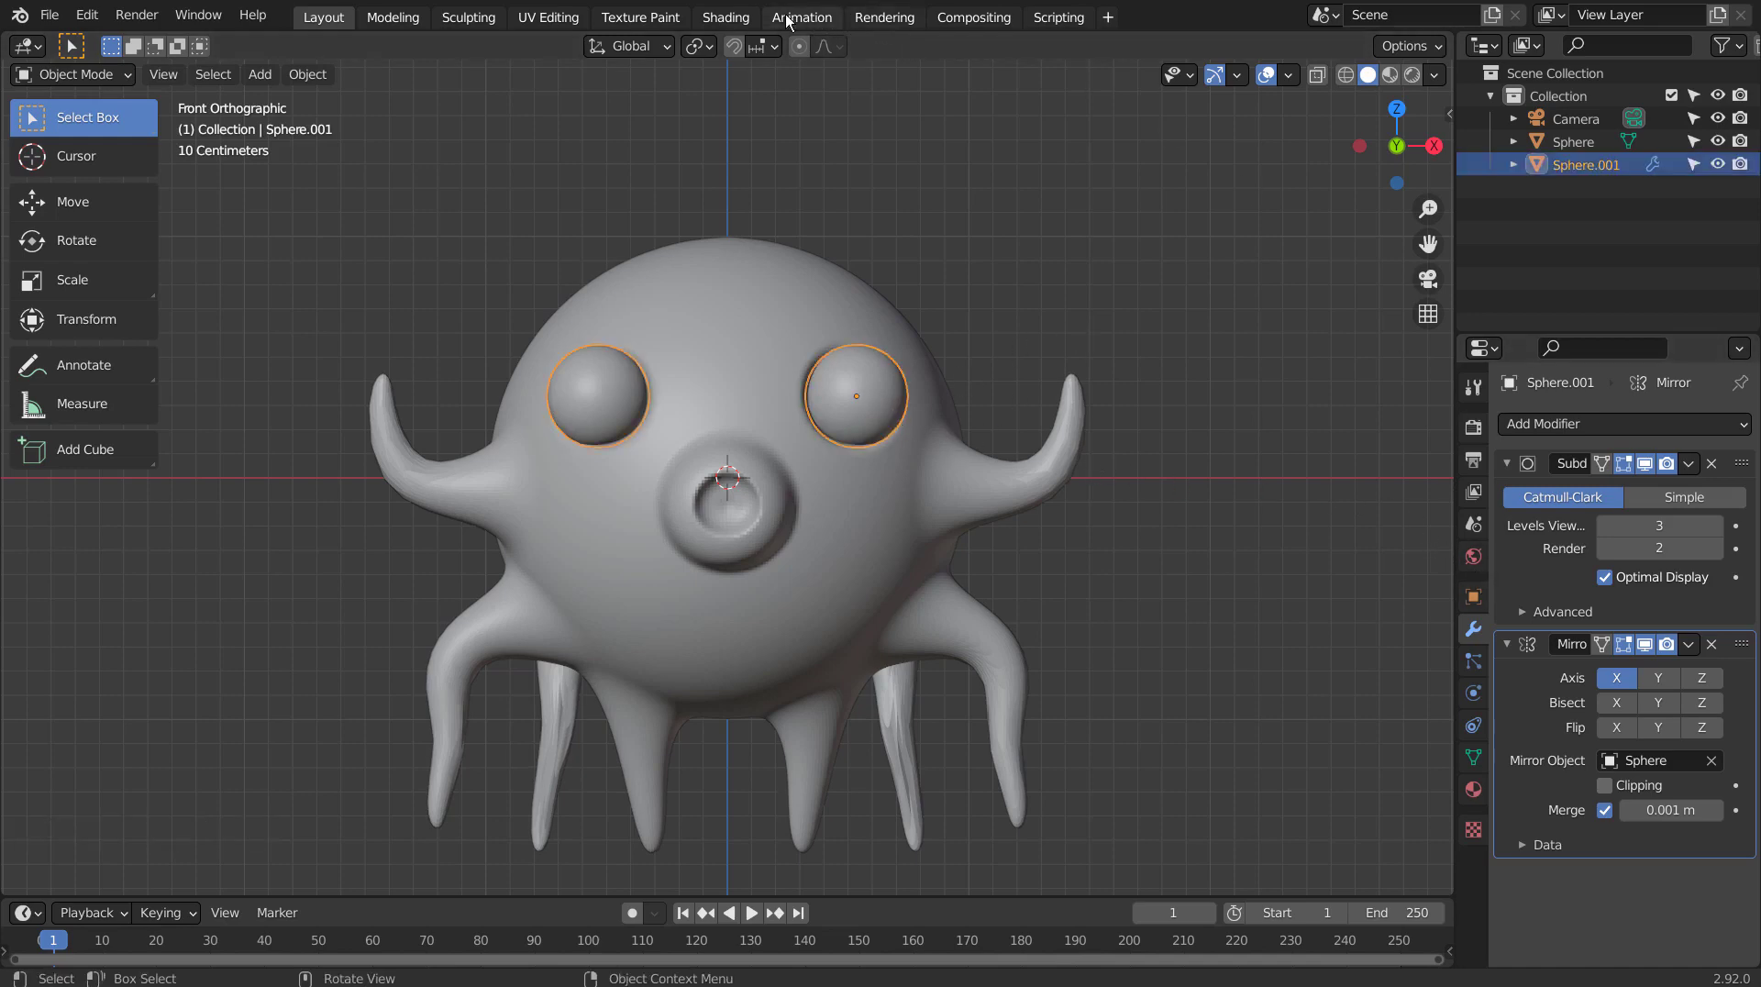
# In Texture Paint, add a white 1024 px Base Color texture slot to the eyeball
pyautogui.click(639, 18)
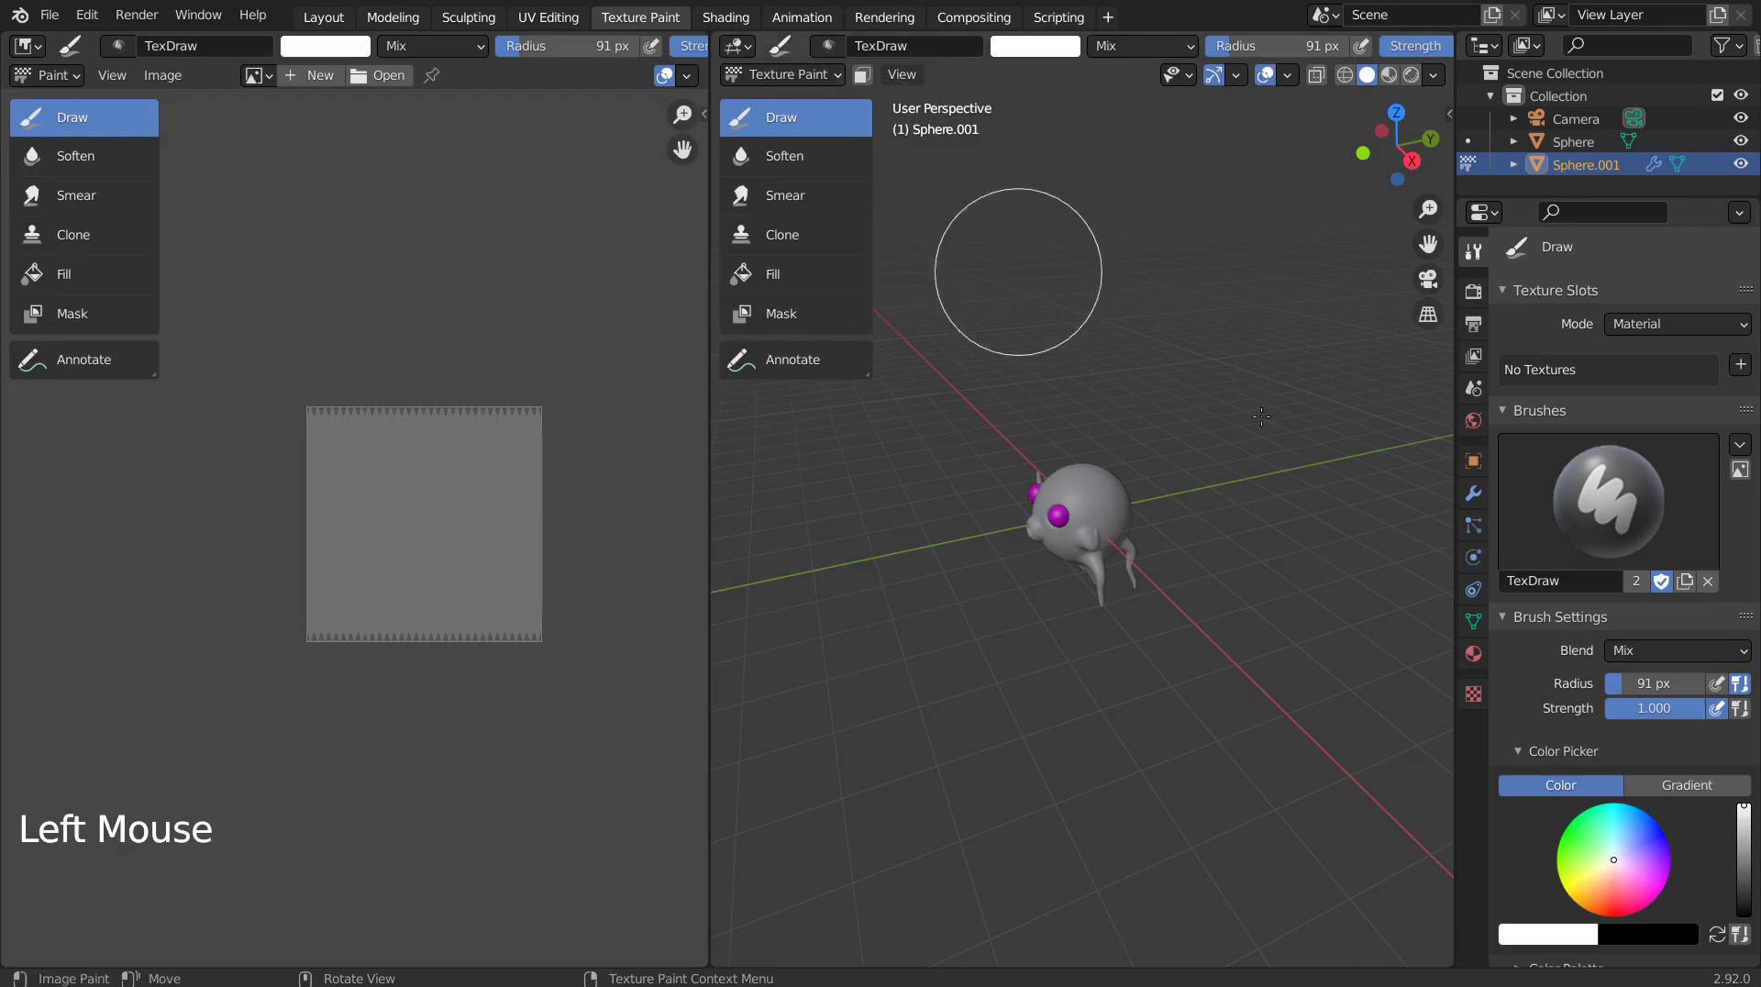
pyautogui.click(1740, 367)
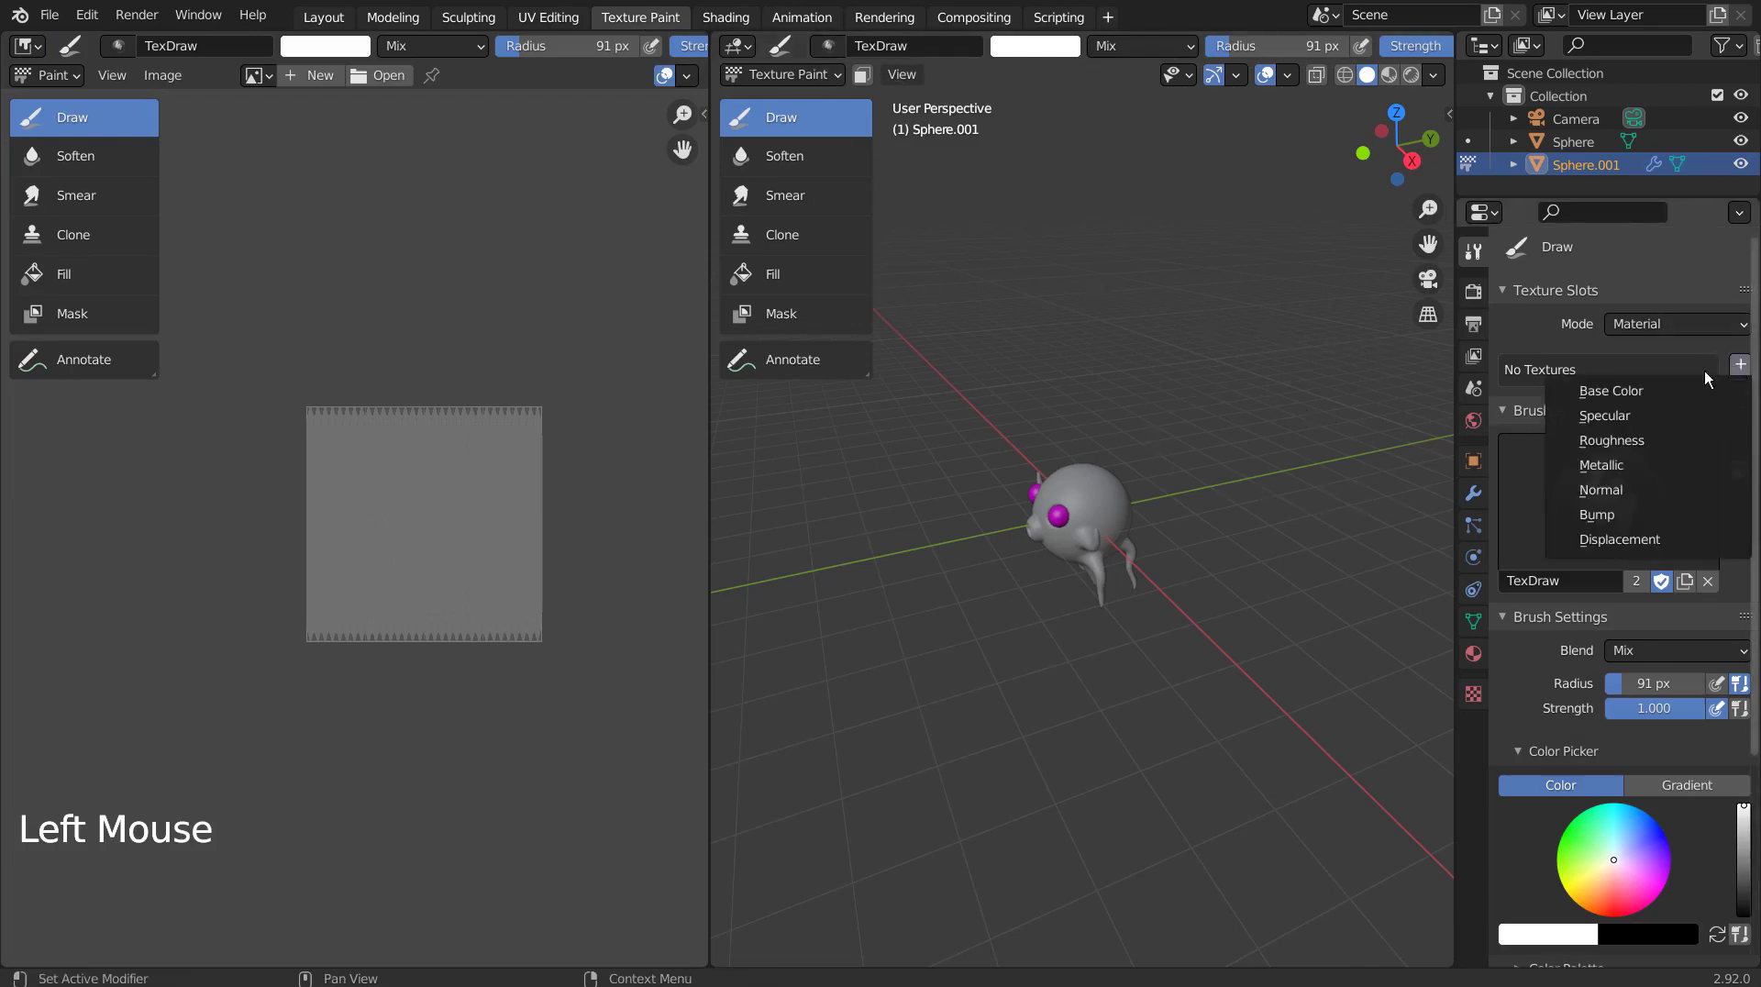
pyautogui.click(1674, 387)
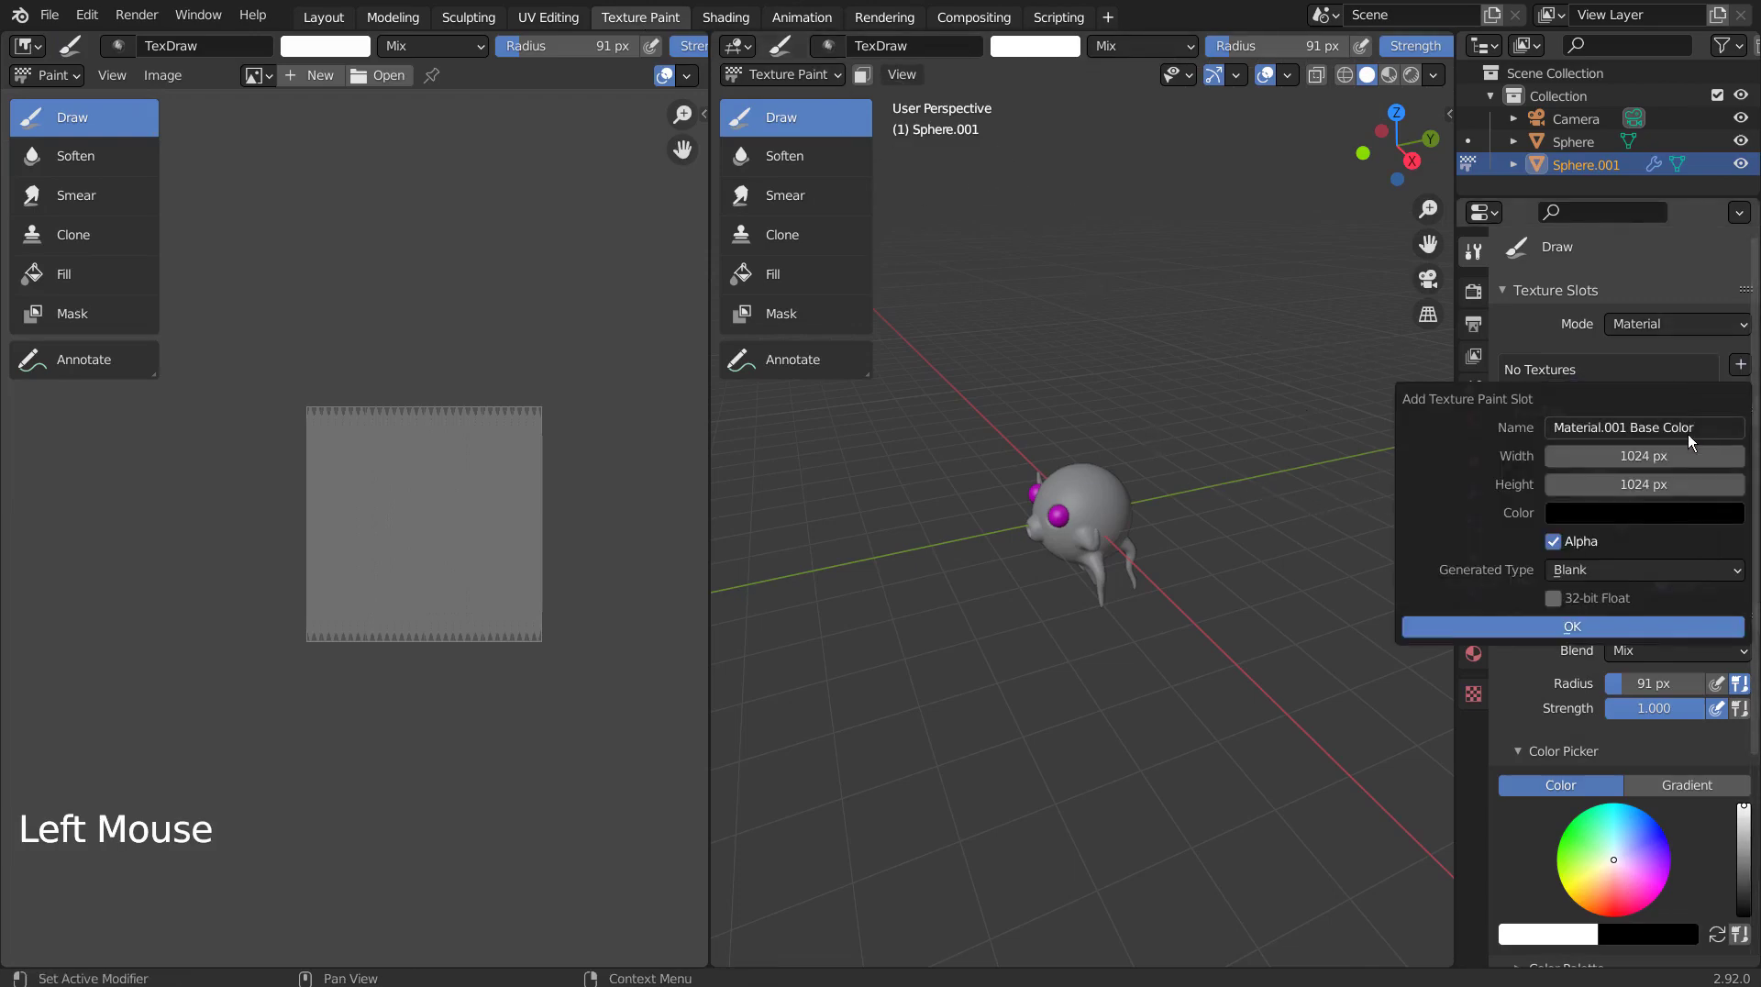
pyautogui.click(1600, 517)
pyautogui.moveTo(1726, 317); pyautogui.dragTo(1726, 183)
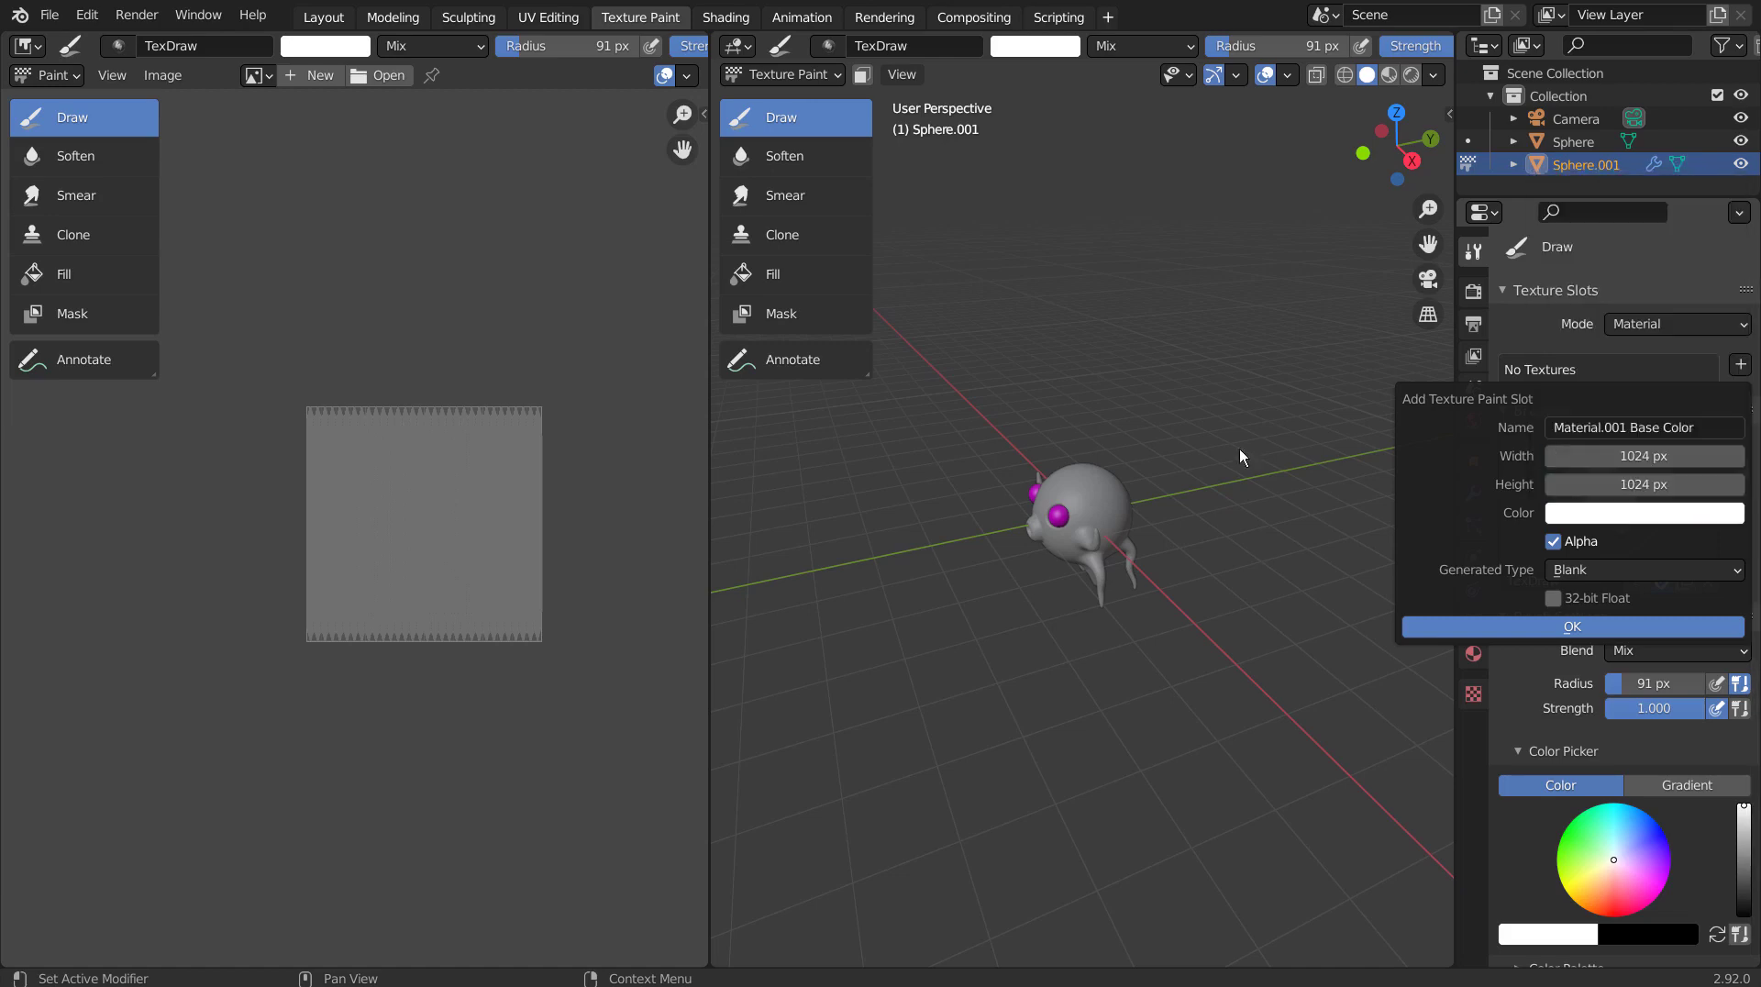
pyautogui.click(1465, 627)
# Face the octopus from the front in Material Preview shading
pyautogui.press('KP_1')
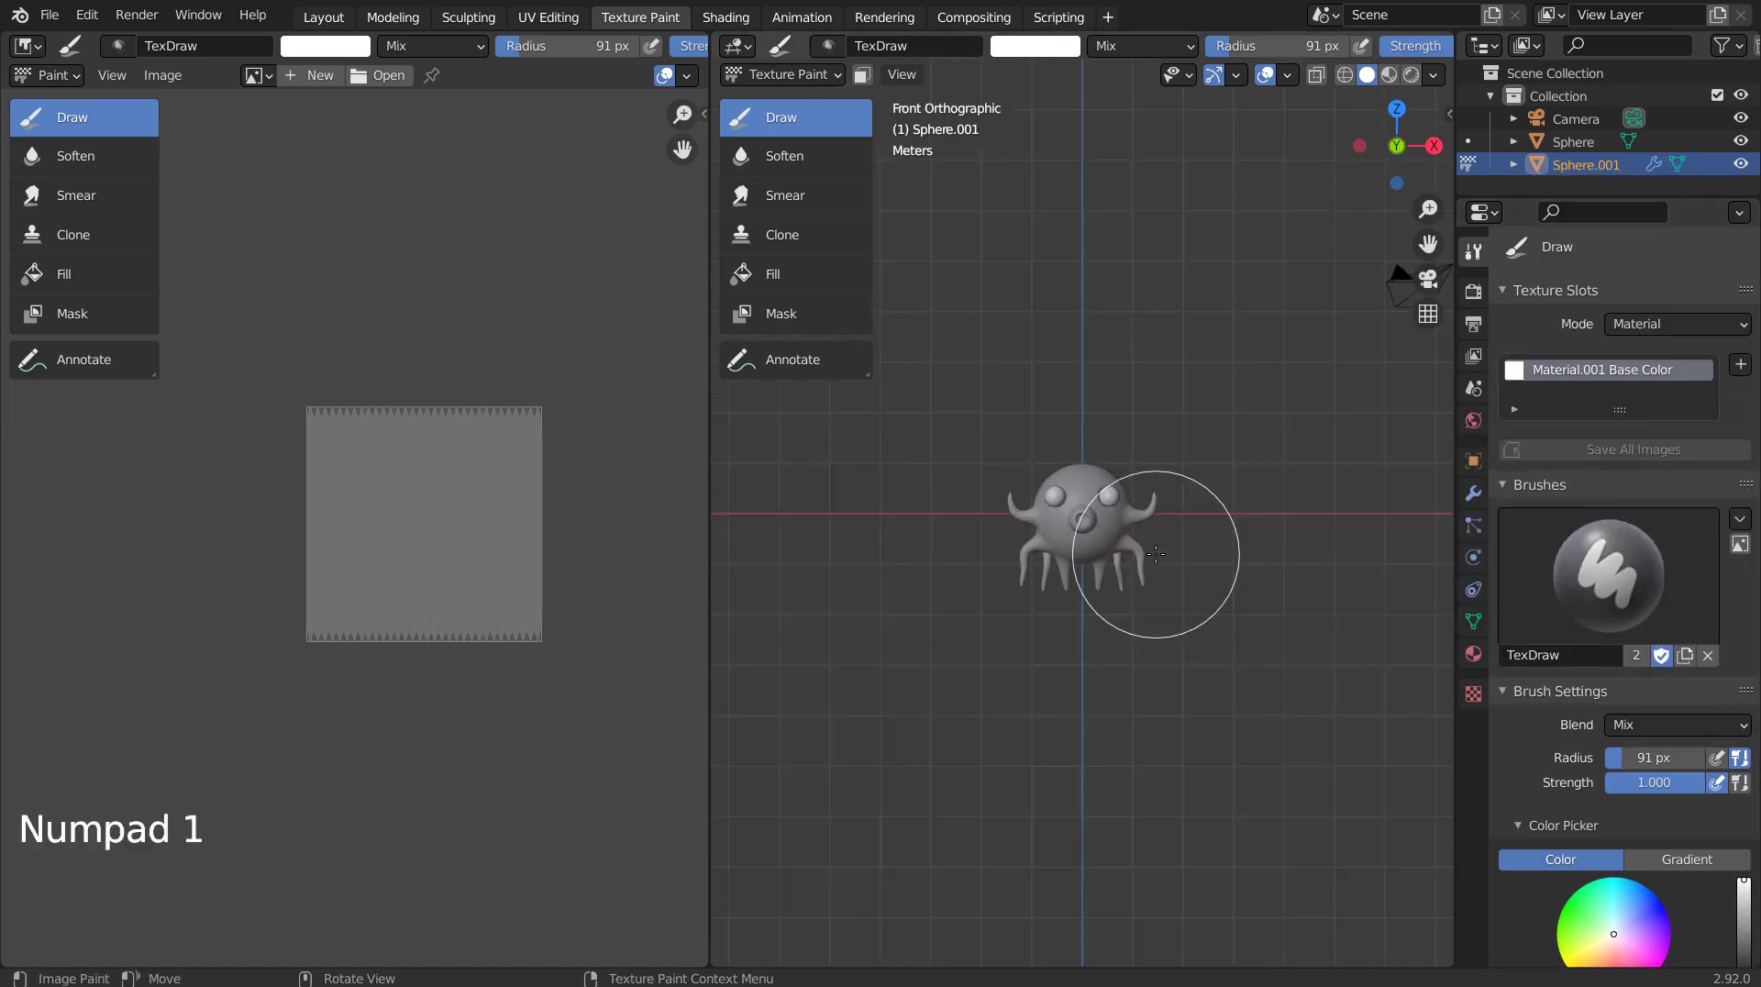
pyautogui.scroll(11, 1181, 558)
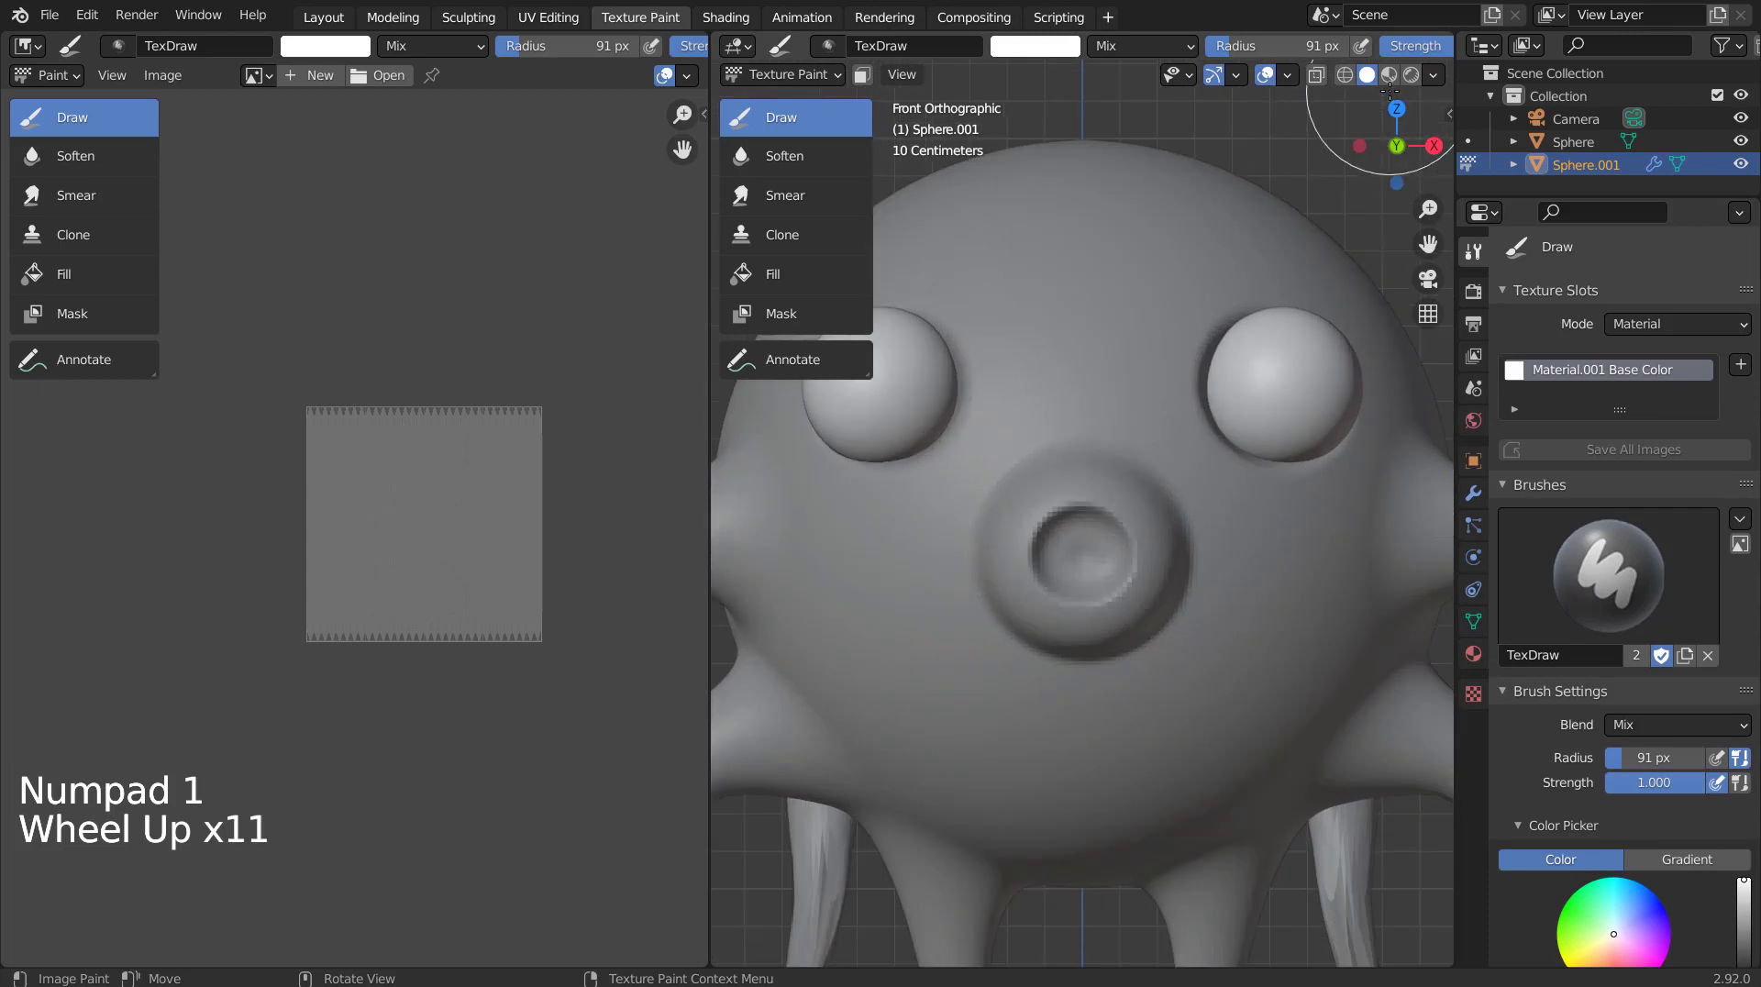
pyautogui.click(1388, 74)
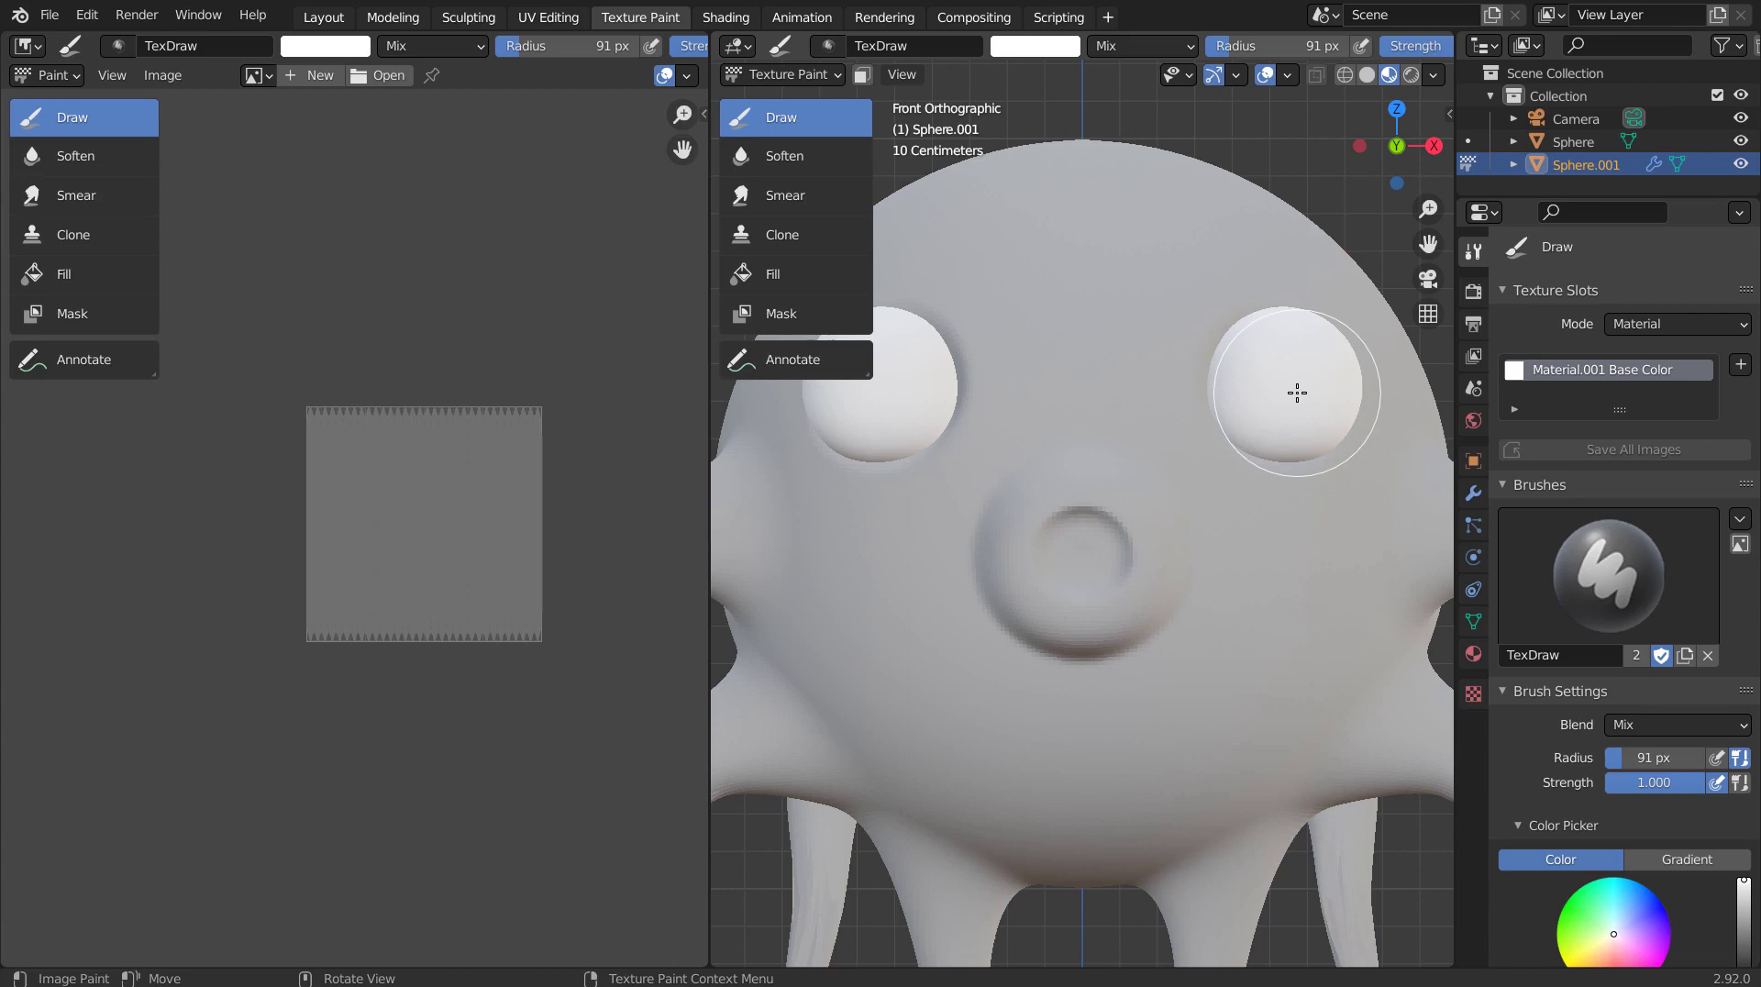
# Paint black pupils on both eyes using a 40 px brush
pyautogui.press('f')
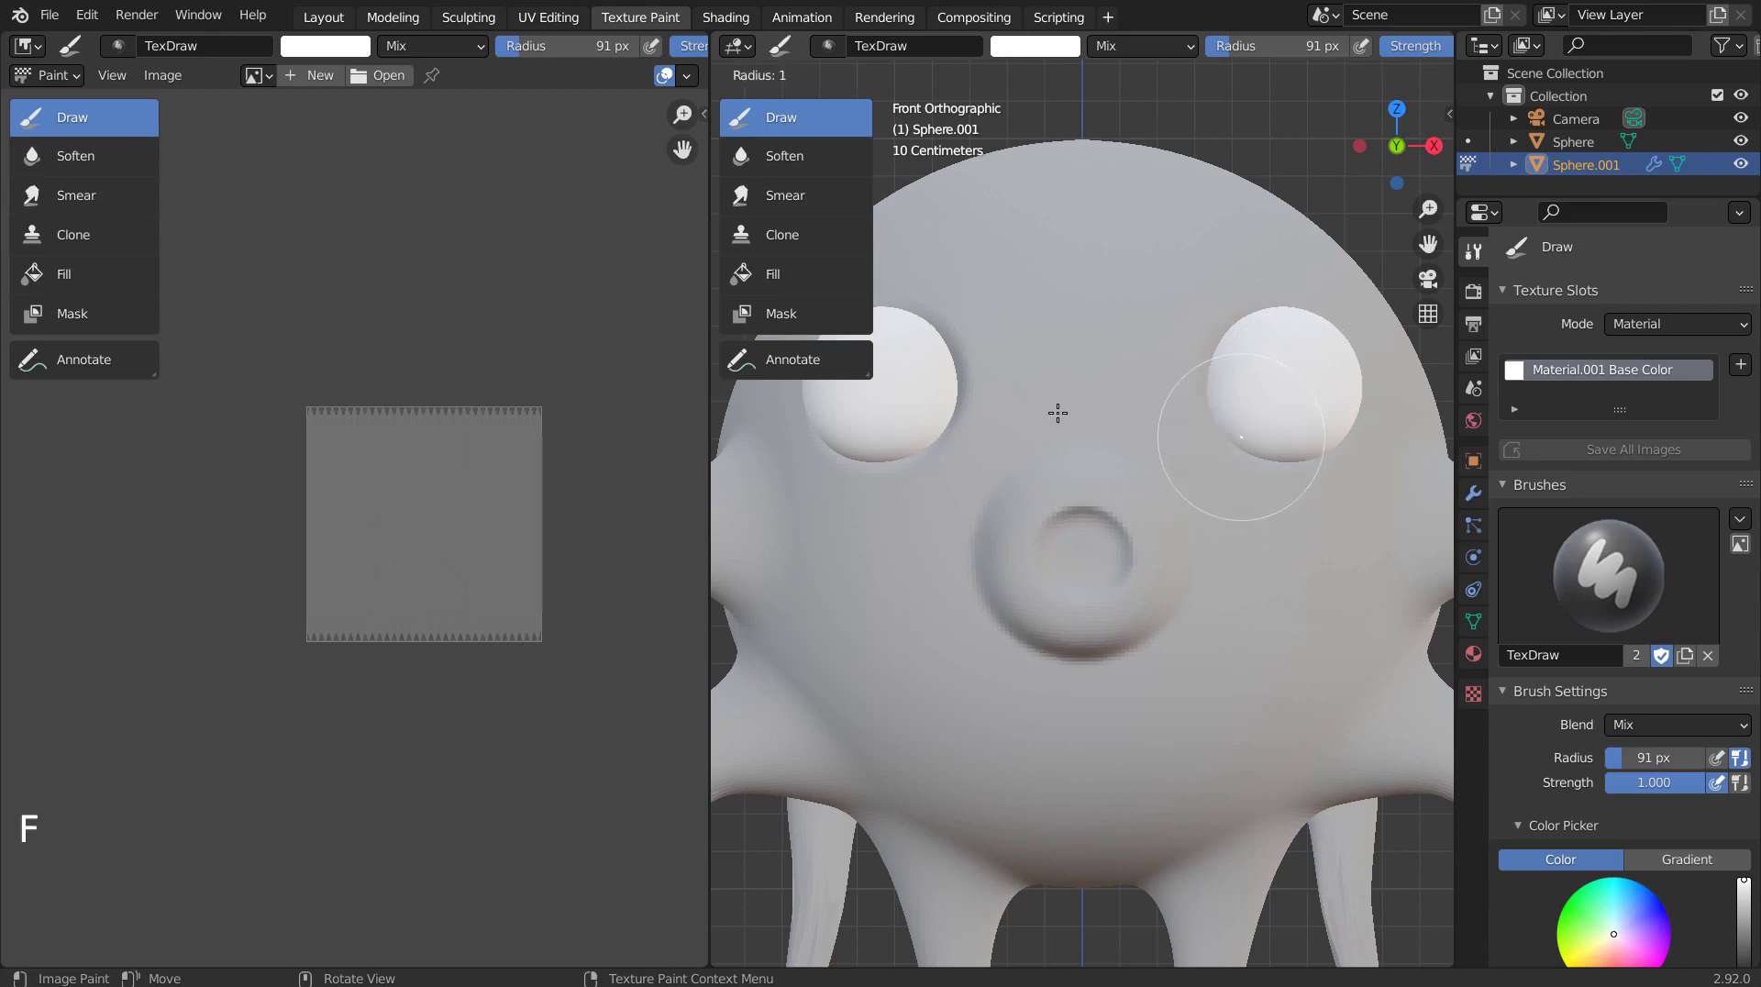
pyautogui.click(1174, 398)
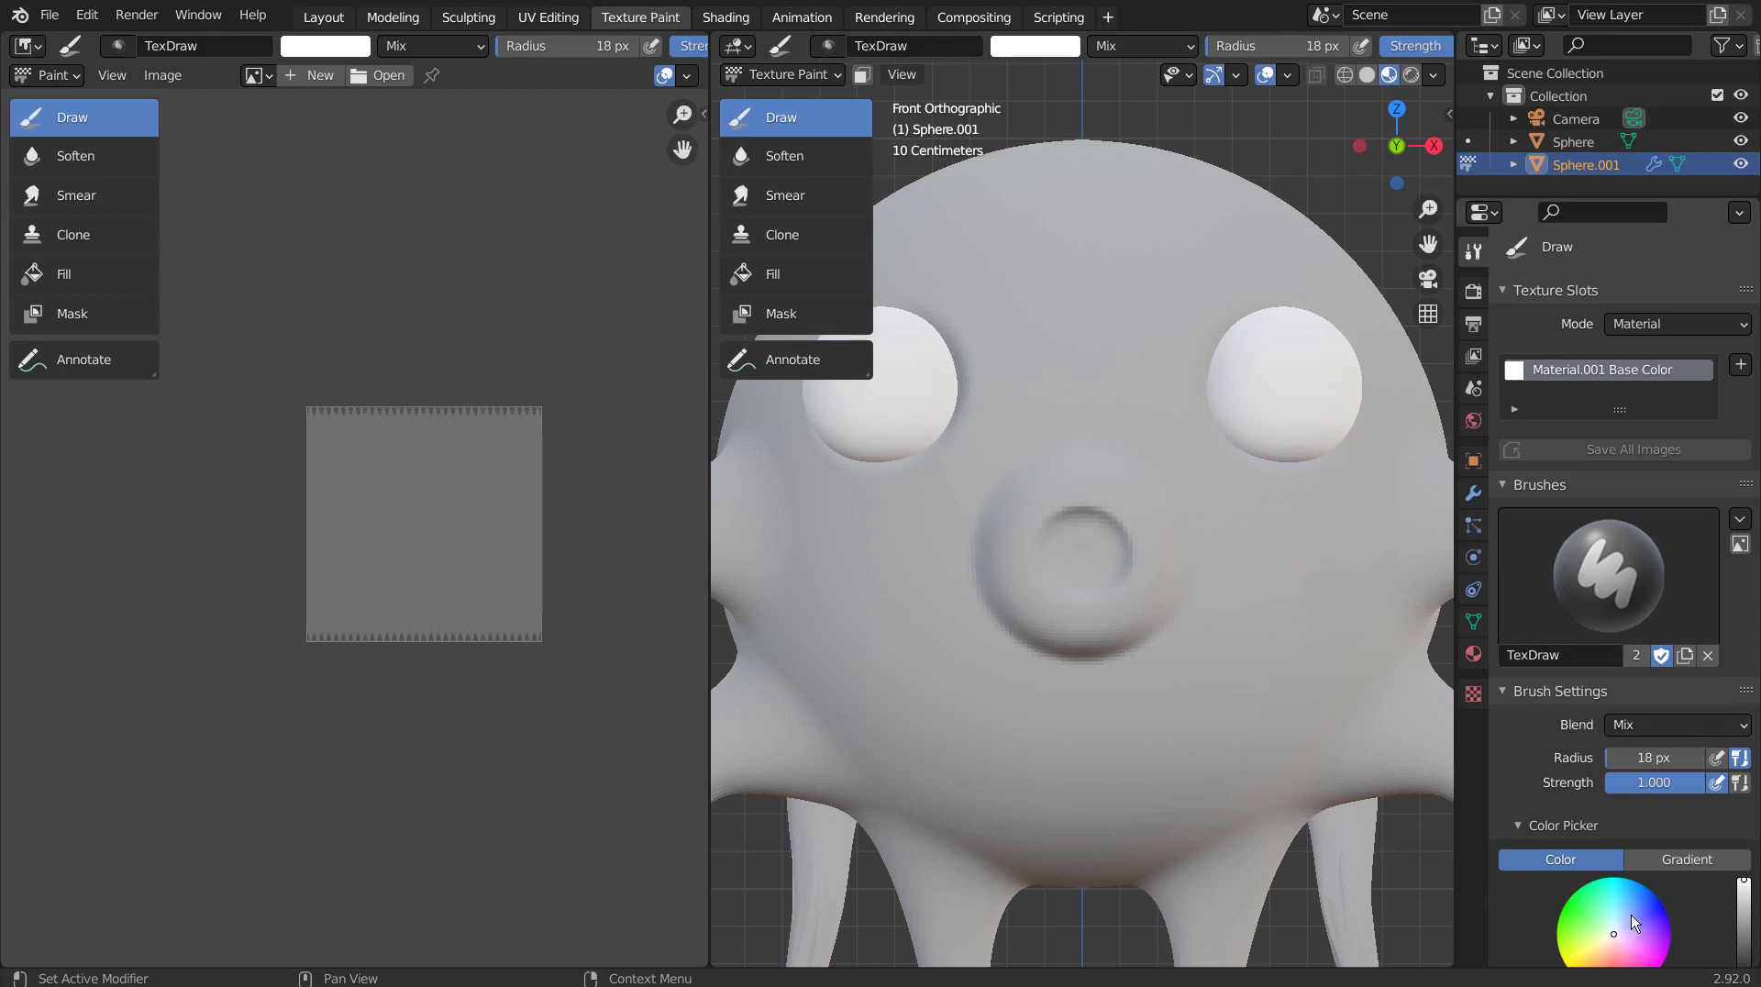
pyautogui.scroll(-4, 1634, 921)
pyautogui.click(1743, 837)
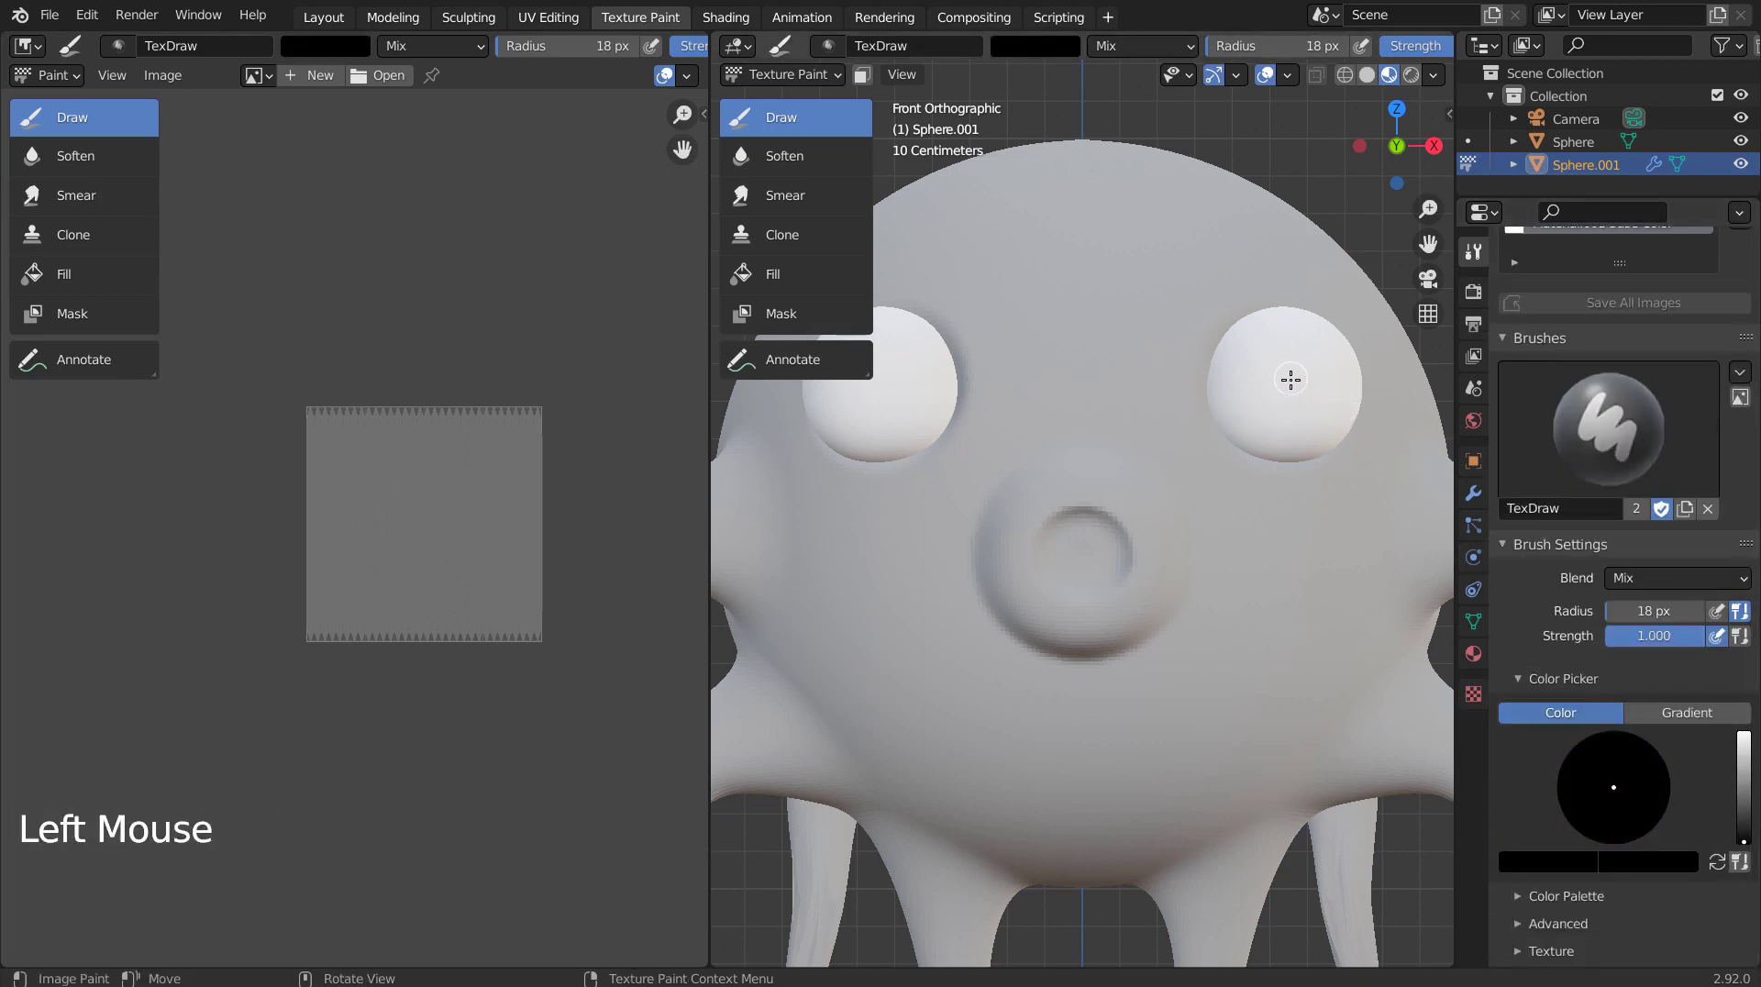
pyautogui.press('f')
pyautogui.click(1293, 379)
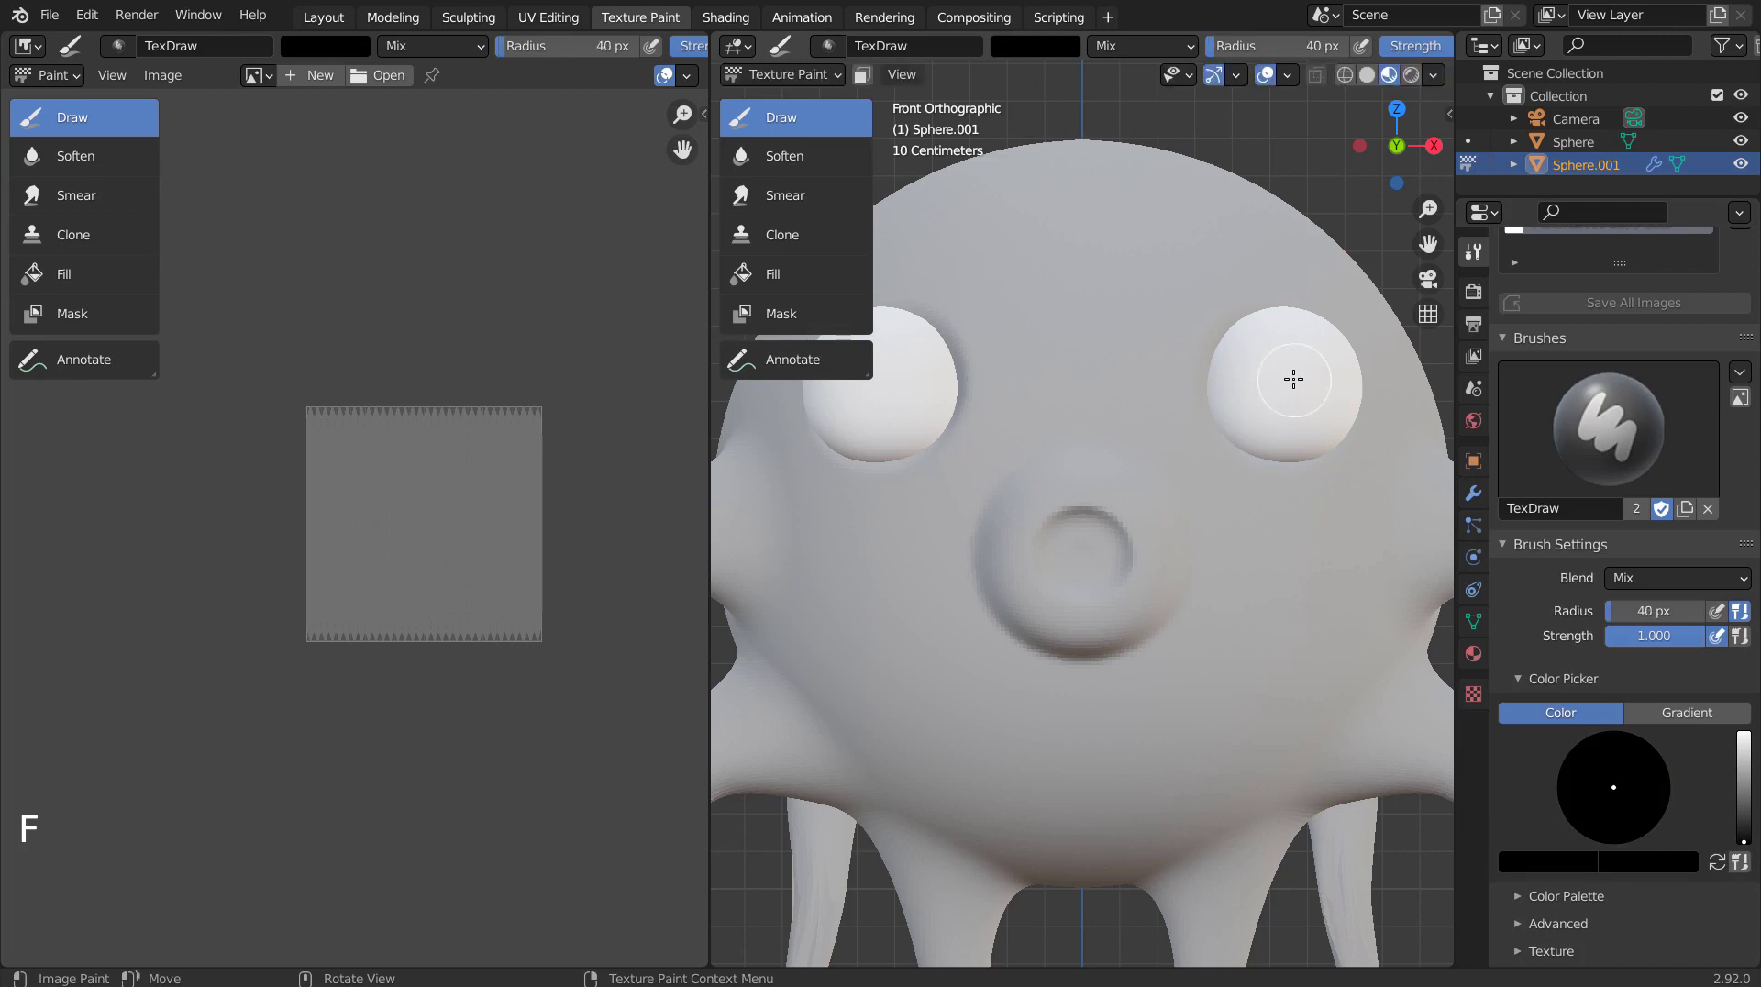
pyautogui.click(1293, 380)
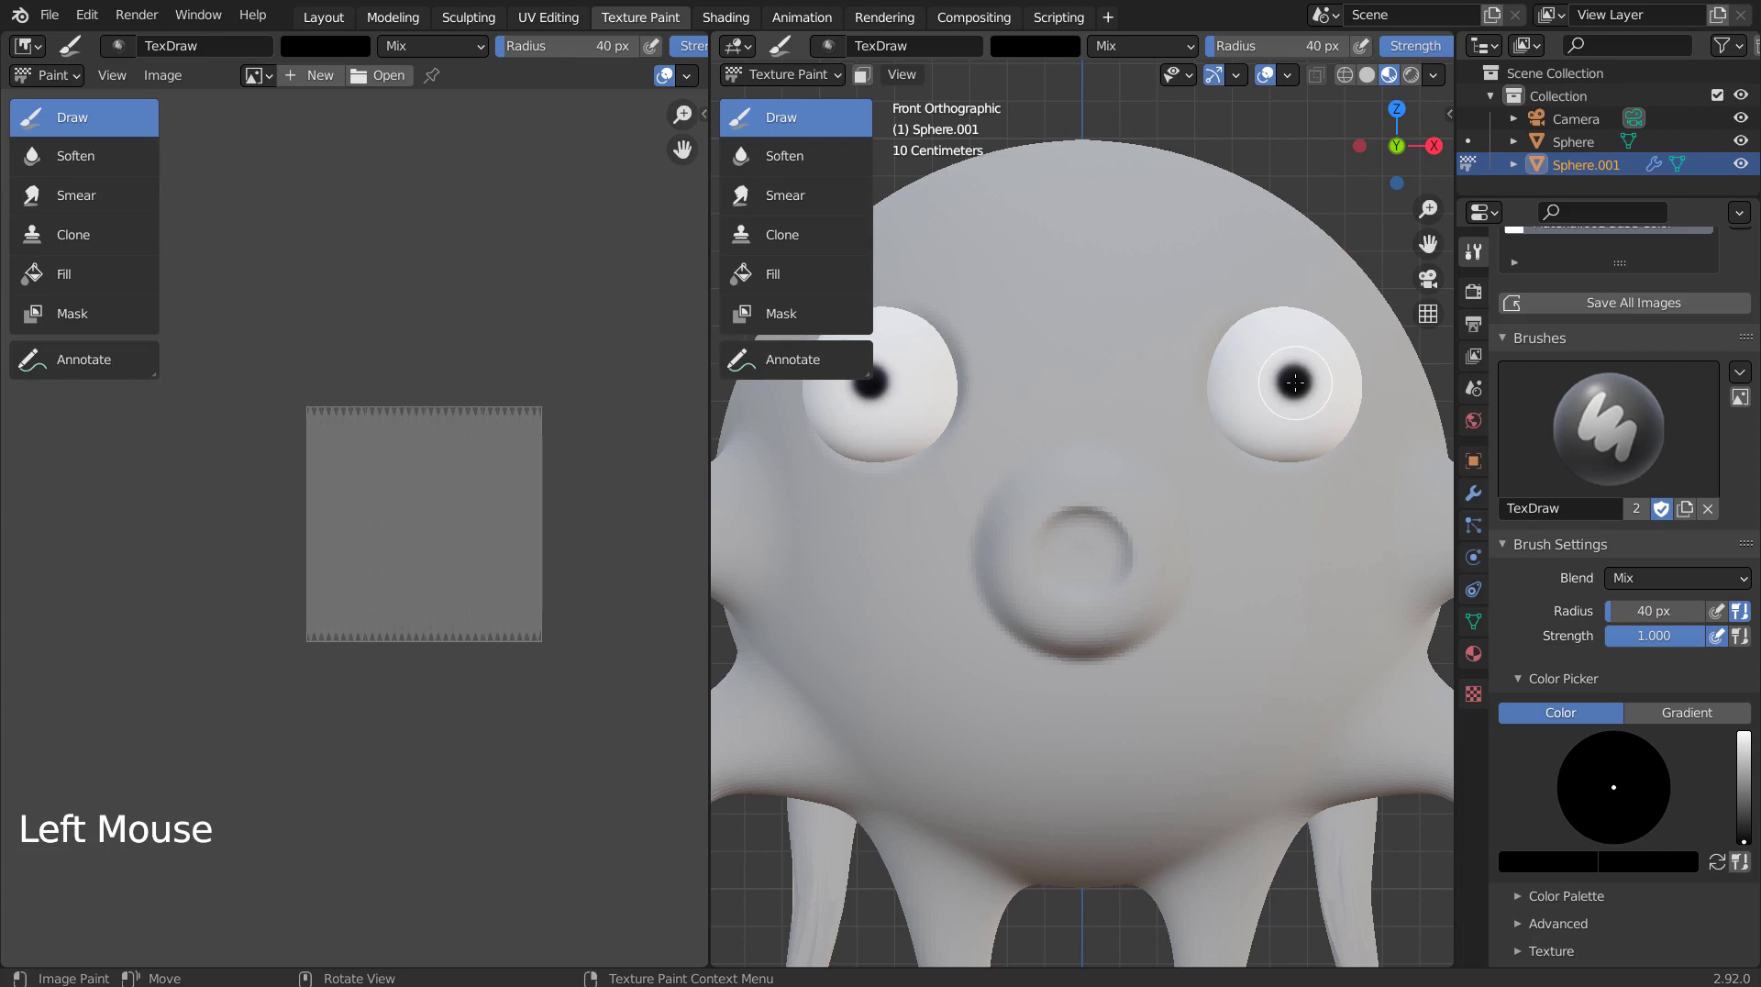
pyautogui.click(1294, 382)
pyautogui.click(1294, 382)
pyautogui.click(1294, 382)
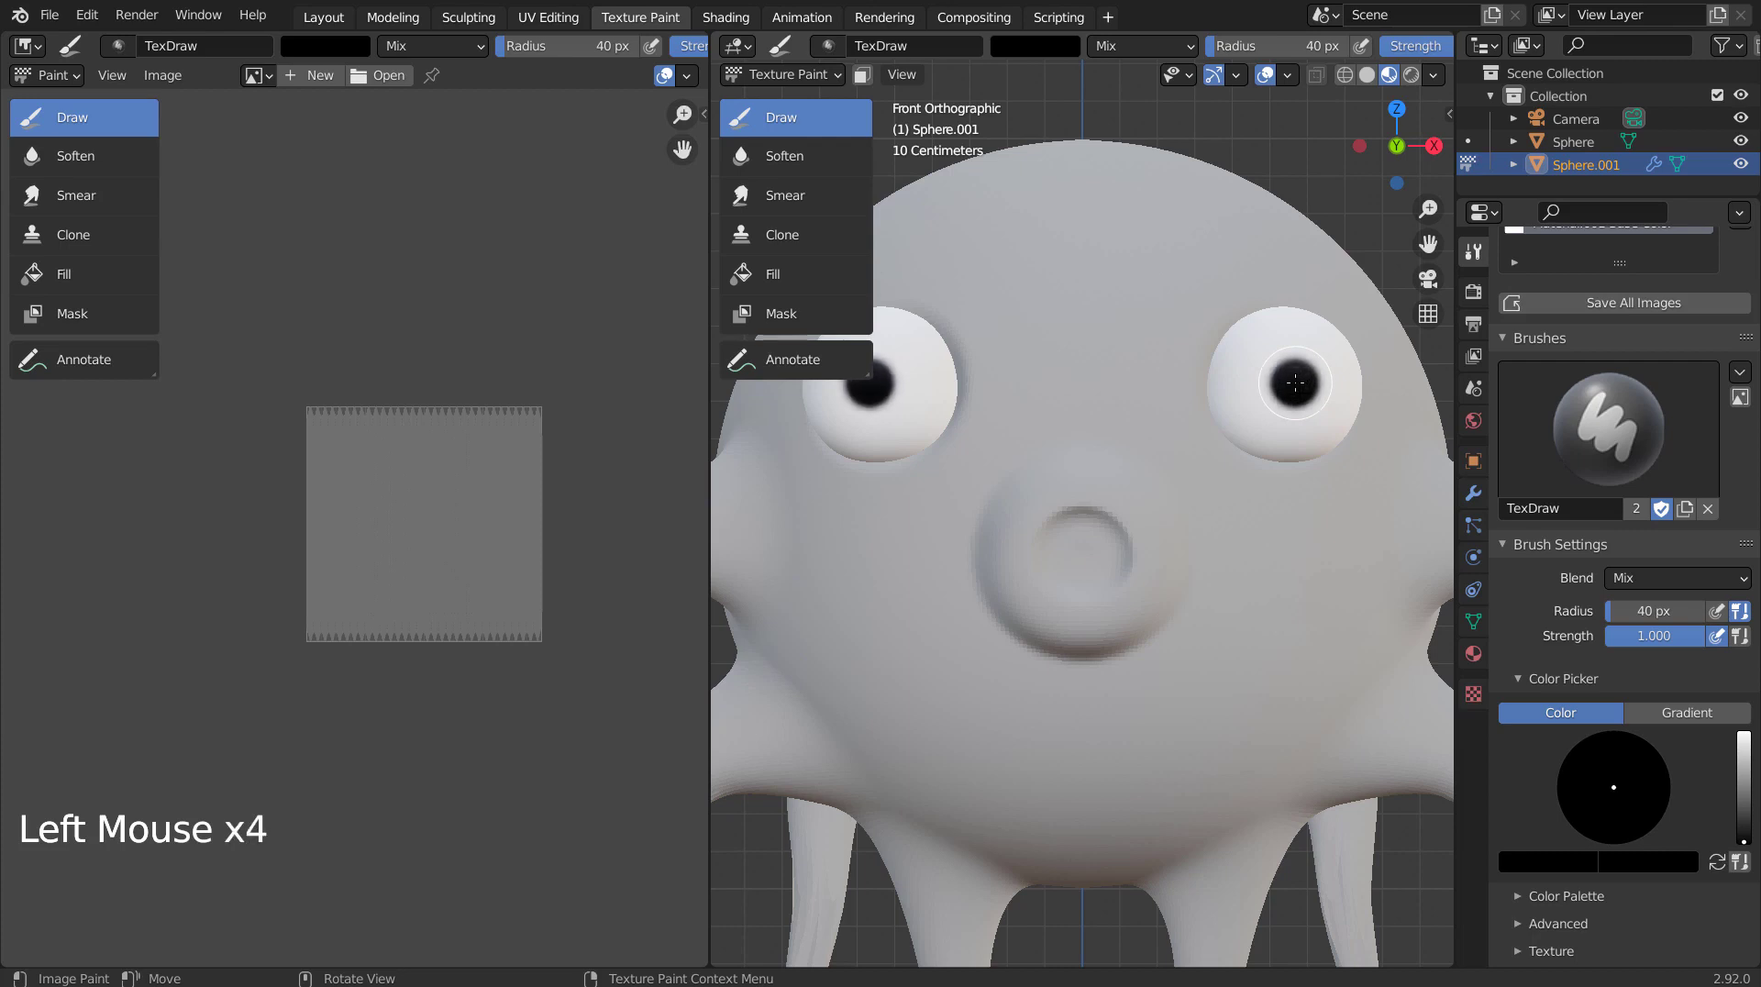
# Add white highlights with an 8 px brush, then return to the Layout workspace
pyautogui.press('f')
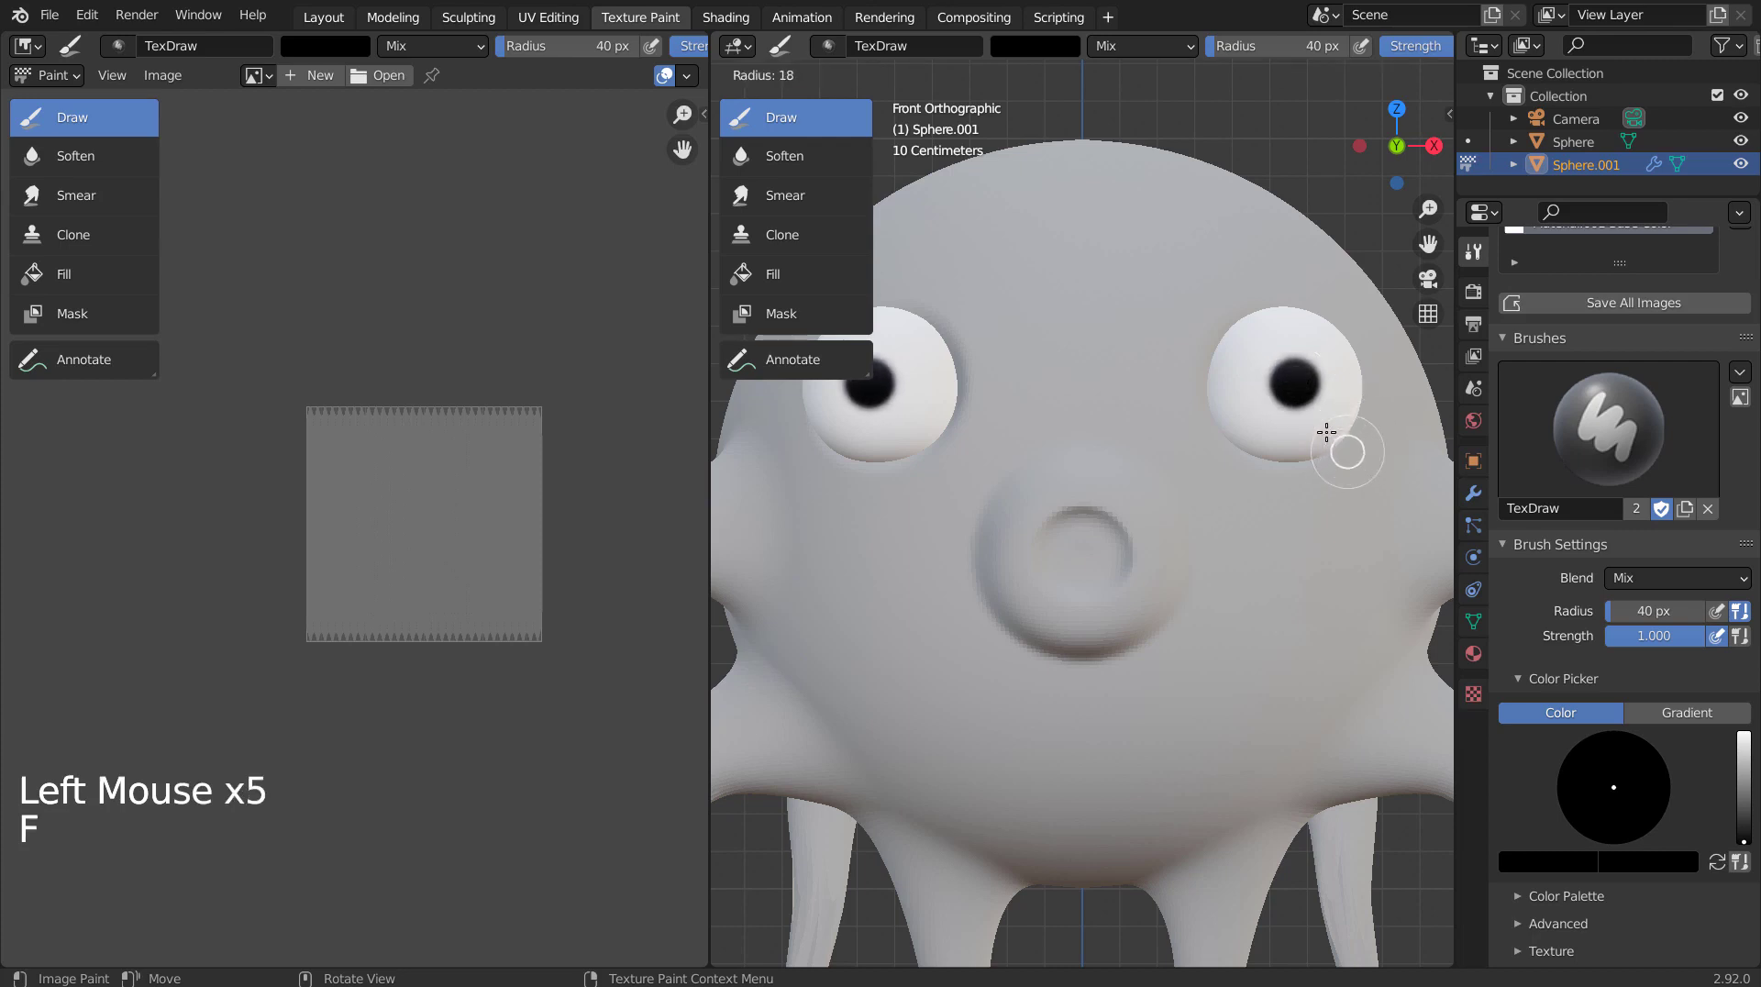
pyautogui.click(1312, 423)
pyautogui.click(1743, 733)
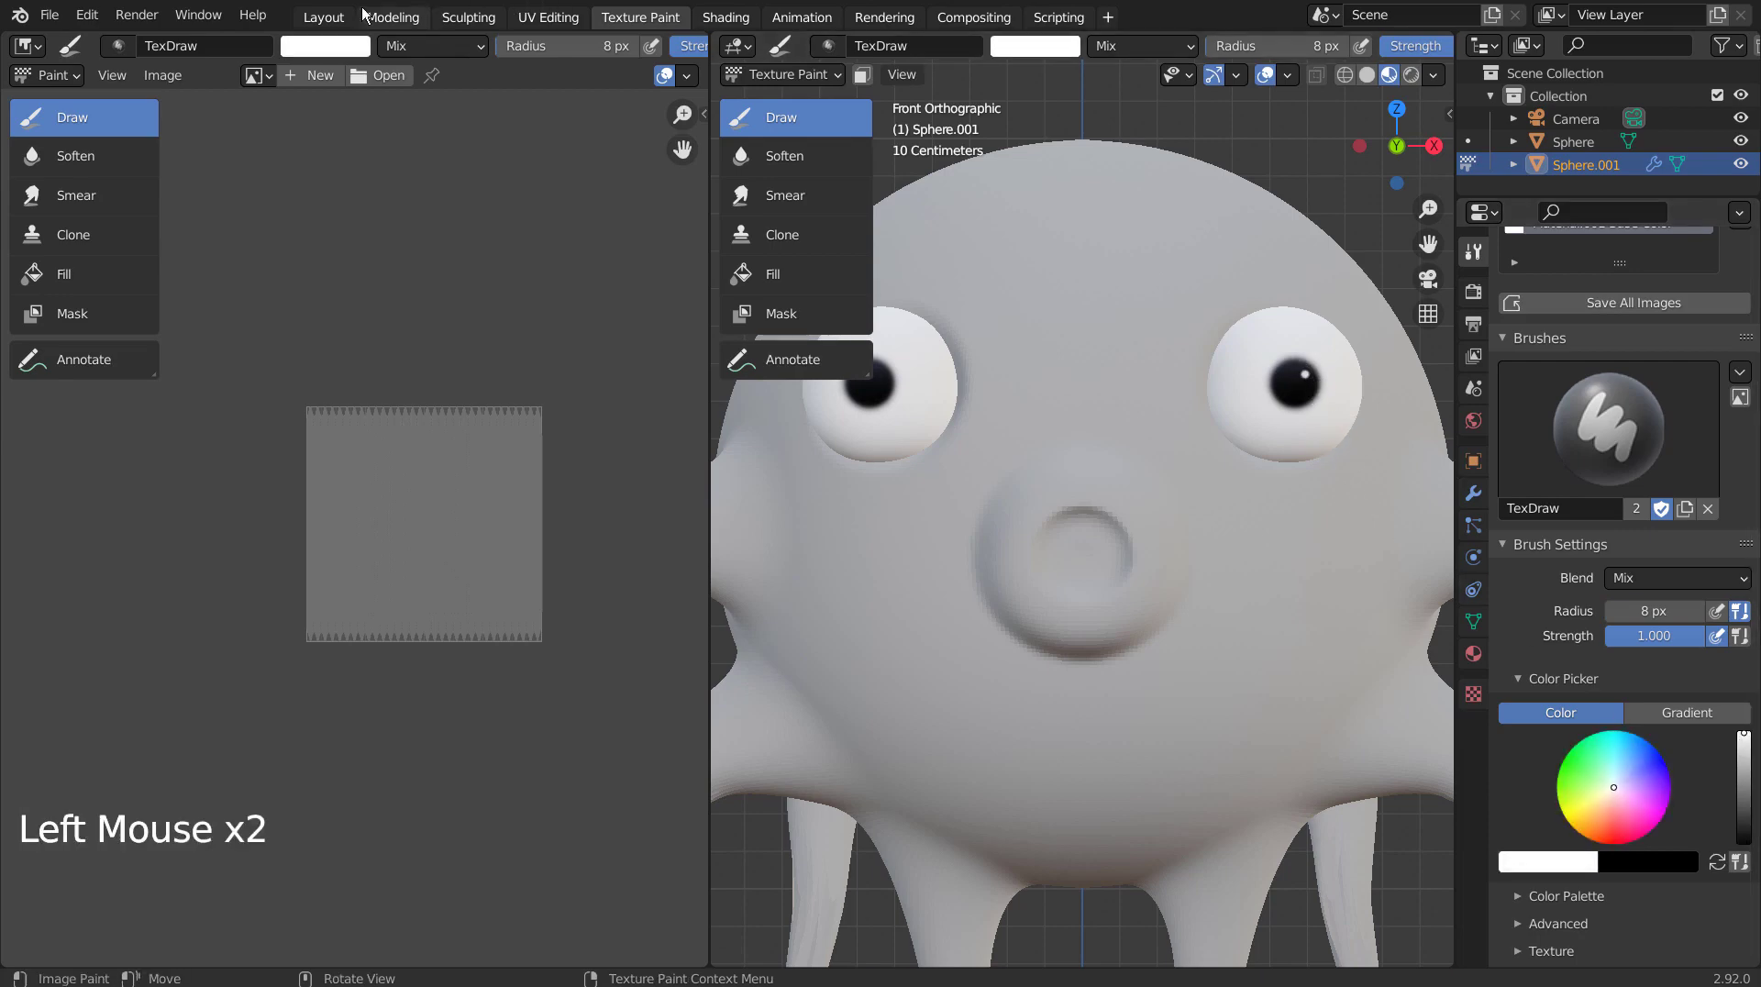
pyautogui.click(330, 19)
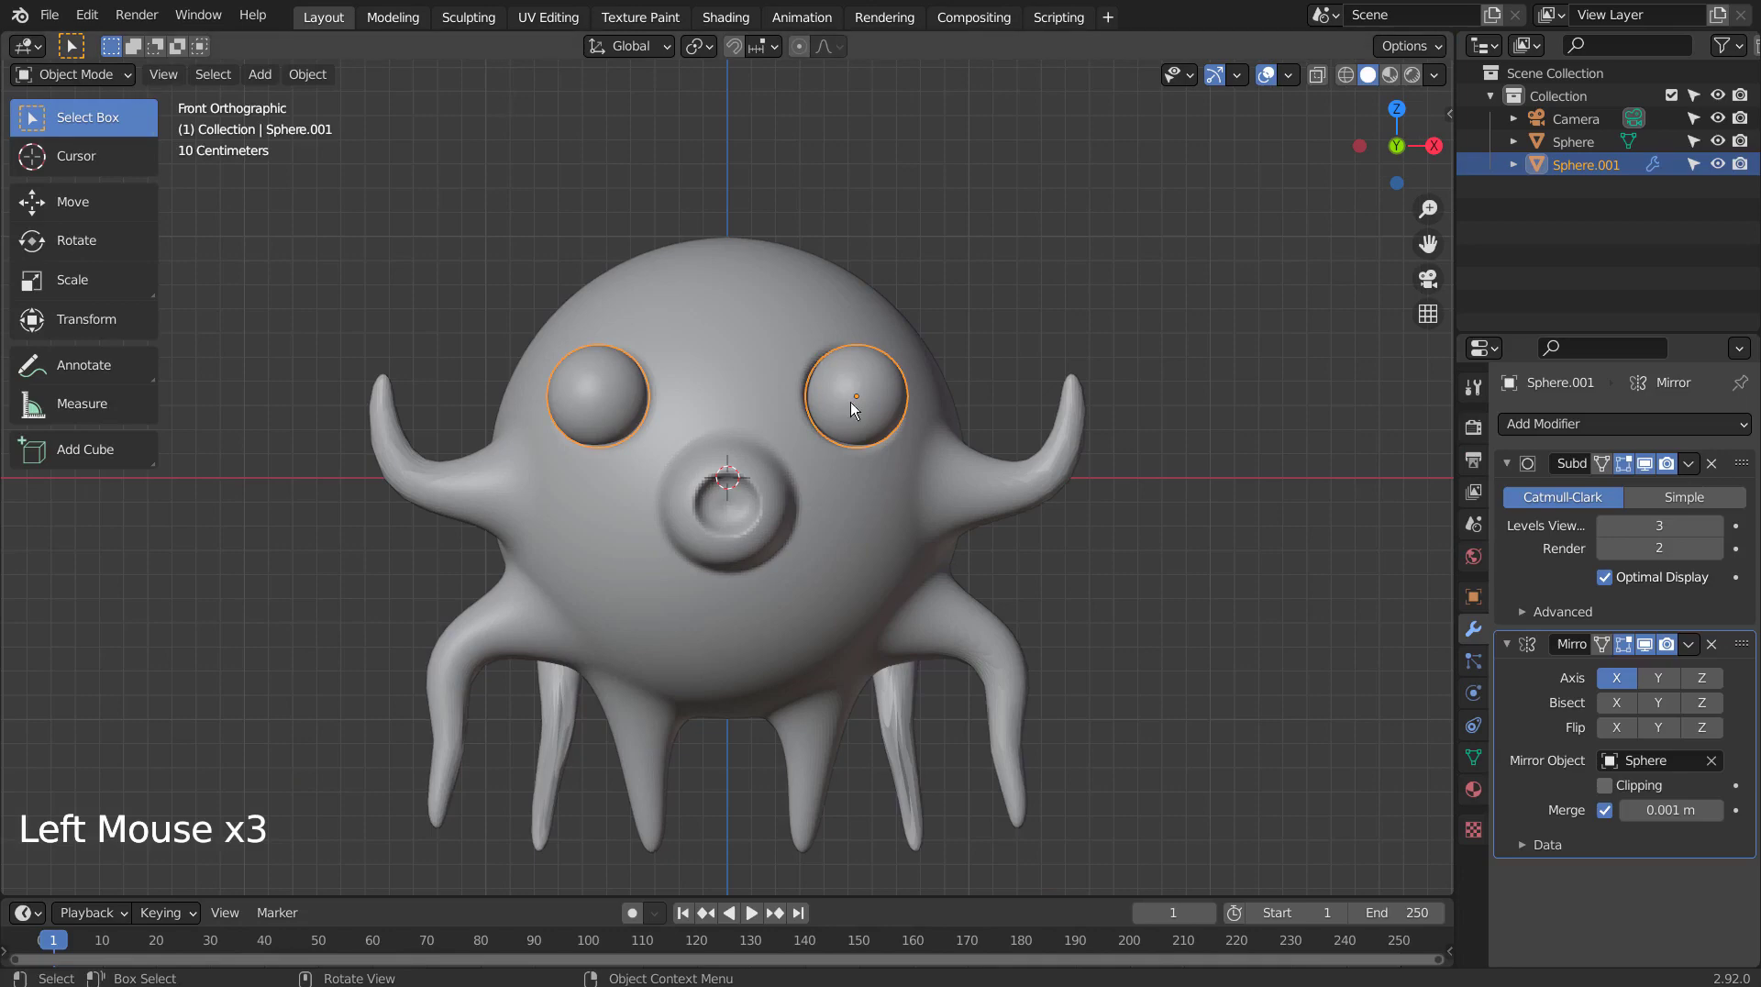
# Give the octopus body a new pink material with roughness 0.054
pyautogui.click(1389, 75)
pyautogui.click(795, 277)
pyautogui.click(1603, 426)
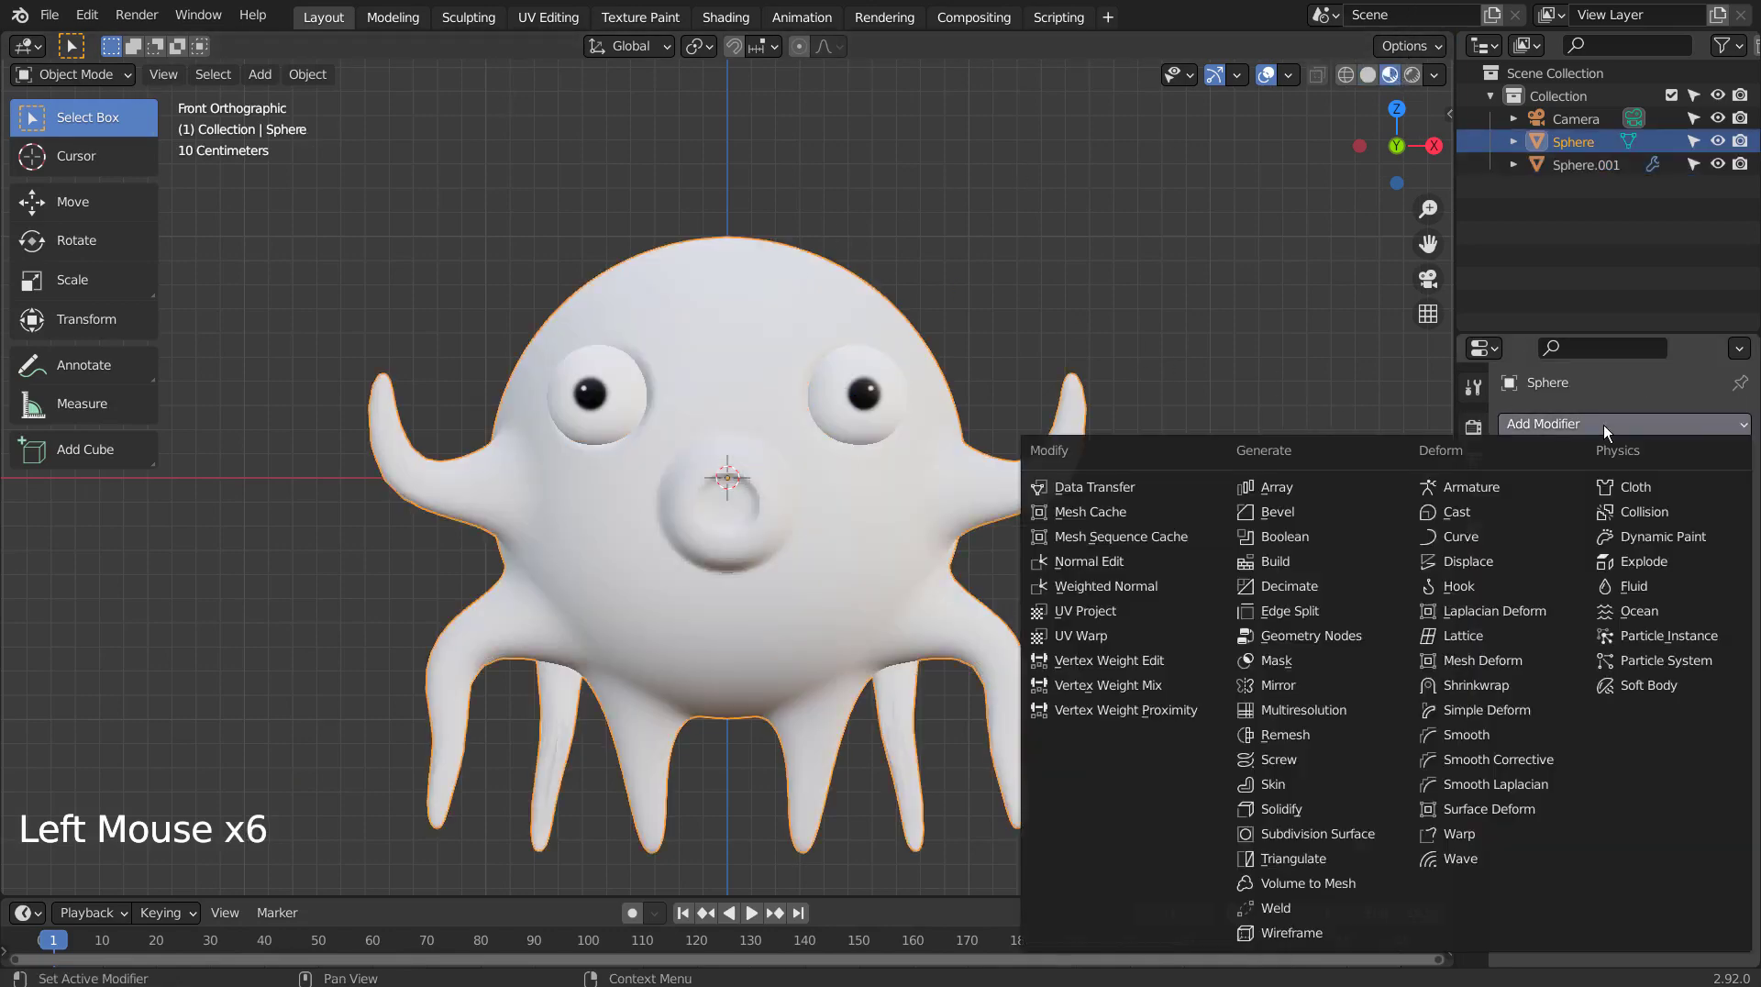
pyautogui.click(1473, 789)
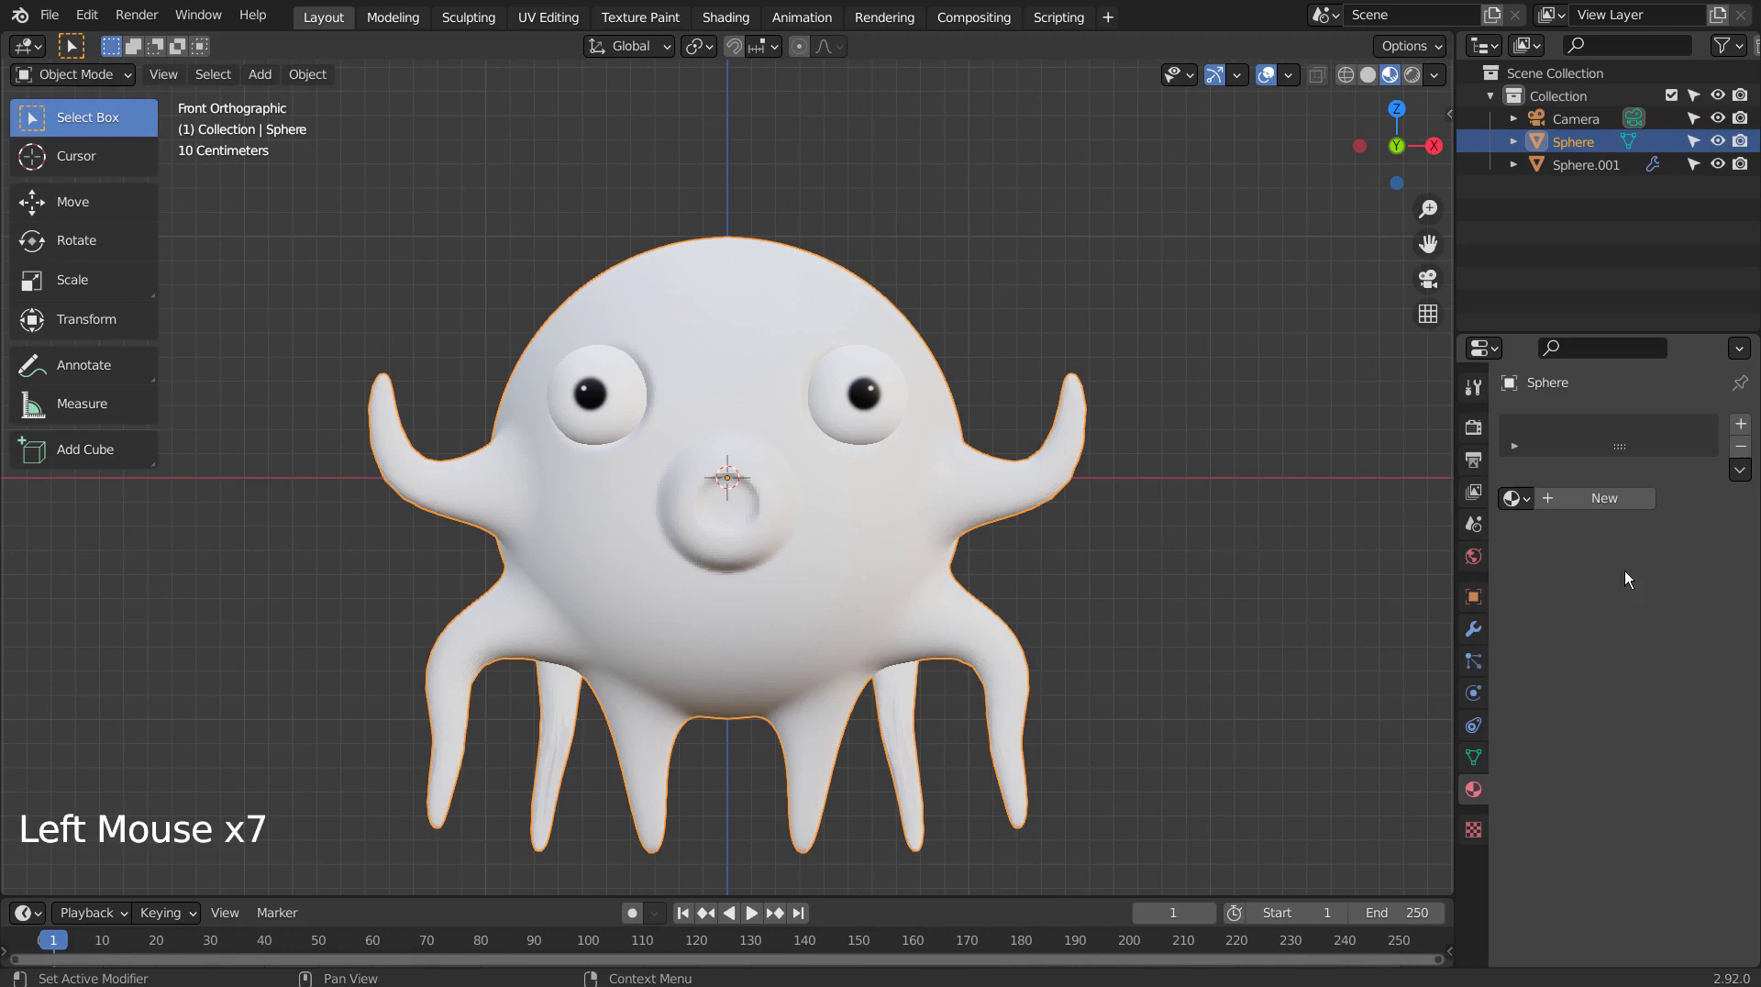
pyautogui.click(1621, 497)
pyautogui.click(1671, 711)
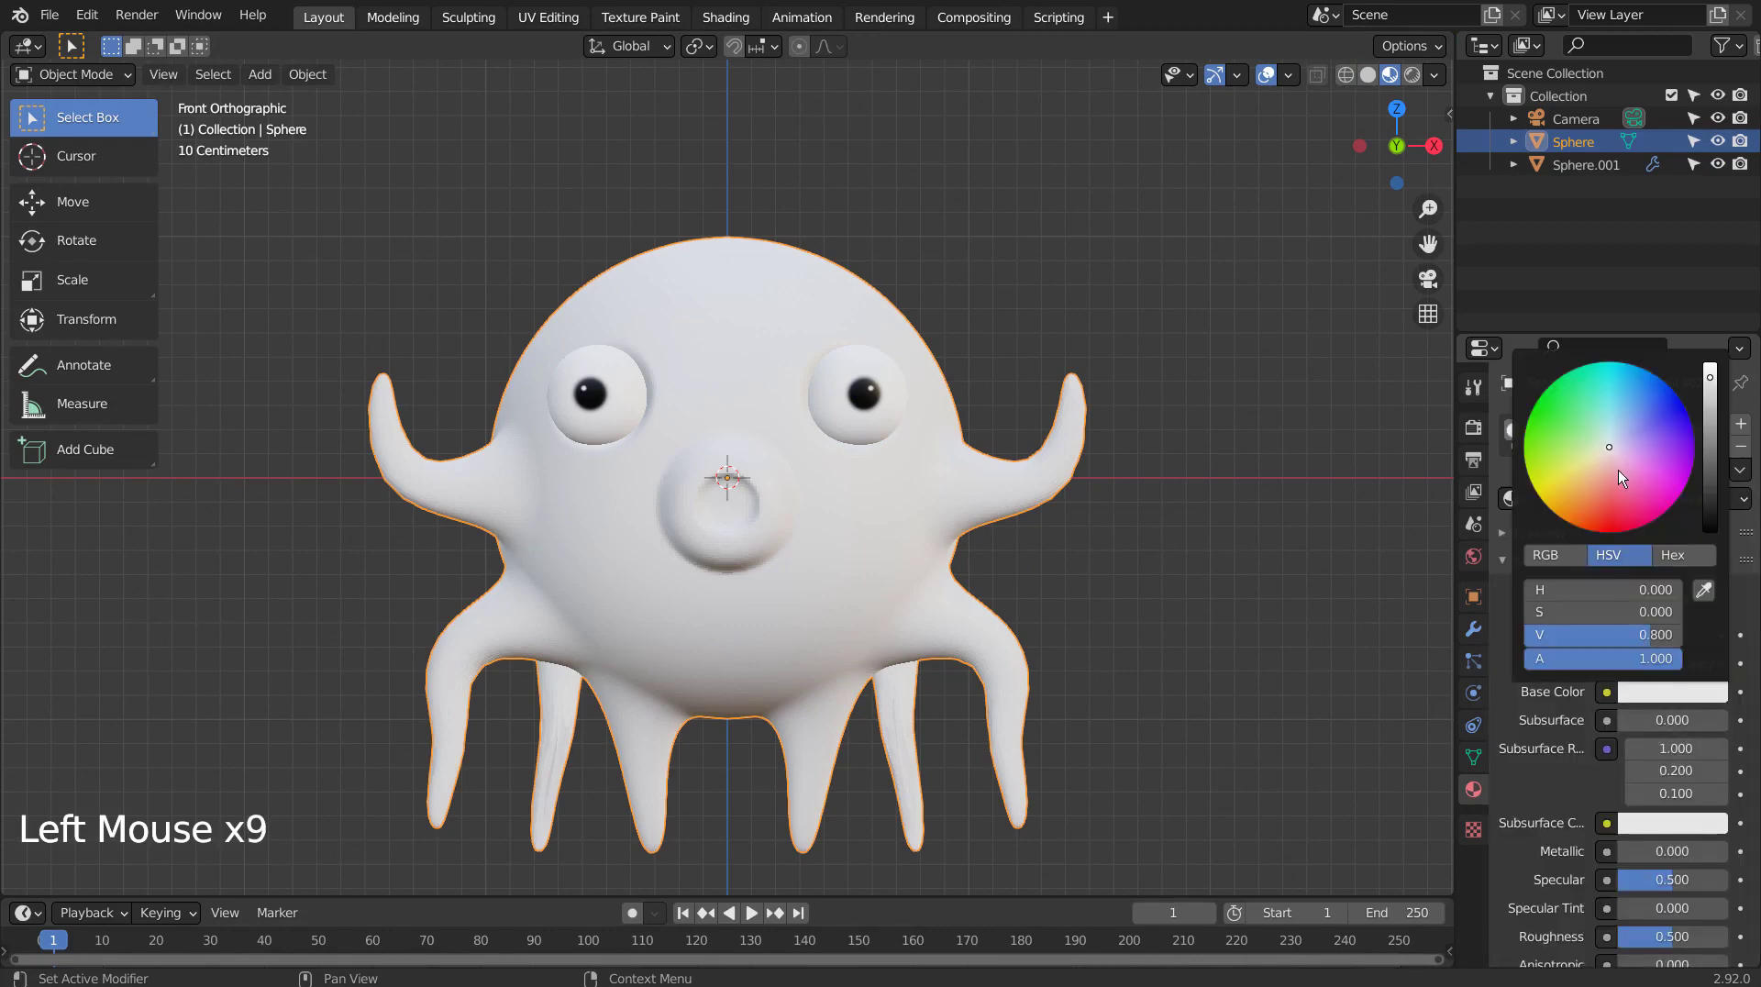
pyautogui.click(1648, 462)
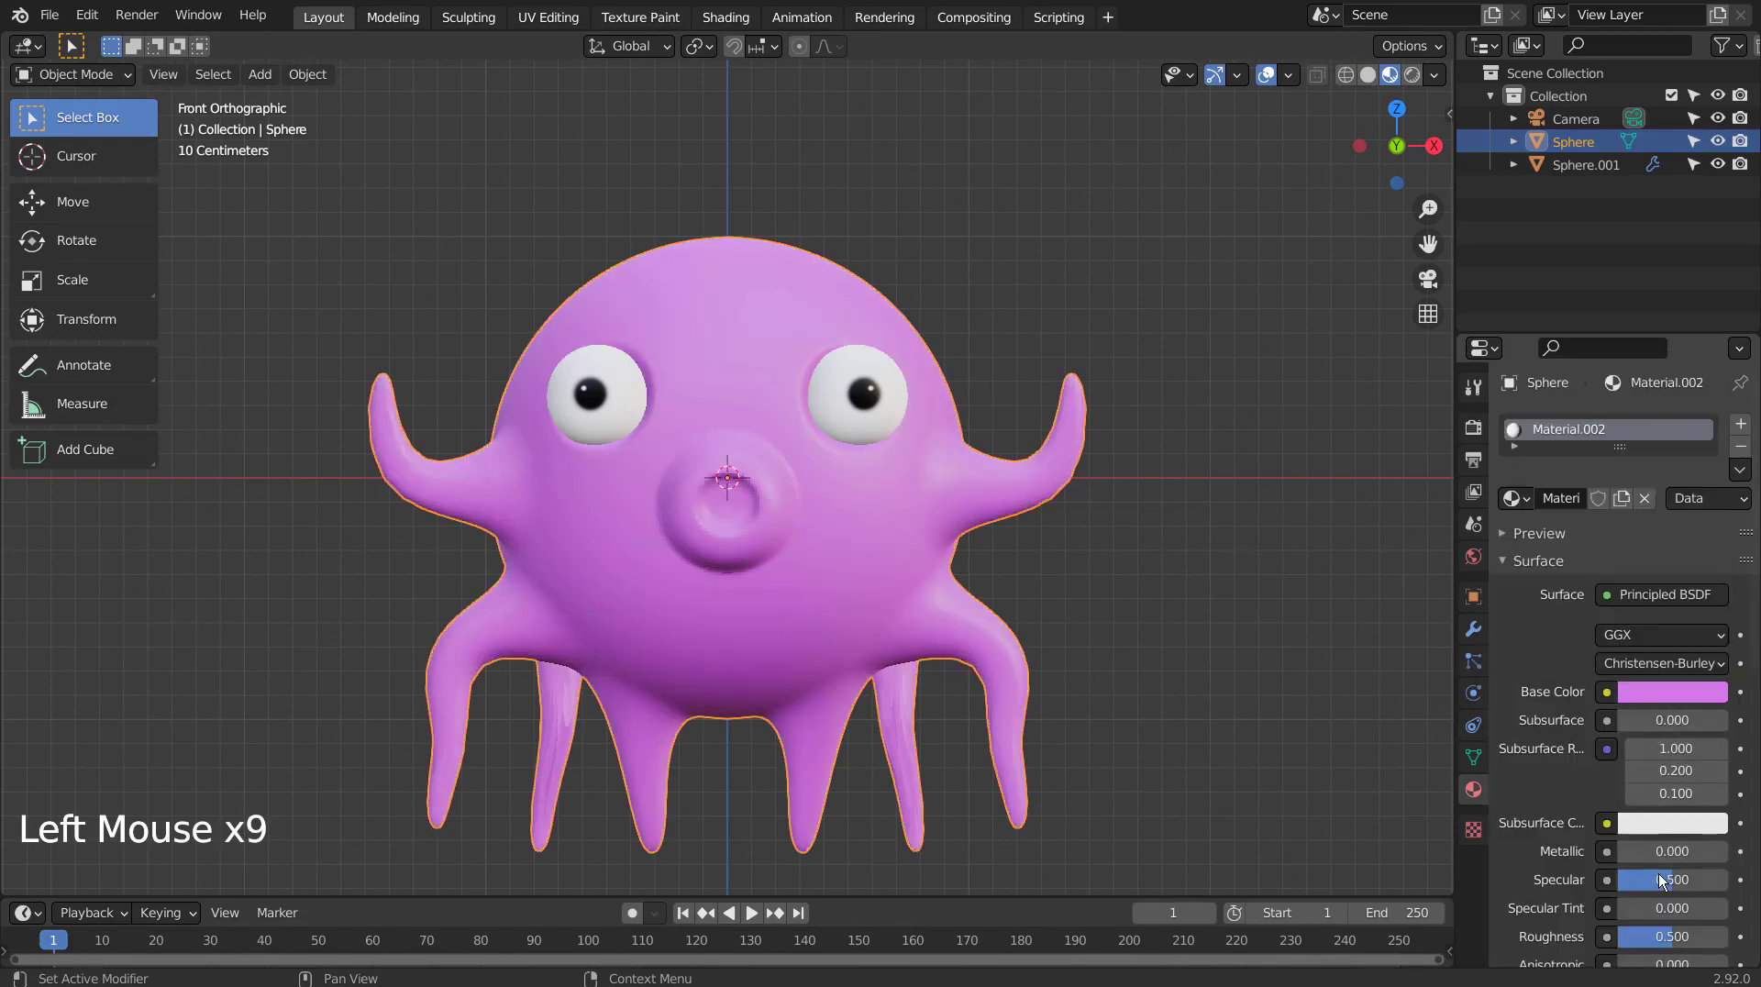
pyautogui.moveTo(1671, 936); pyautogui.dragTo(1623, 936)
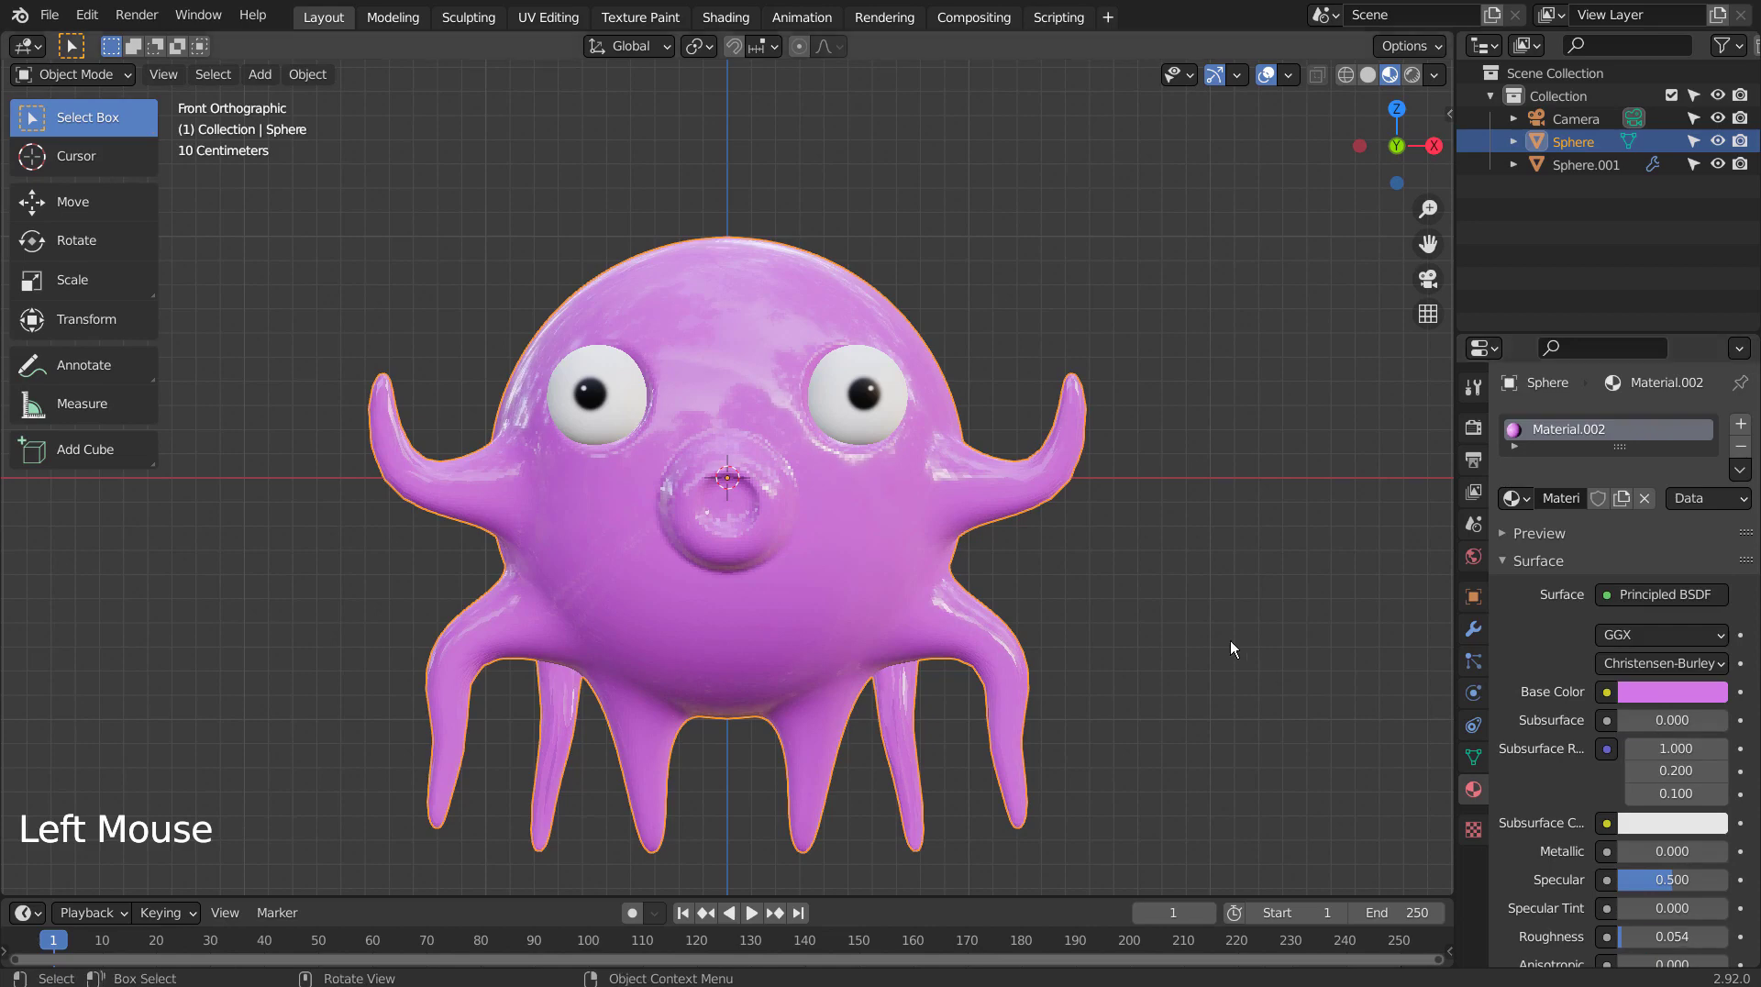
pyautogui.click(1202, 547)
# Apply Shade Smooth to the octopus body
pyautogui.moveTo(1202, 547); pyautogui.dragTo(824, 519, button='middle')
pyautogui.click(824, 519)
pyautogui.rightClick(756, 533)
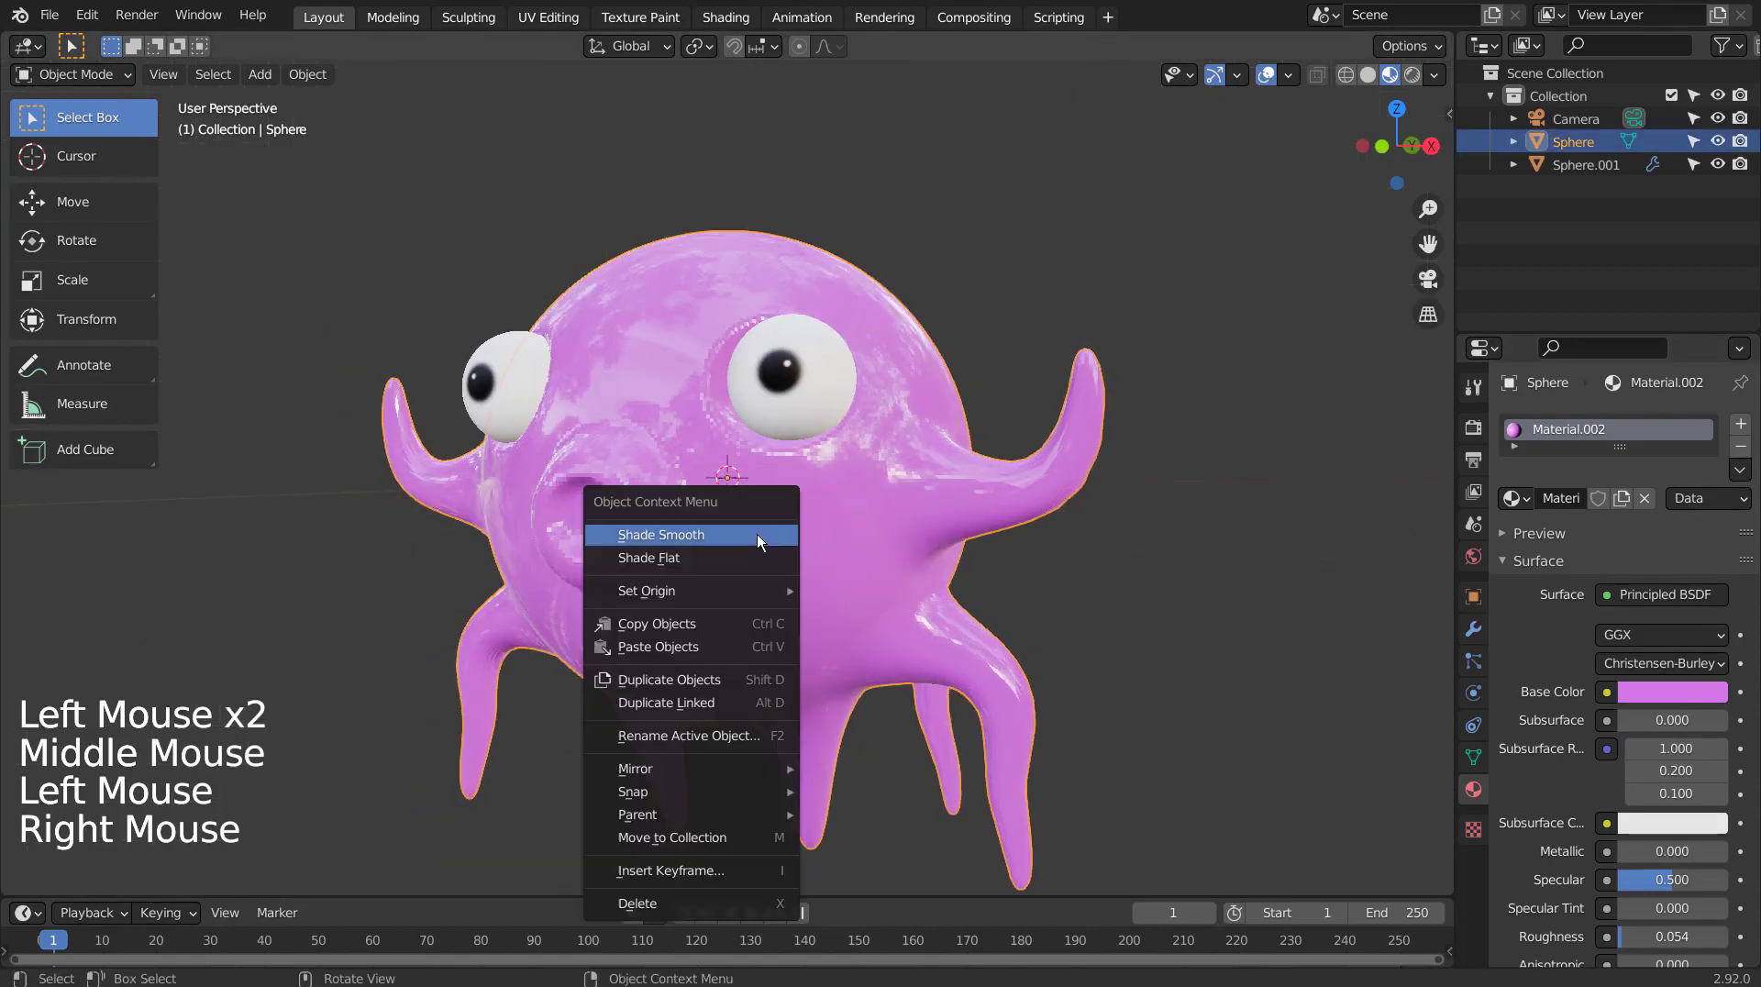
pyautogui.click(757, 534)
pyautogui.moveTo(1257, 576); pyautogui.dragTo(1203, 519, button='middle')
pyautogui.scroll(-5, 1216, 518)
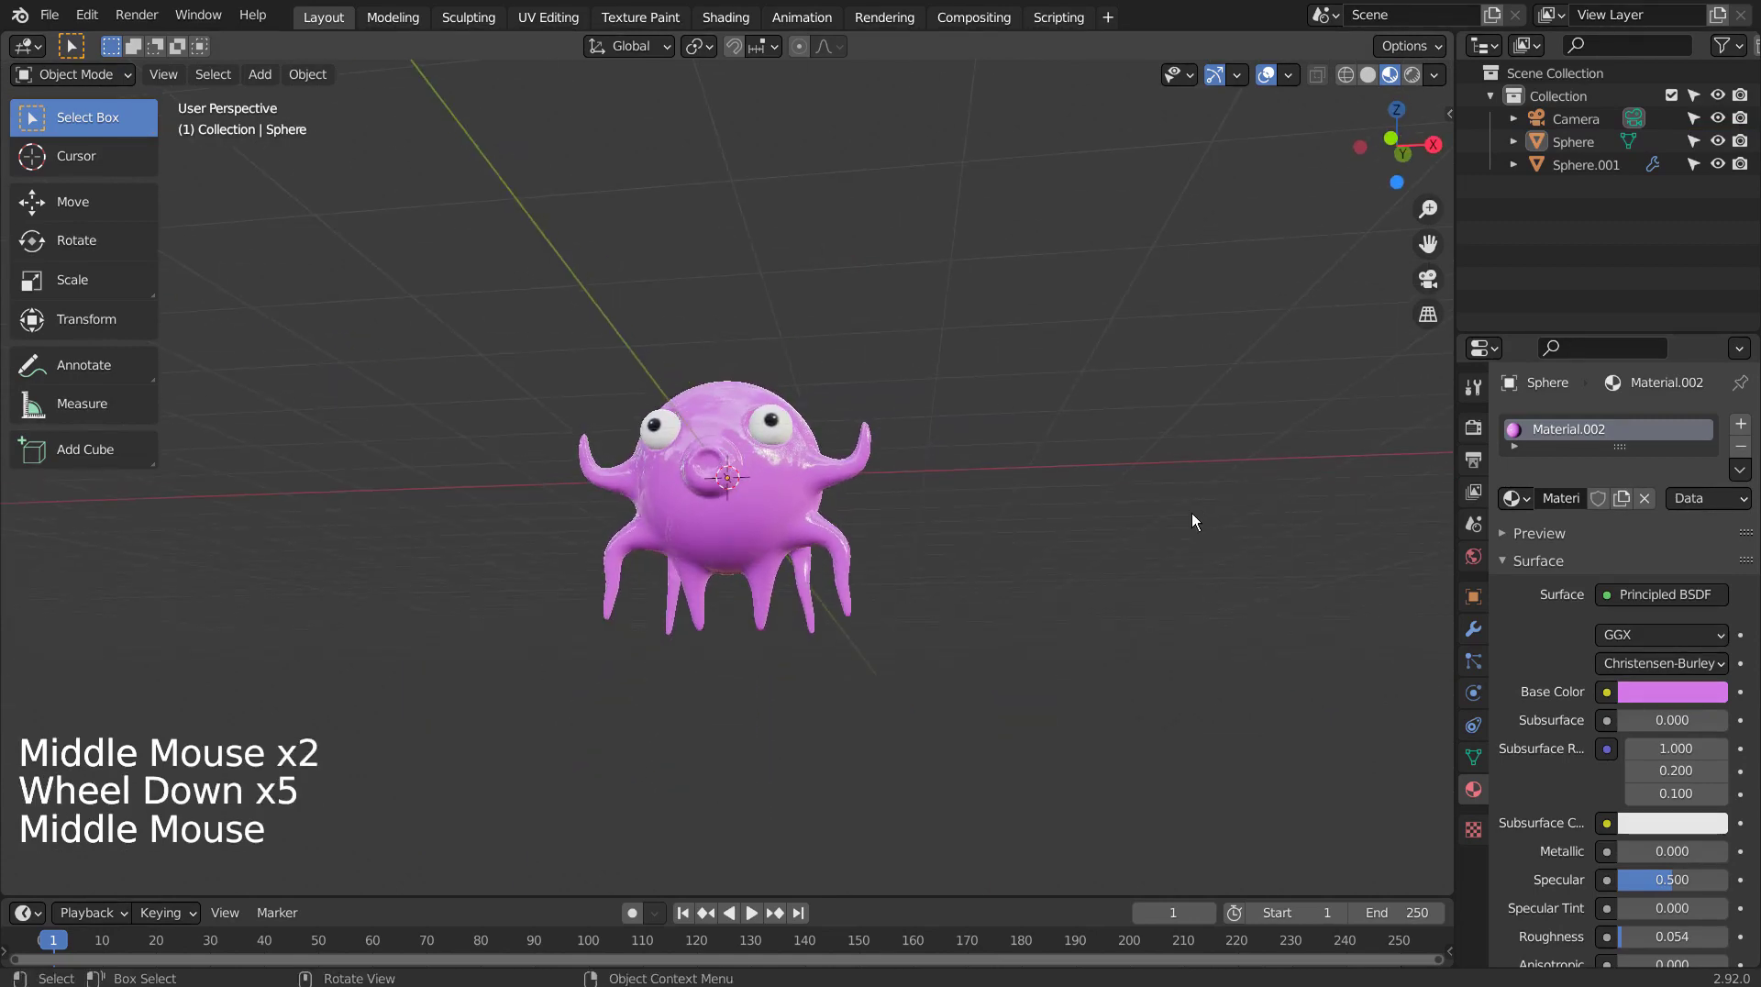
# From the camera view, add a plane rotated 90° on X and scaled 5 times
pyautogui.press('ctrl+alt+KP_0')
pyautogui.hotkey('shift', '`')
pyautogui.click(720, 468)
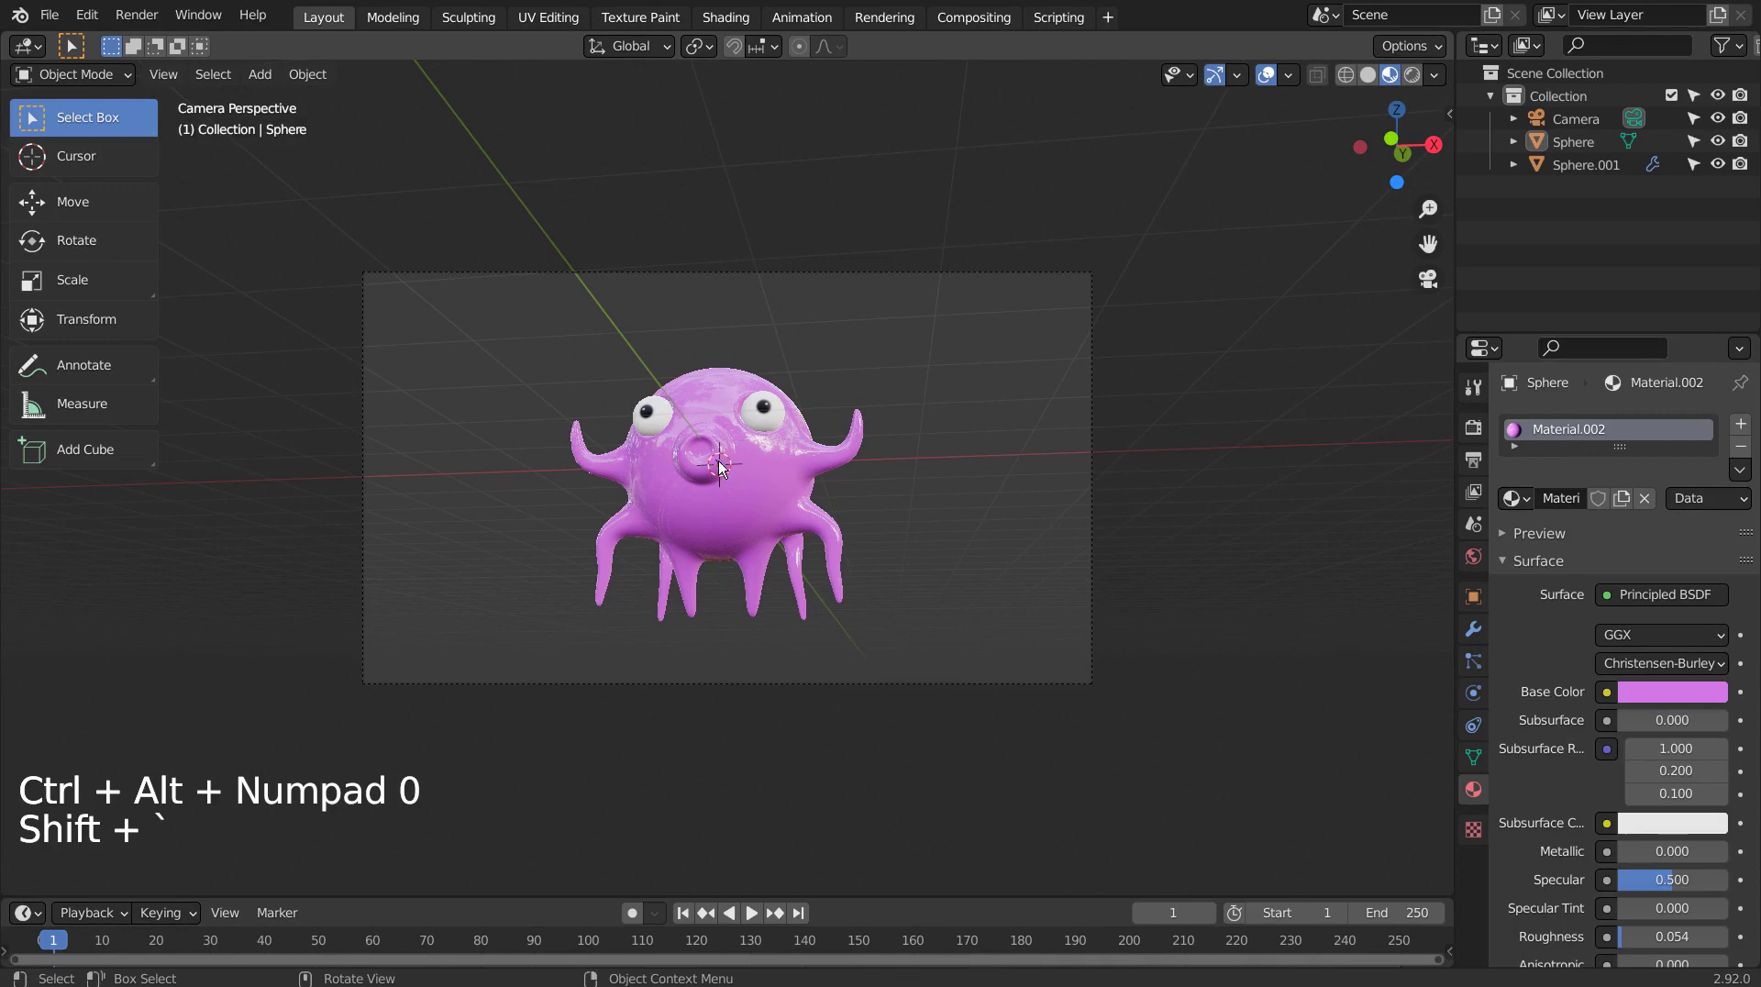
pyautogui.hotkey('shift', 'a')
pyautogui.moveTo(904, 360)
pyautogui.click(1009, 357)
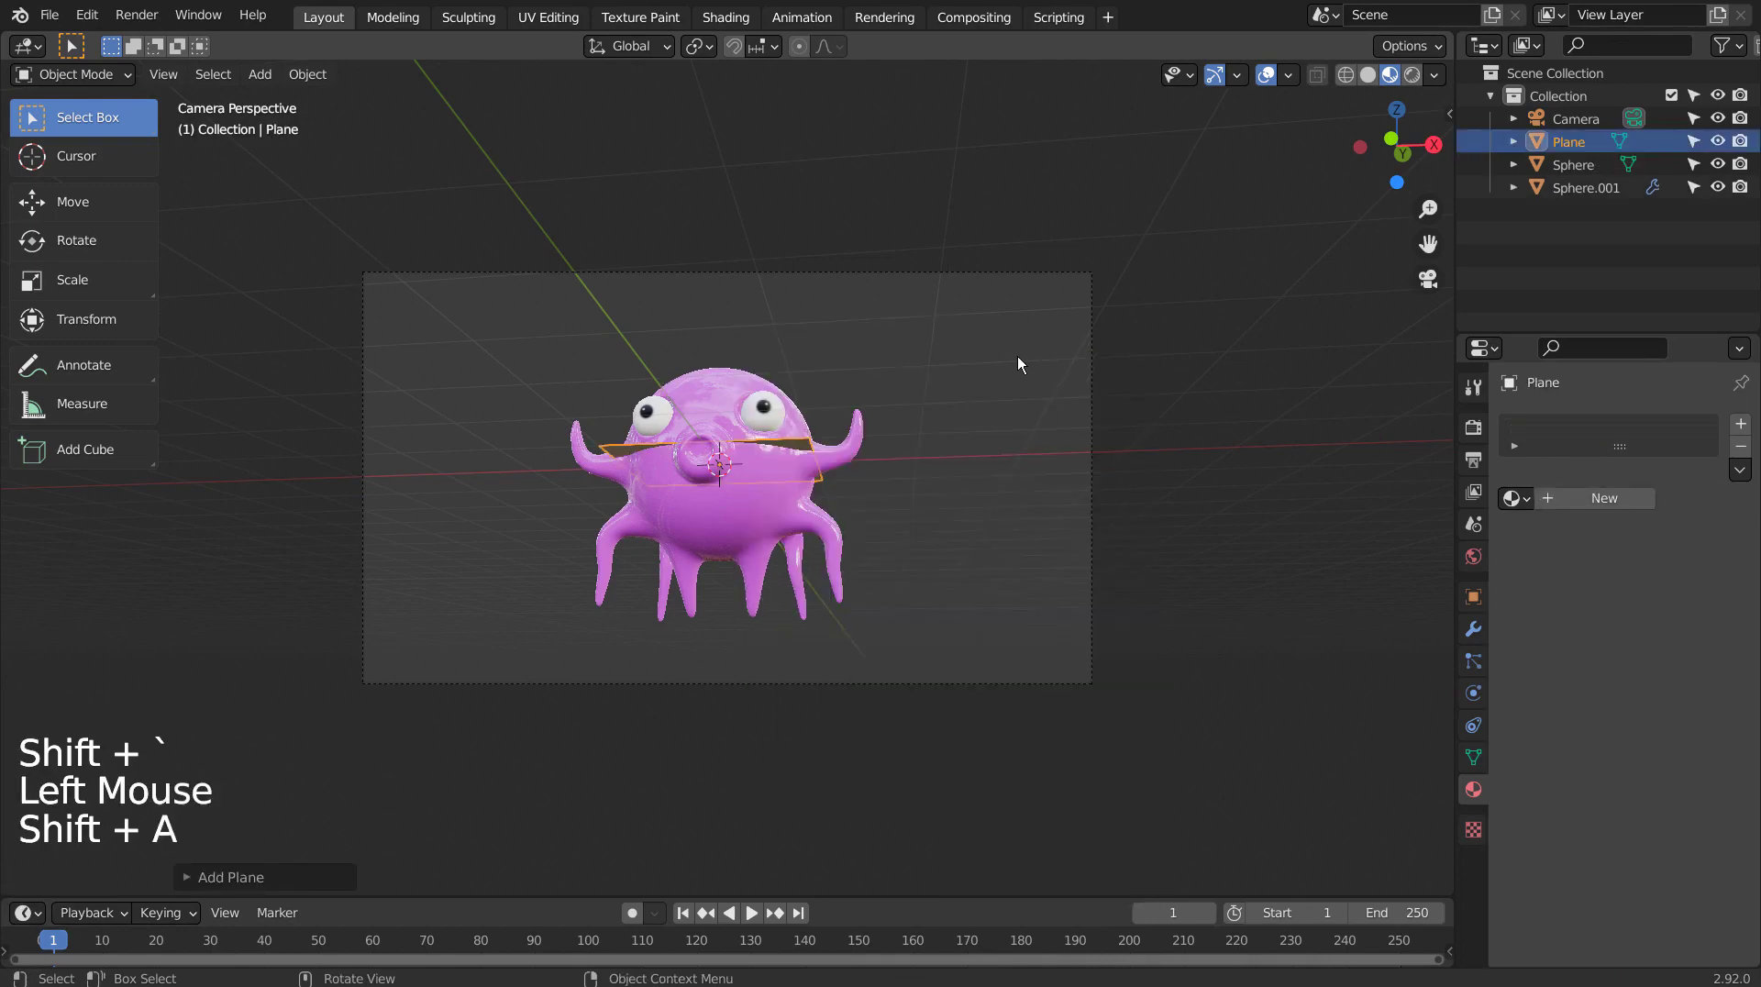
pyautogui.write('rx90')
pyautogui.press('Return')
pyautogui.write('s5')
pyautogui.press('Return')
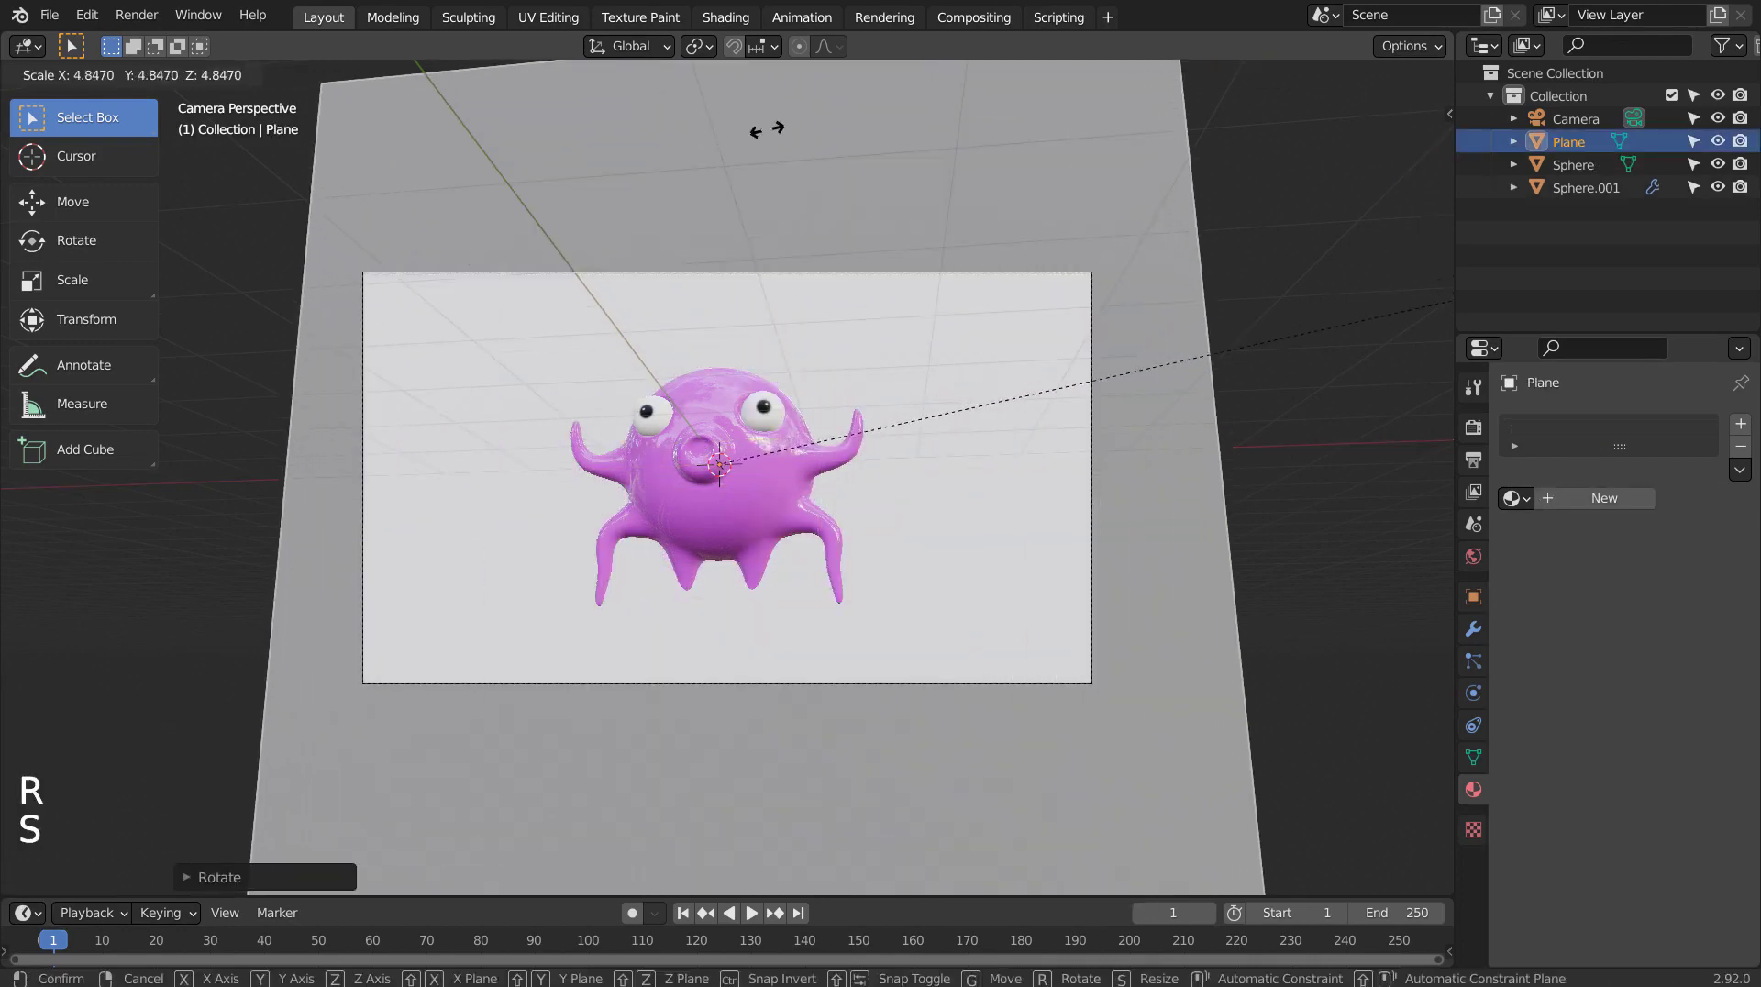
# Move the plane behind the octopus and scale it to fill the camera view
pyautogui.moveTo(791, 197); pyautogui.dragTo(975, 562, button='middle')
pyautogui.press('g')
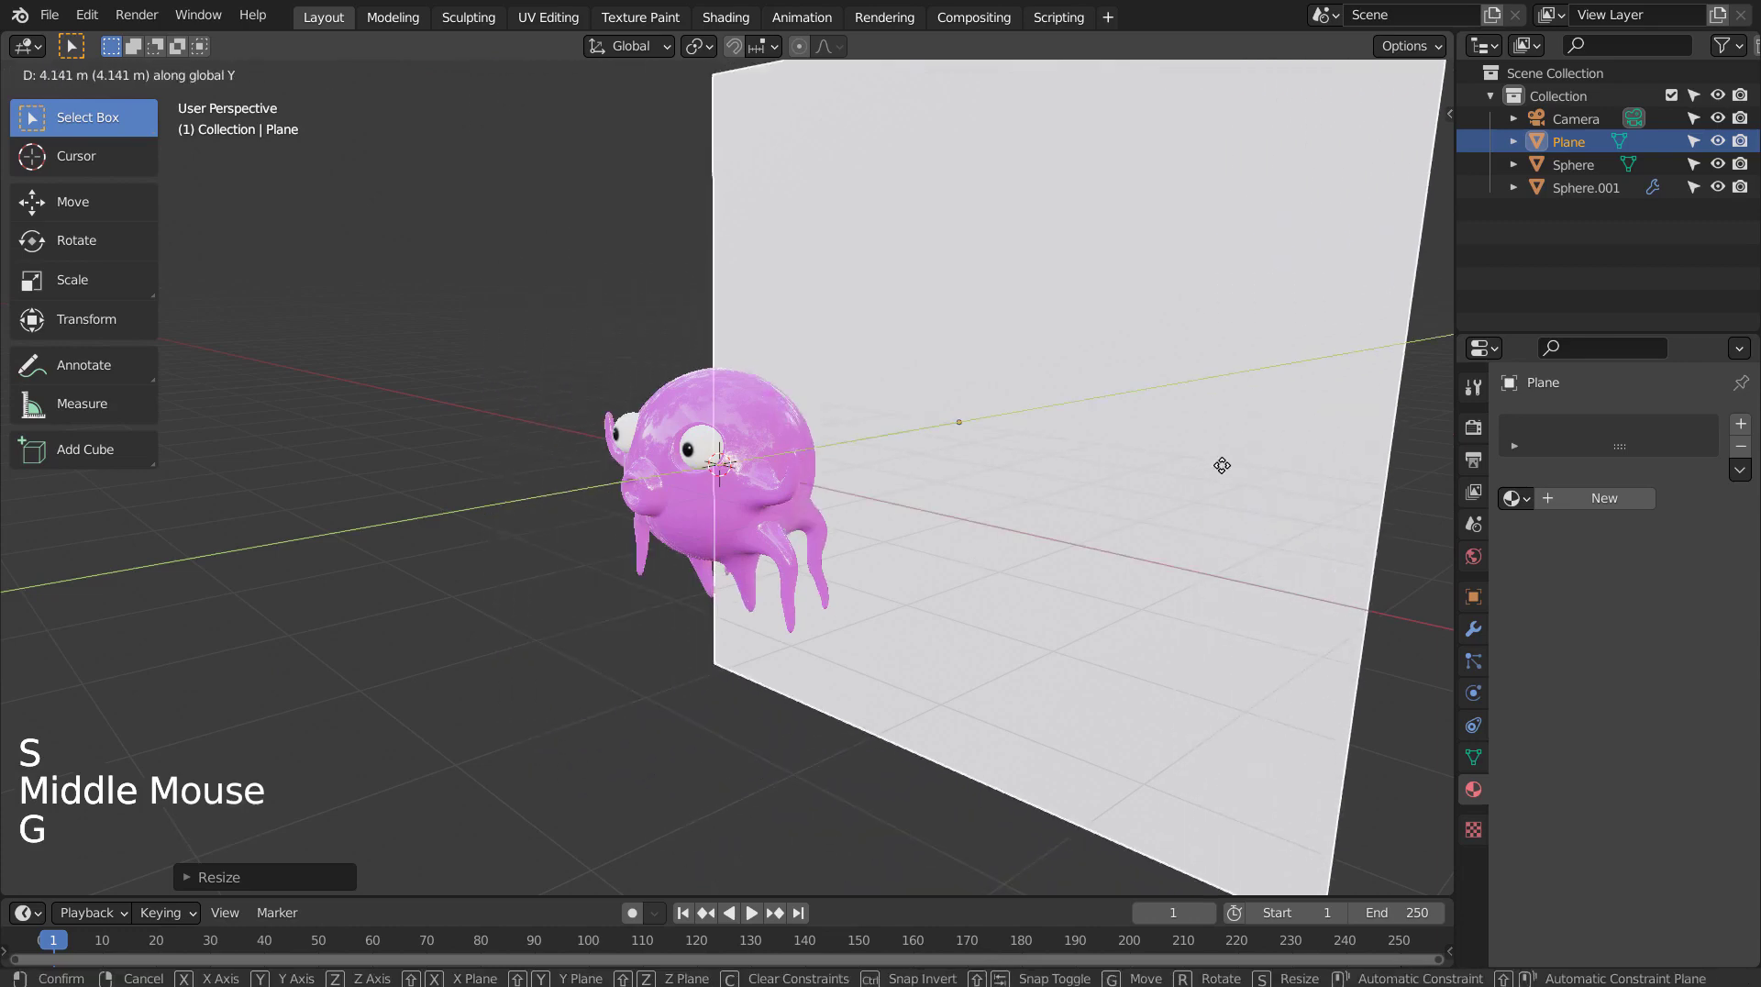
pyautogui.click(1289, 461)
pyautogui.press('KP_0')
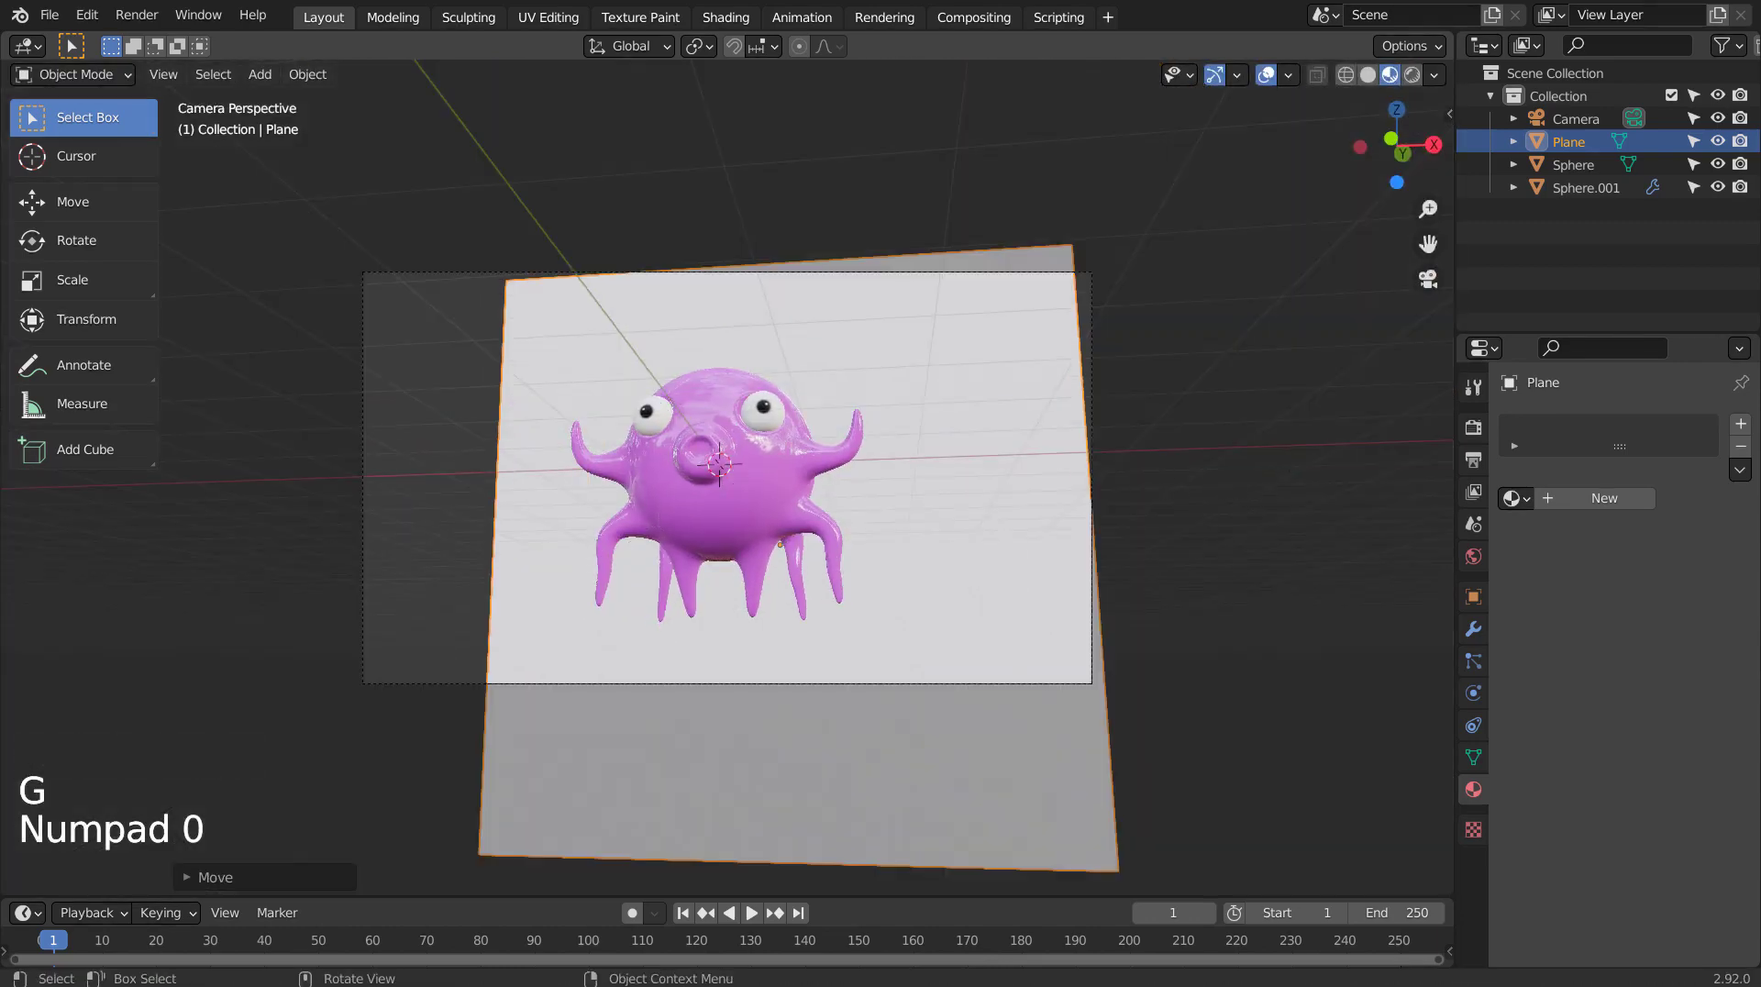
pyautogui.press('s')
pyautogui.click(1284, 513)
# Give the backdrop plane a new pale pink material
pyautogui.click(1631, 499)
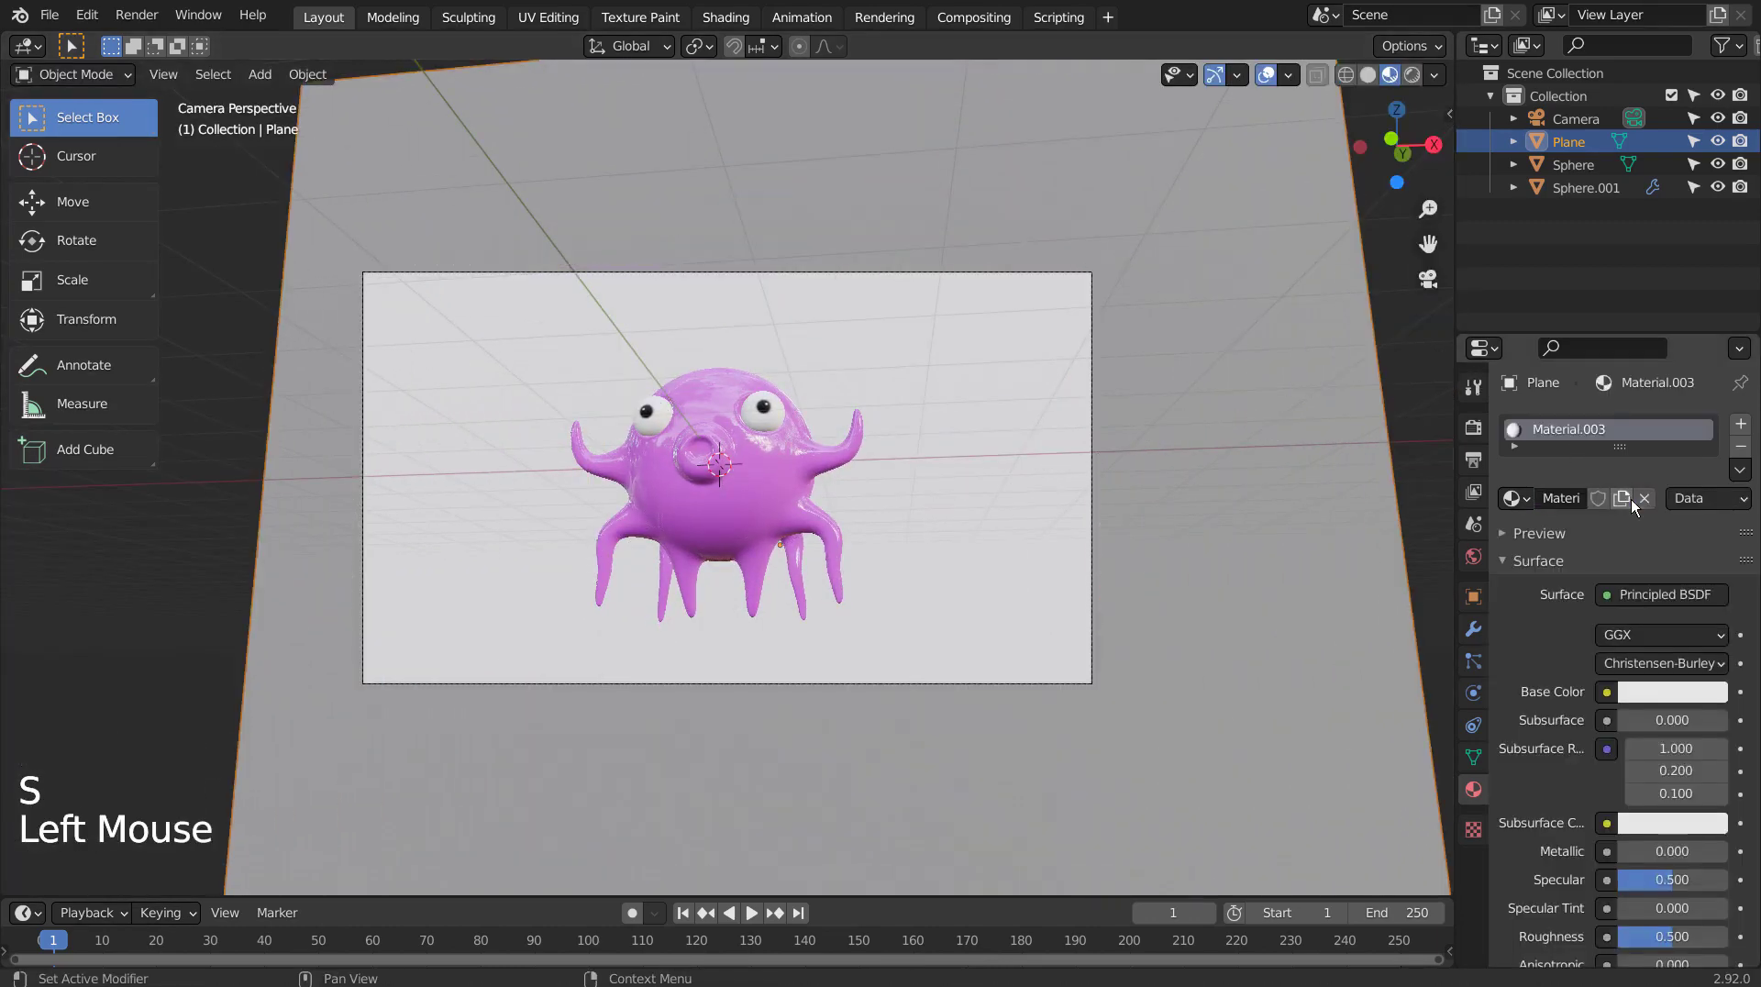
pyautogui.click(1672, 691)
pyautogui.click(1572, 491)
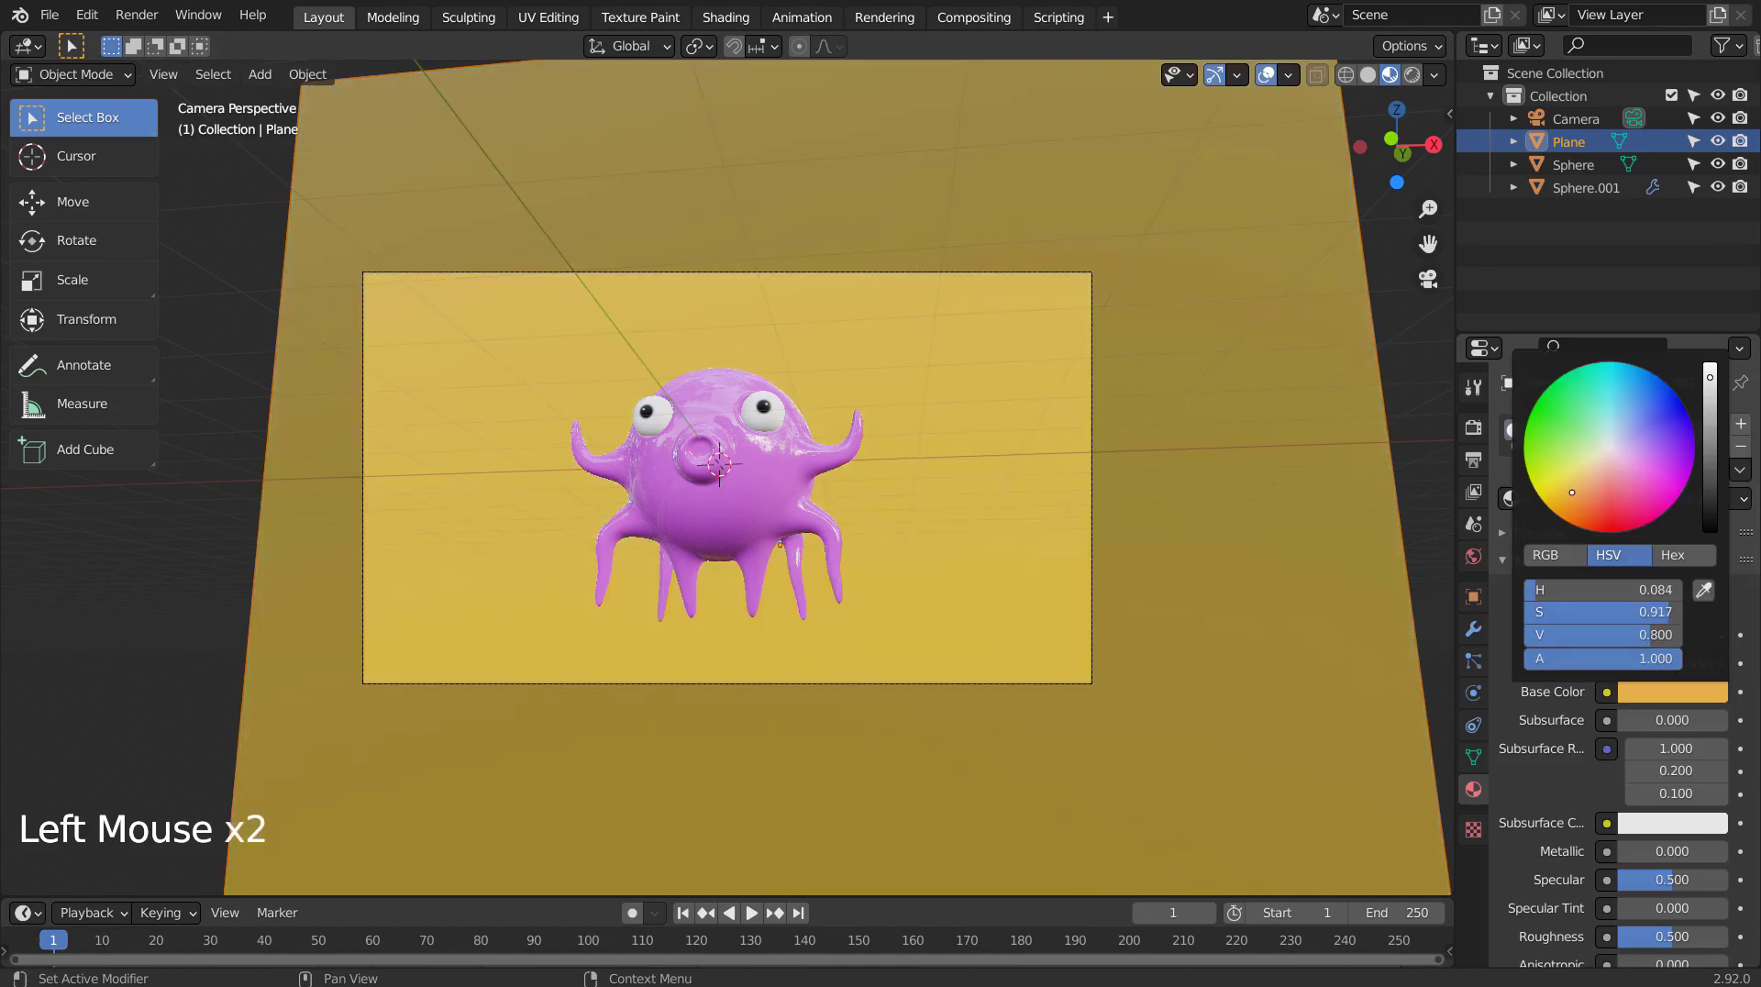
pyautogui.moveTo(1636, 459); pyautogui.dragTo(1633, 452)
pyautogui.click(1380, 356)
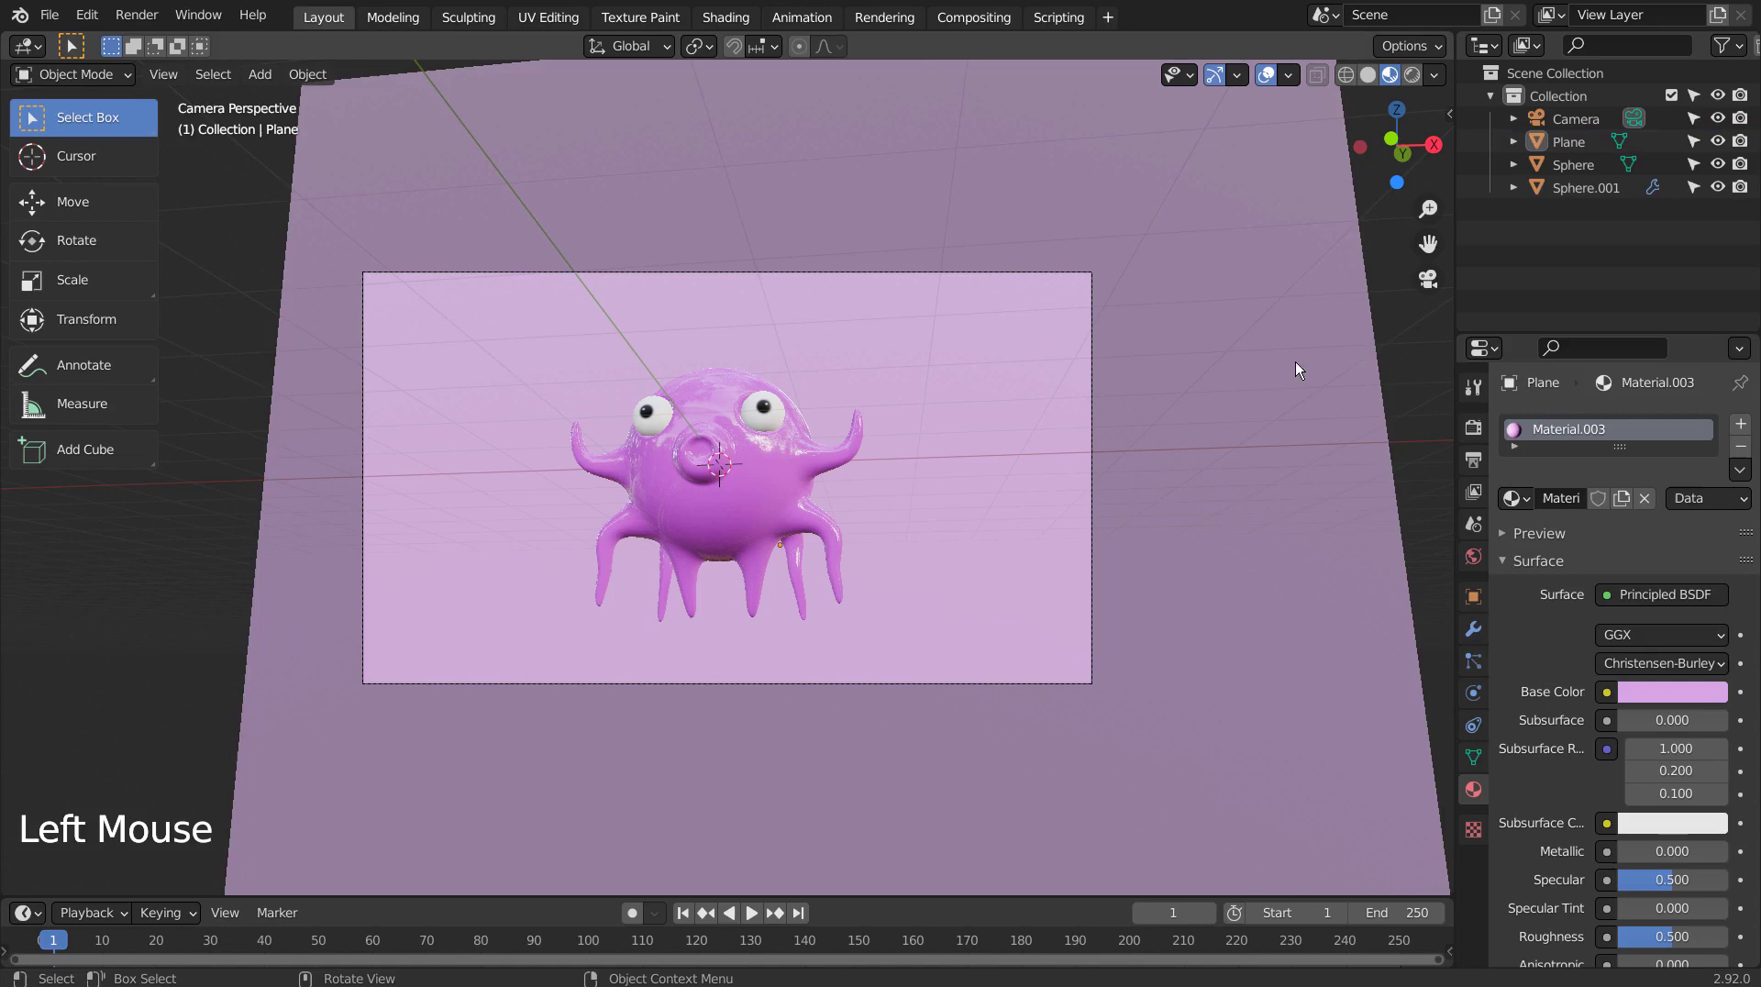
pyautogui.click(1113, 455)
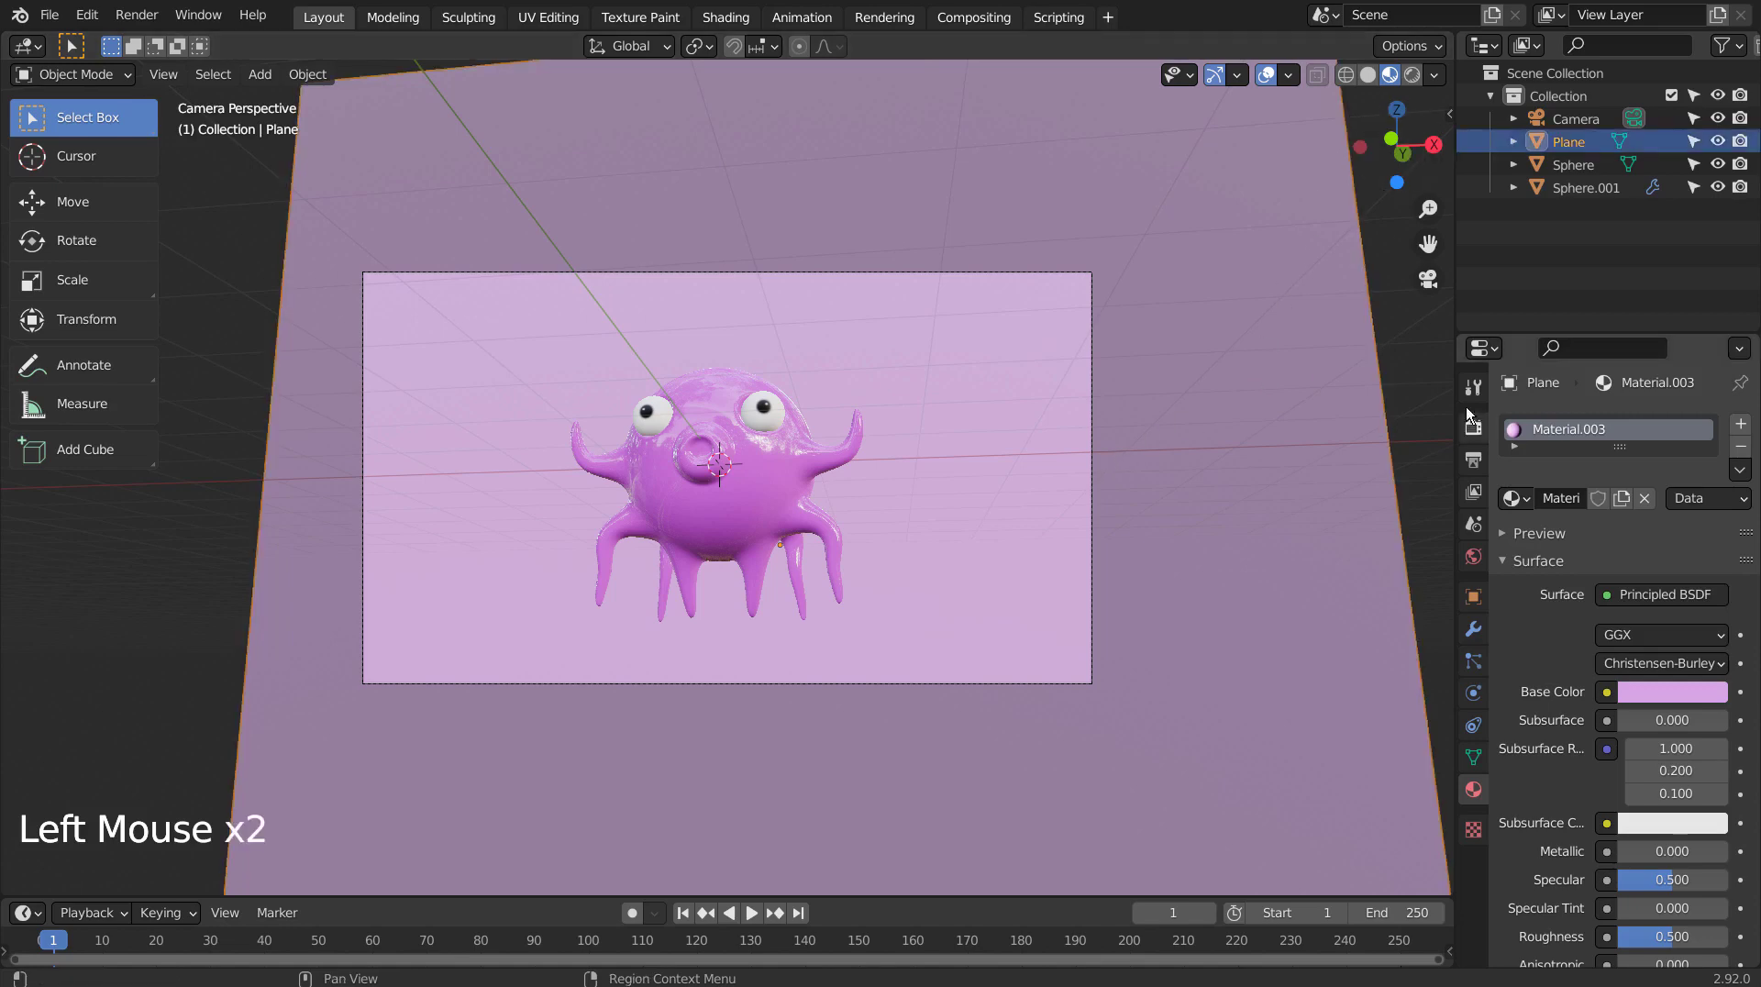
# Glance at the Compositing workspace, return to Layout with the plane selected, and save blueprint.blend
pyautogui.click(992, 13)
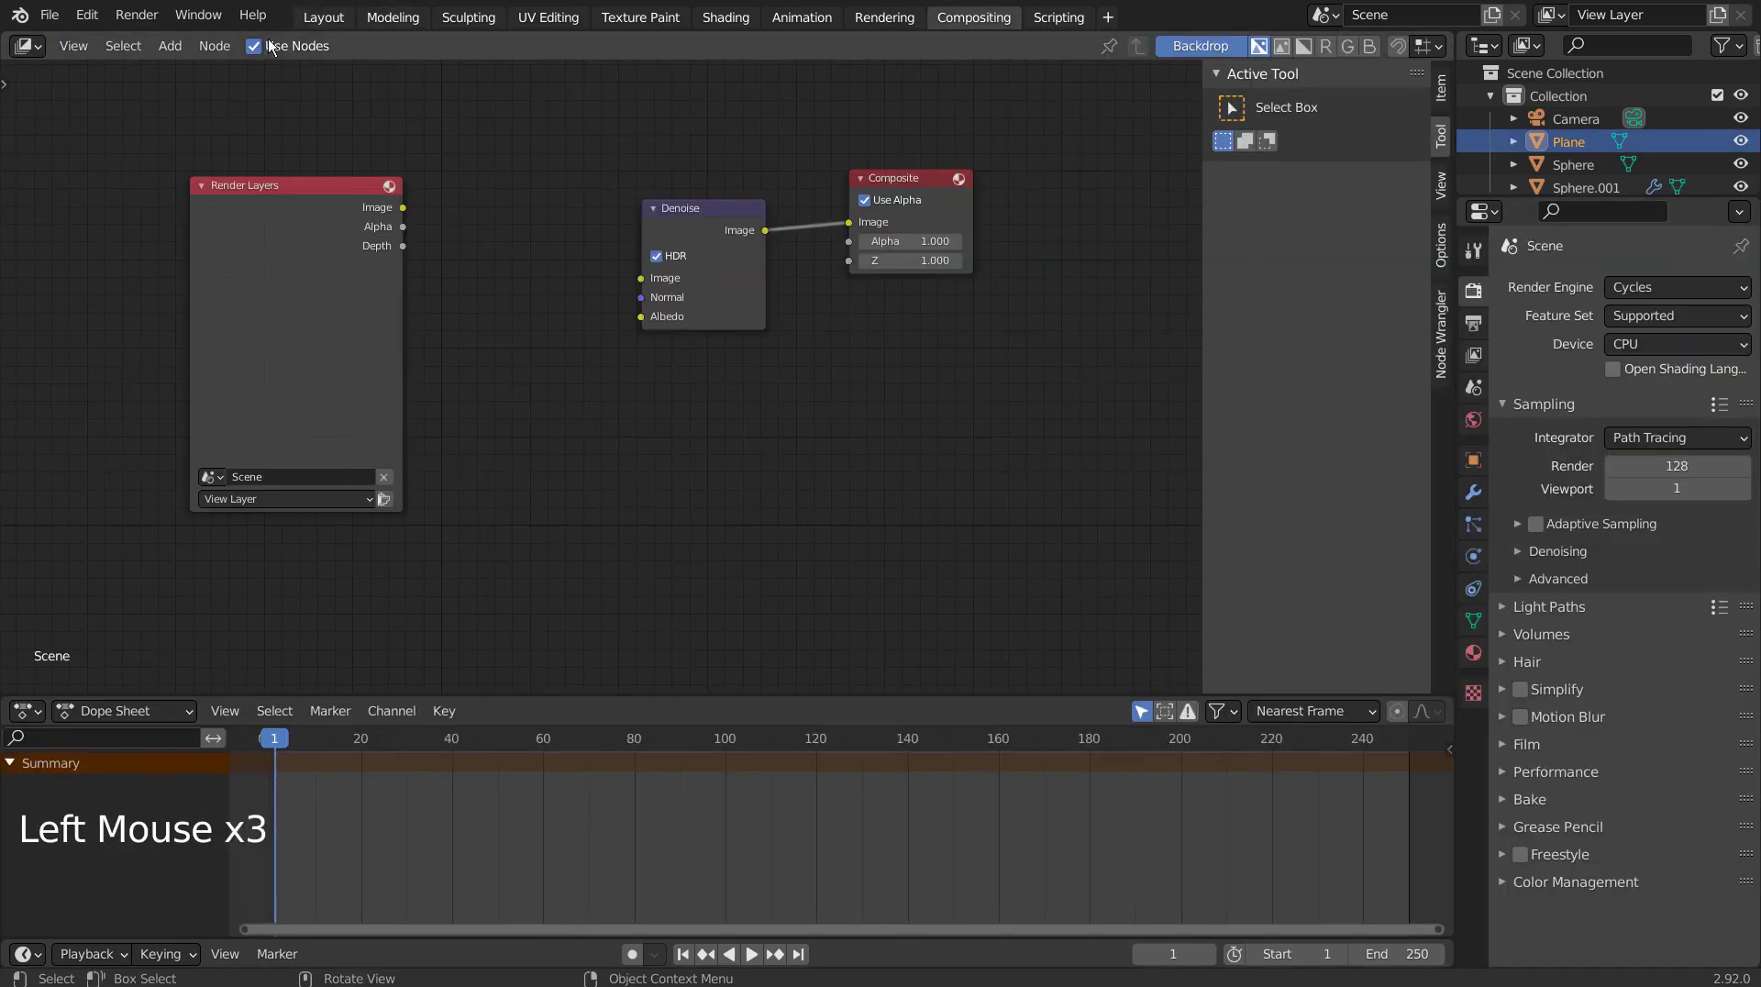
pyautogui.click(324, 16)
pyautogui.click(1434, 376)
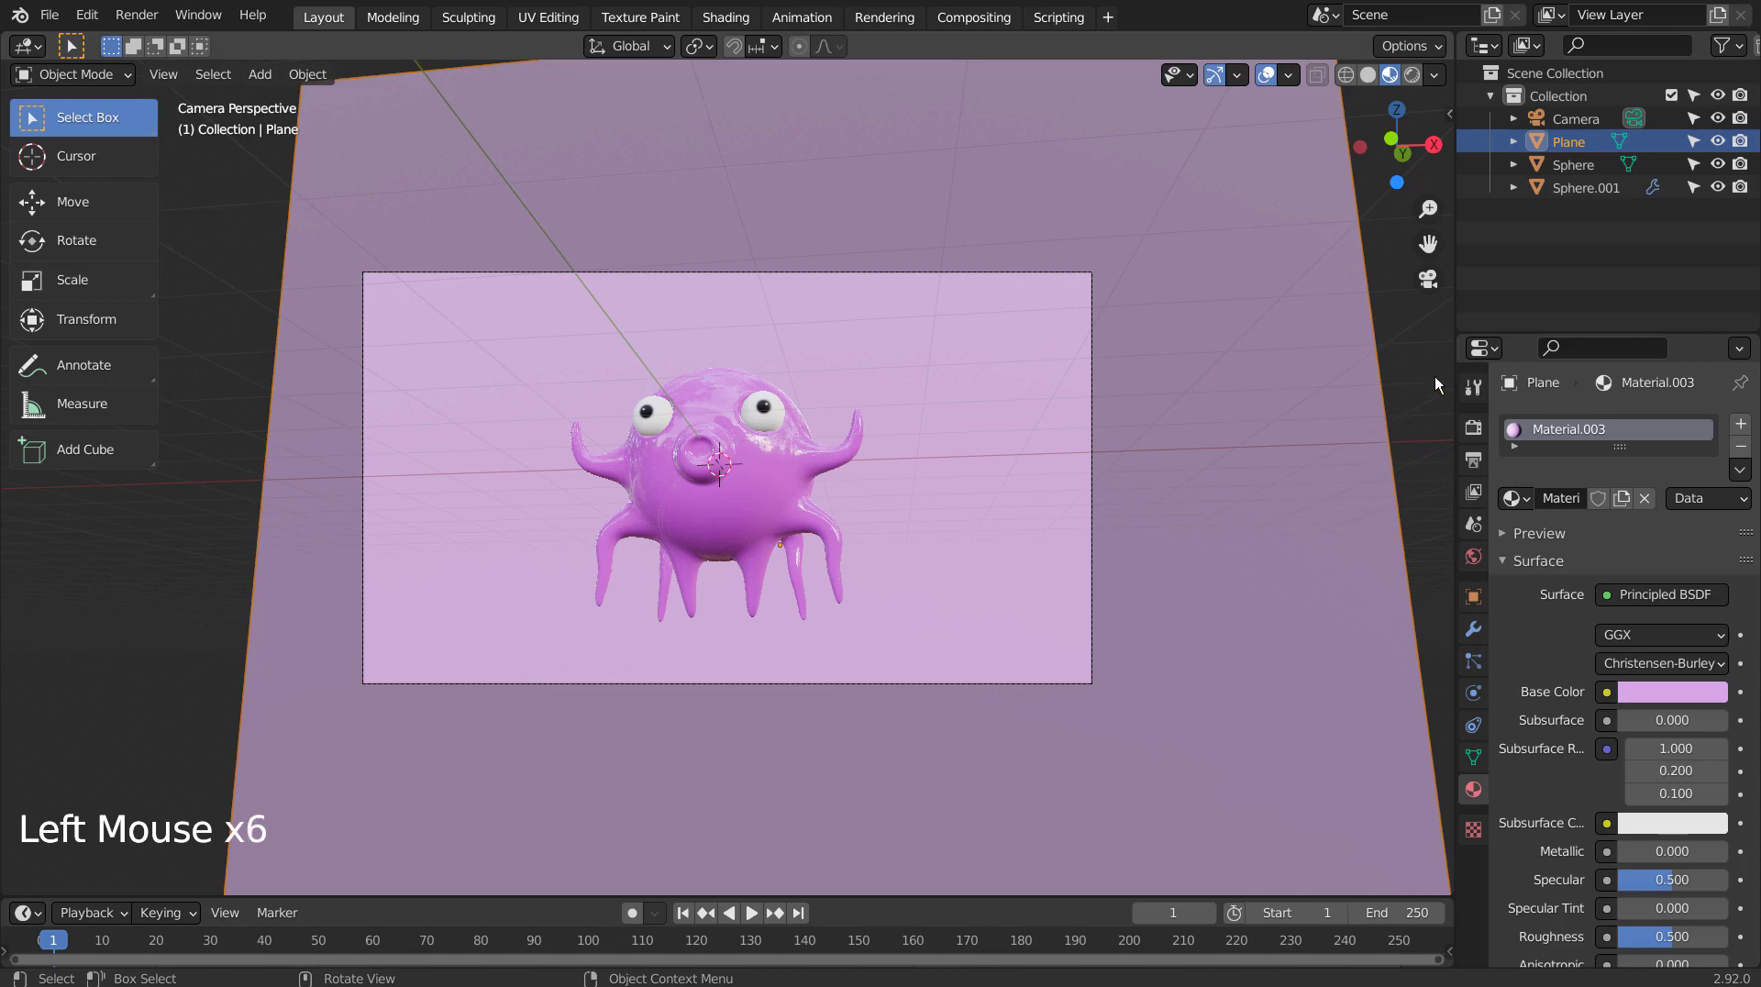
pyautogui.click(1273, 454)
pyautogui.hotkey('ctrl', 's')
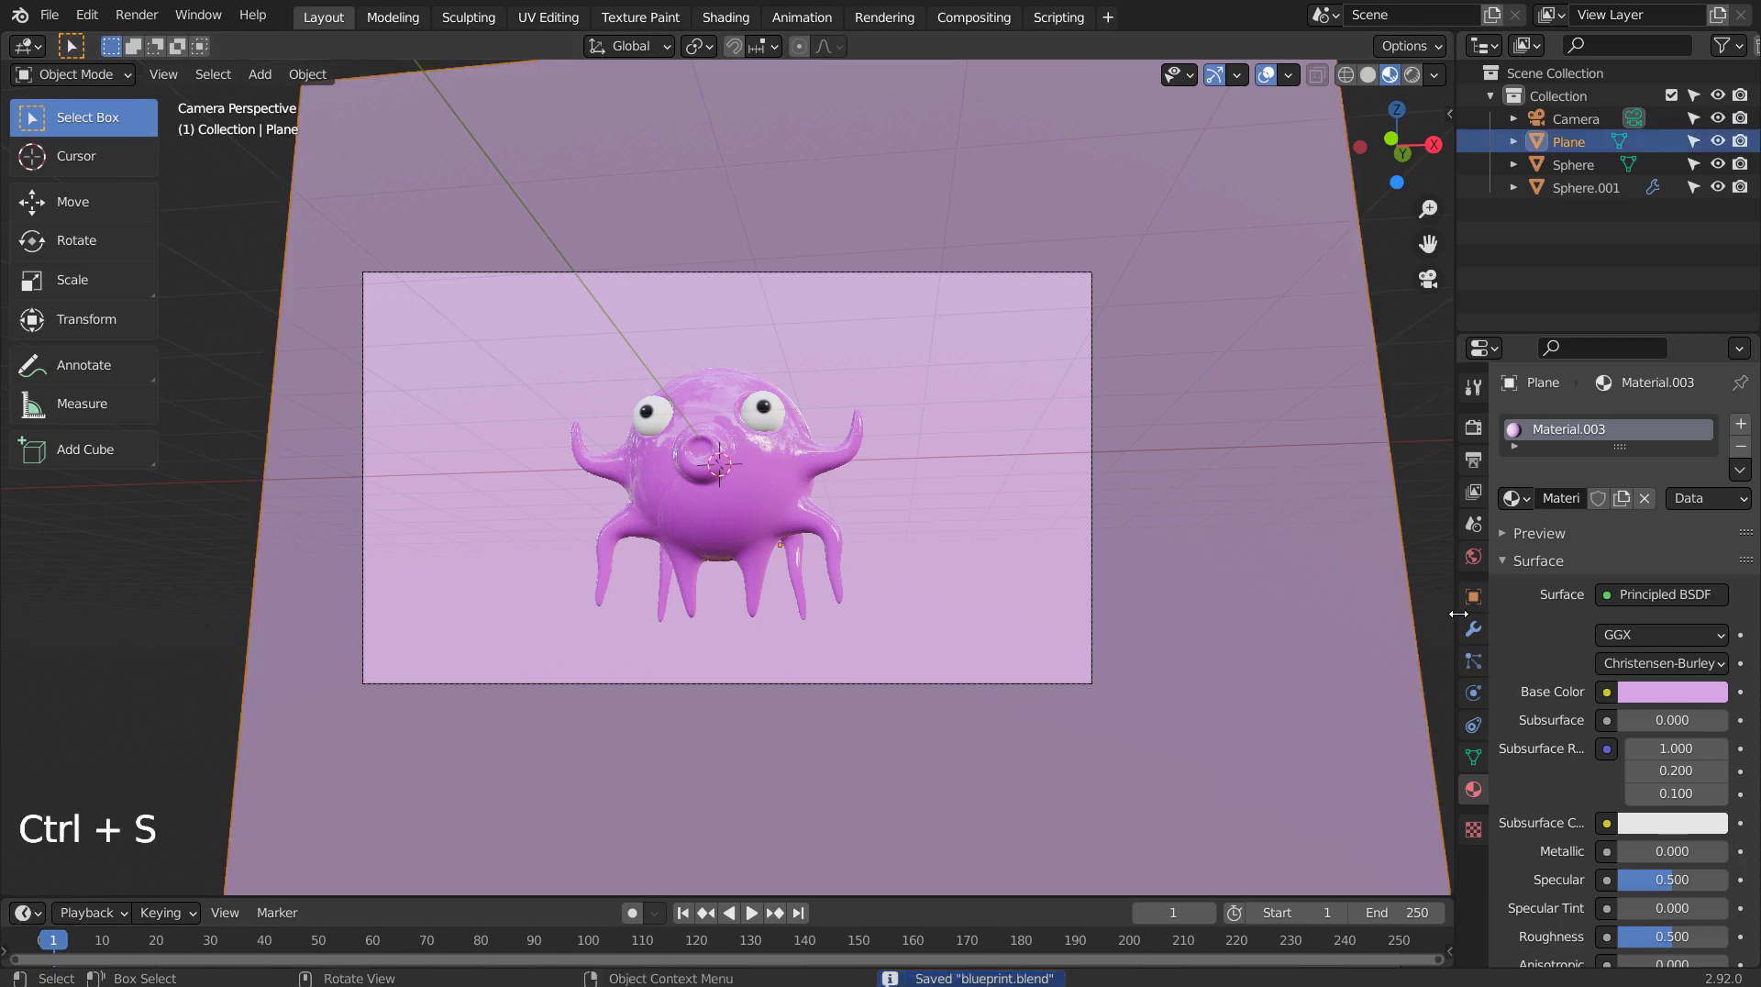
# Lower the Cycles render samples from 128 to 32 and save the file again
pyautogui.click(1472, 426)
pyautogui.moveTo(1676, 603); pyautogui.dragTo(1633, 602)
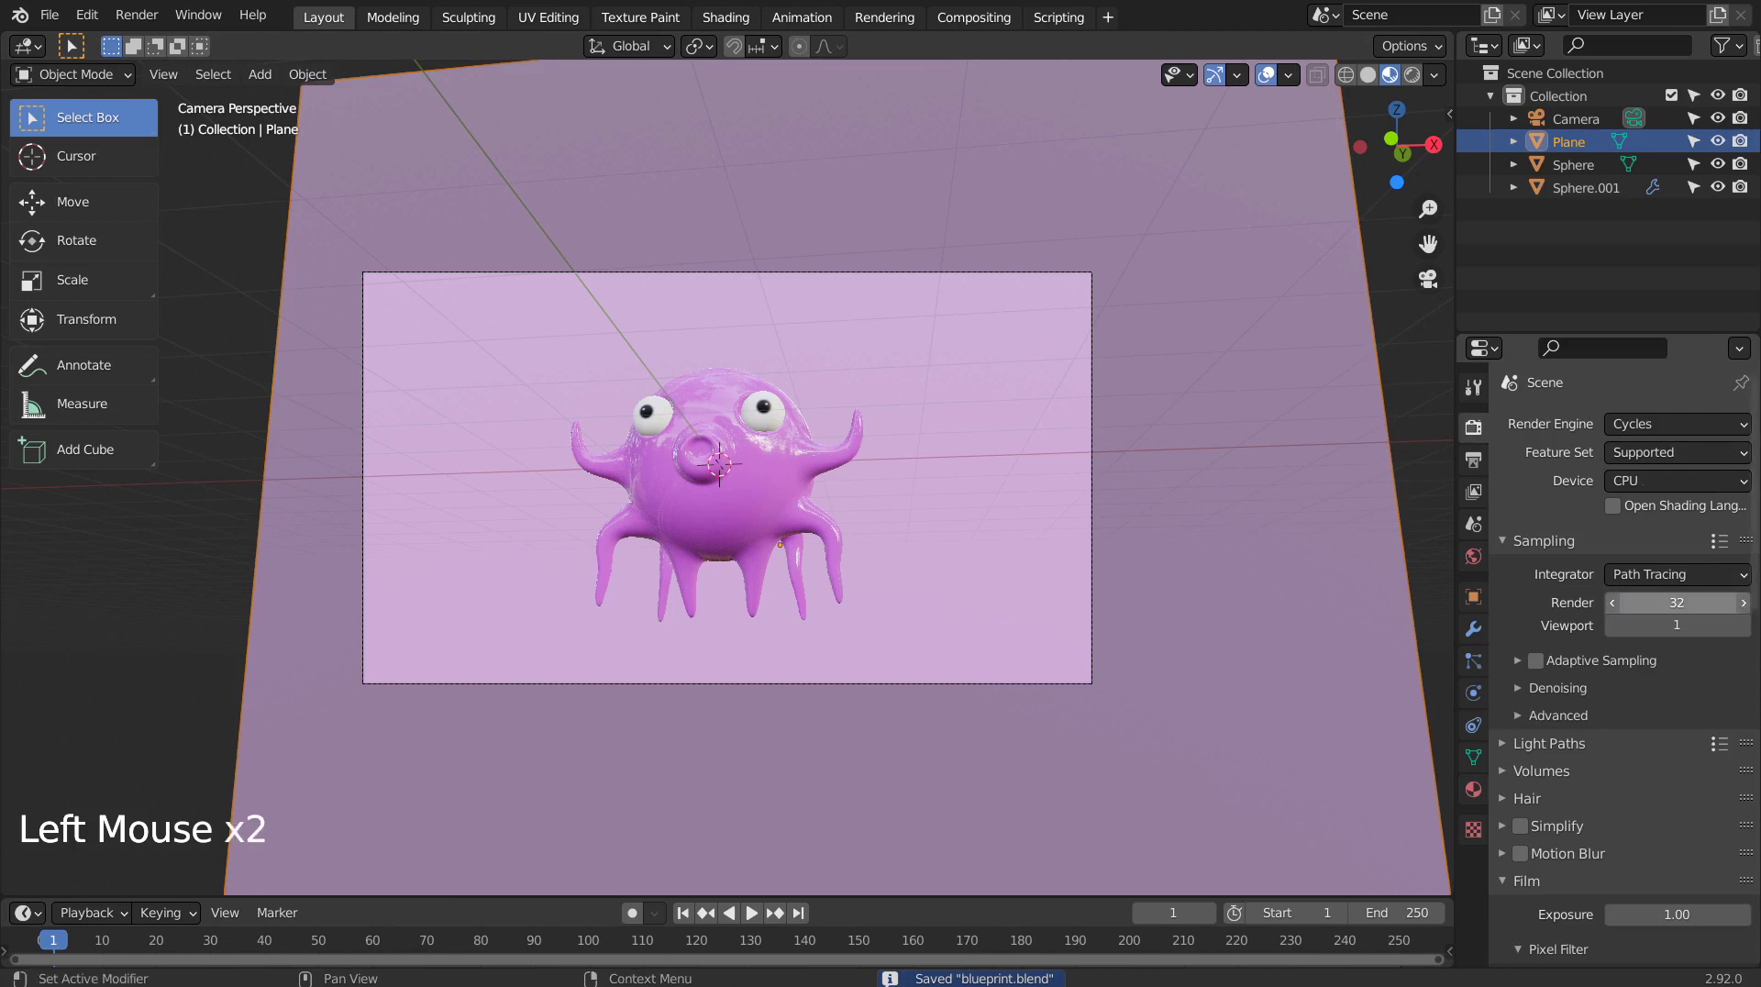
pyautogui.click(1256, 464)
pyautogui.hotkey('ctrl', 's')
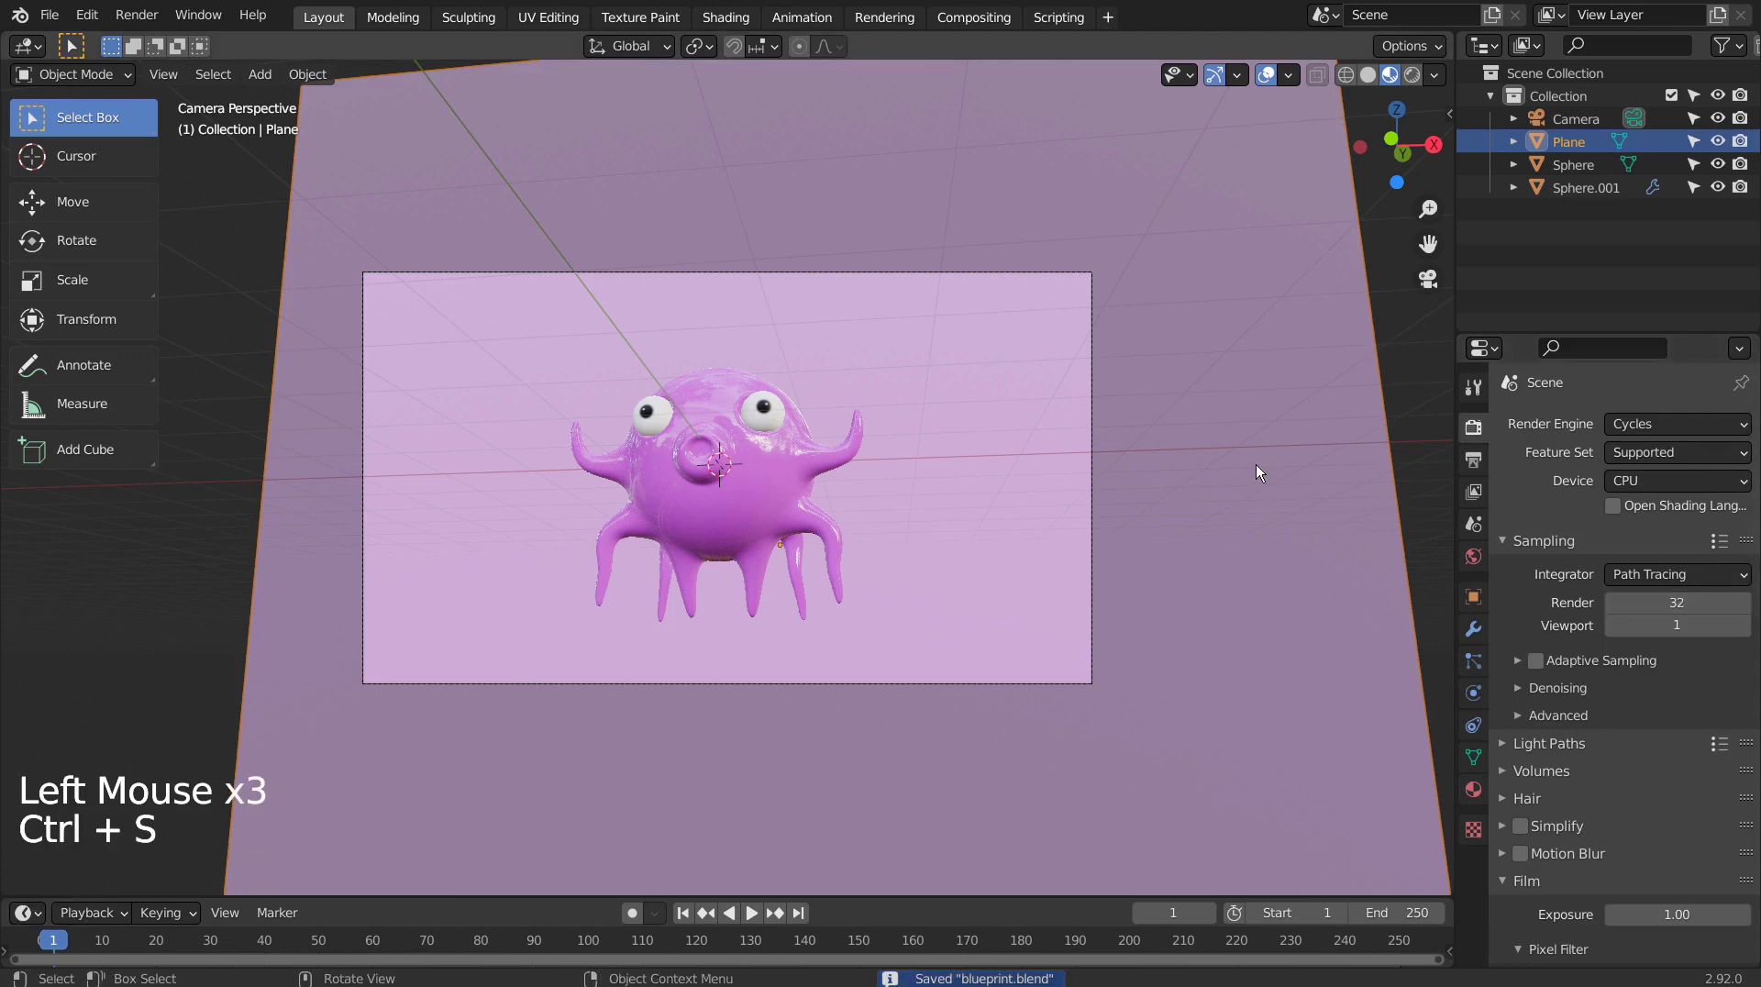